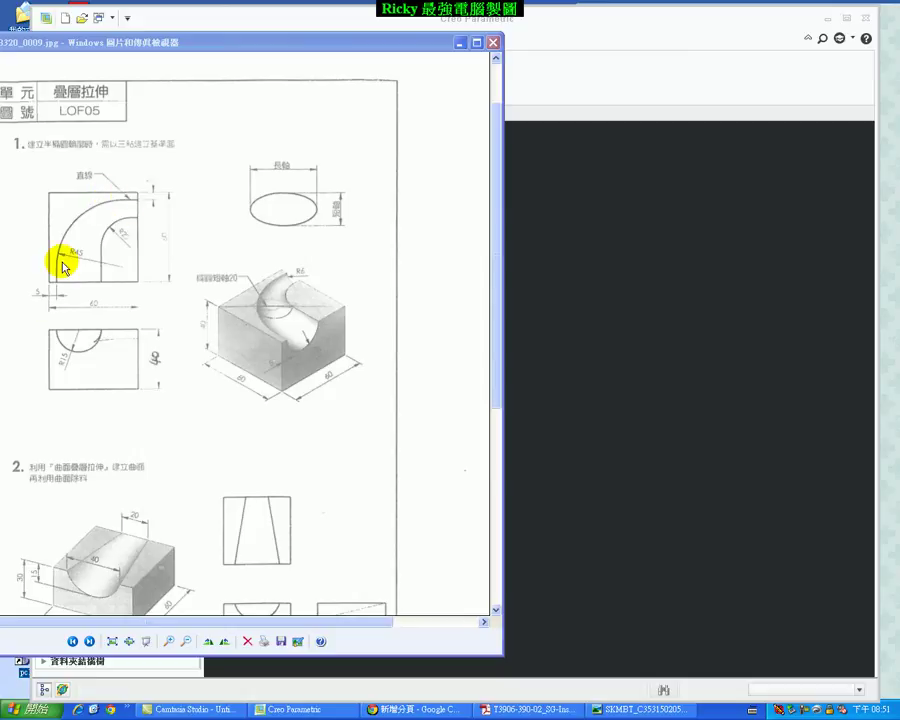
- Create a new solid part named 0214-3 and display its datum planes
{"action": "left_click", "coordinate": [560, 325]}
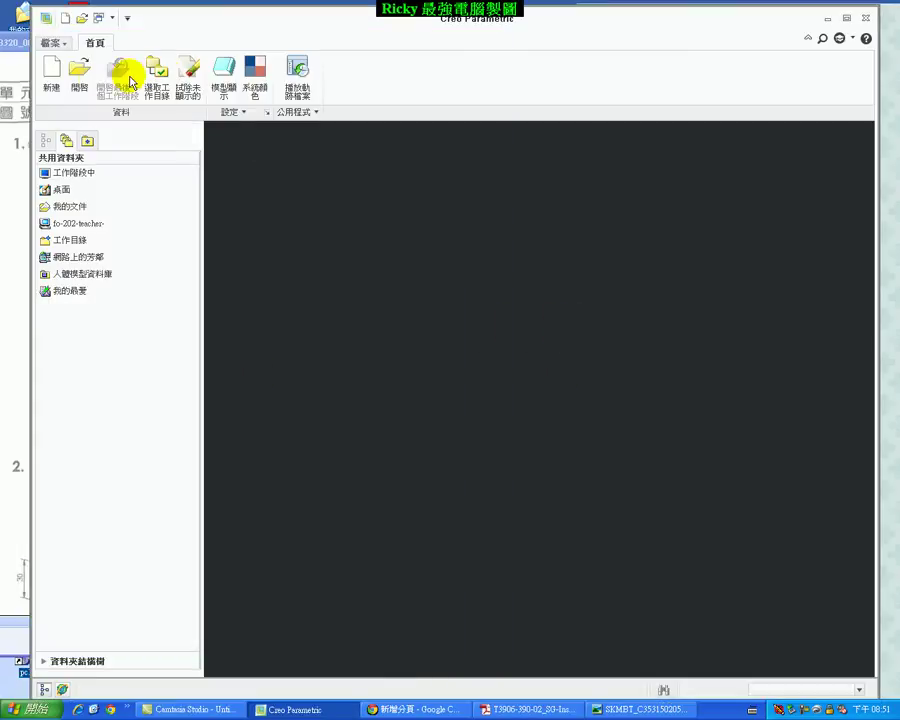
{"action": "left_click", "coordinate": [56, 75]}
{"action": "type", "text": "0214-3"}
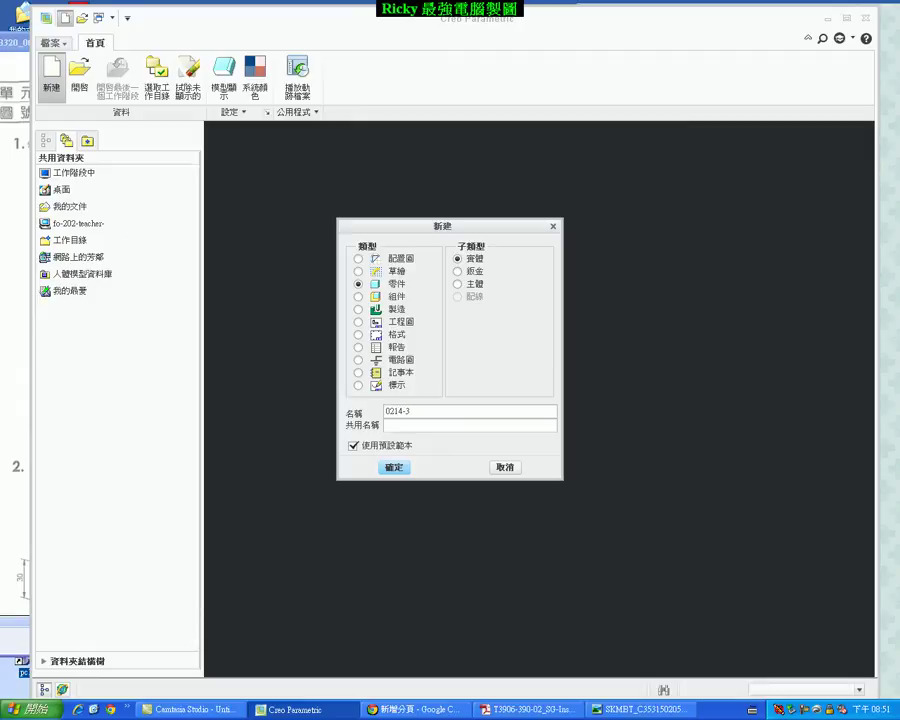
{"action": "key", "text": "Return"}
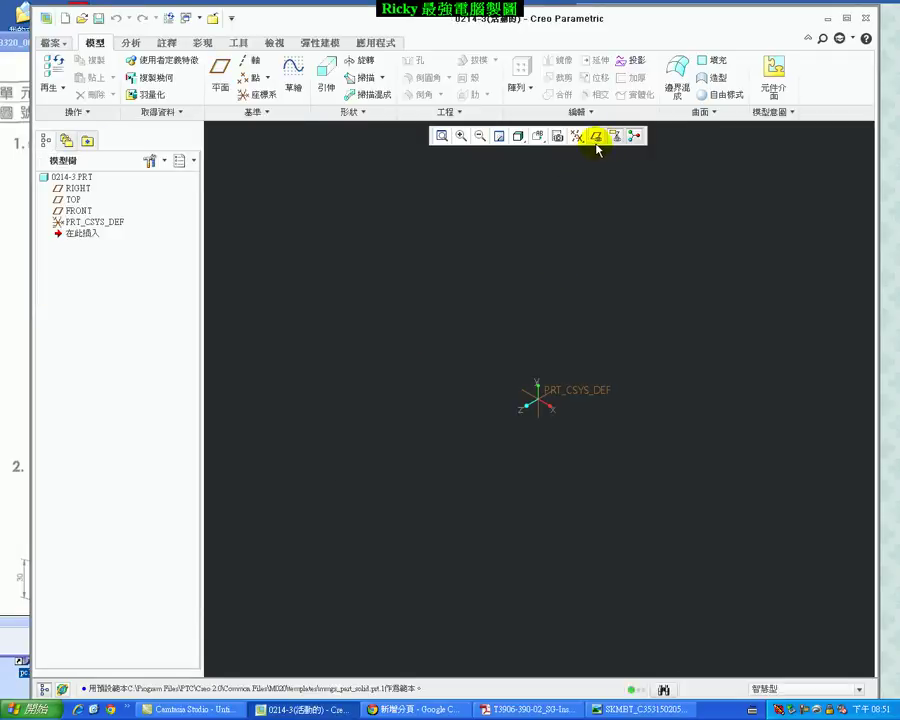
{"action": "left_click", "coordinate": [596, 137]}
- Sketch a 60 × 60 centred square on the TOP plane for an extrusion
{"action": "left_click", "coordinate": [326, 72]}
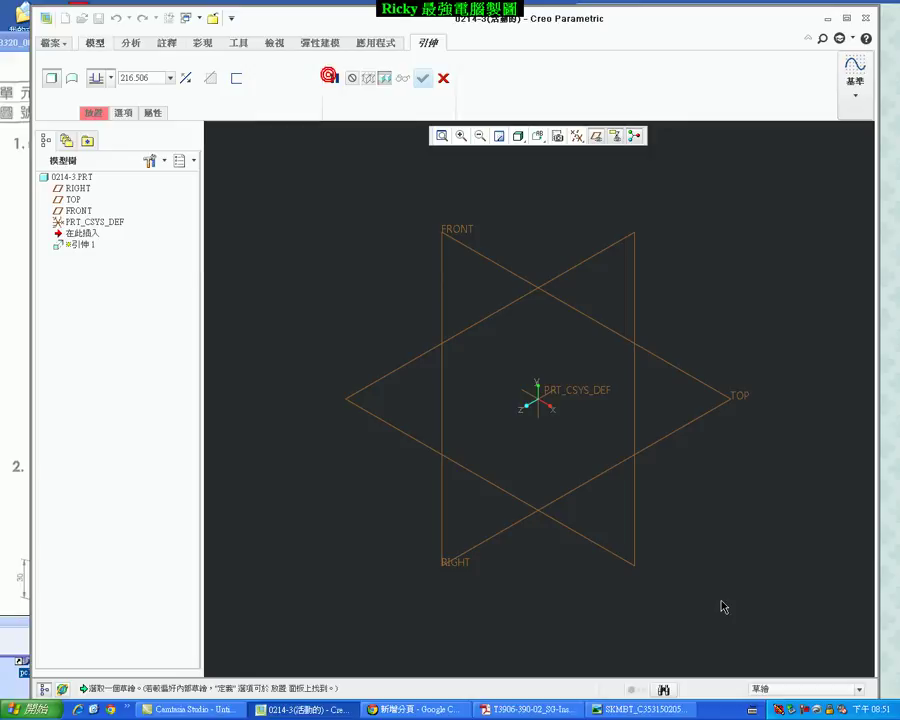
{"action": "left_click", "coordinate": [712, 408]}
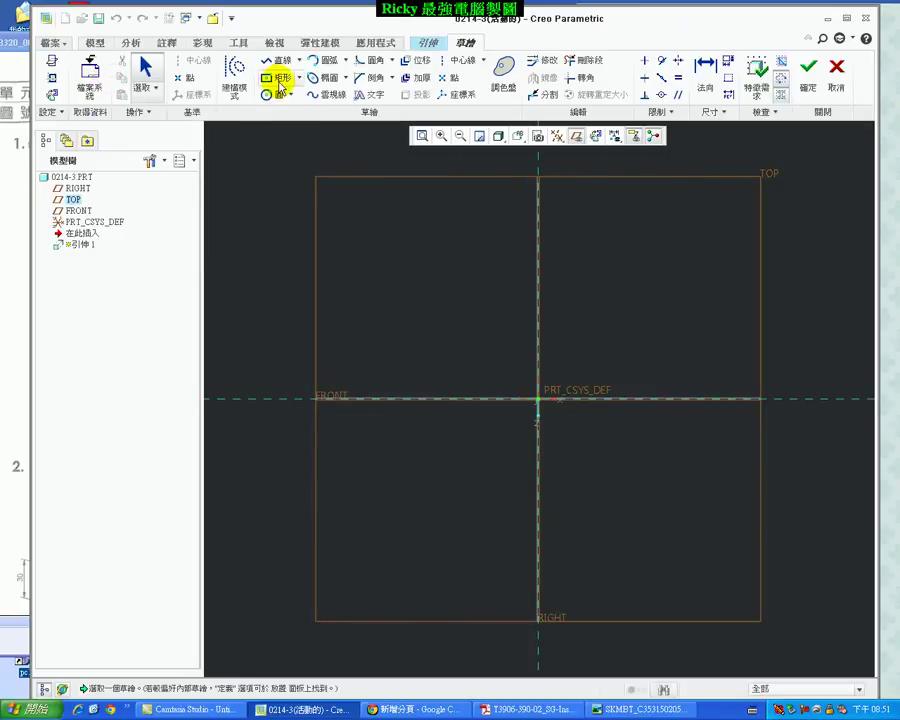
{"action": "left_click", "coordinate": [281, 80]}
{"action": "left_click", "coordinate": [540, 402]}
{"action": "left_click", "coordinate": [686, 537]}
{"action": "middle_click", "coordinate": [671, 462]}
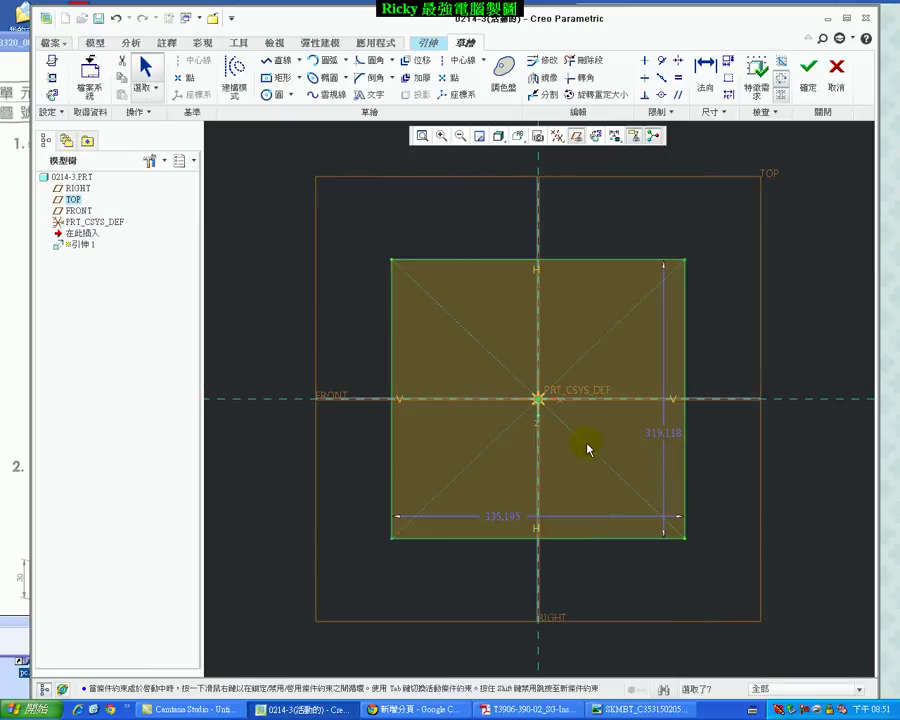
{"action": "left_click", "coordinate": [680, 87]}
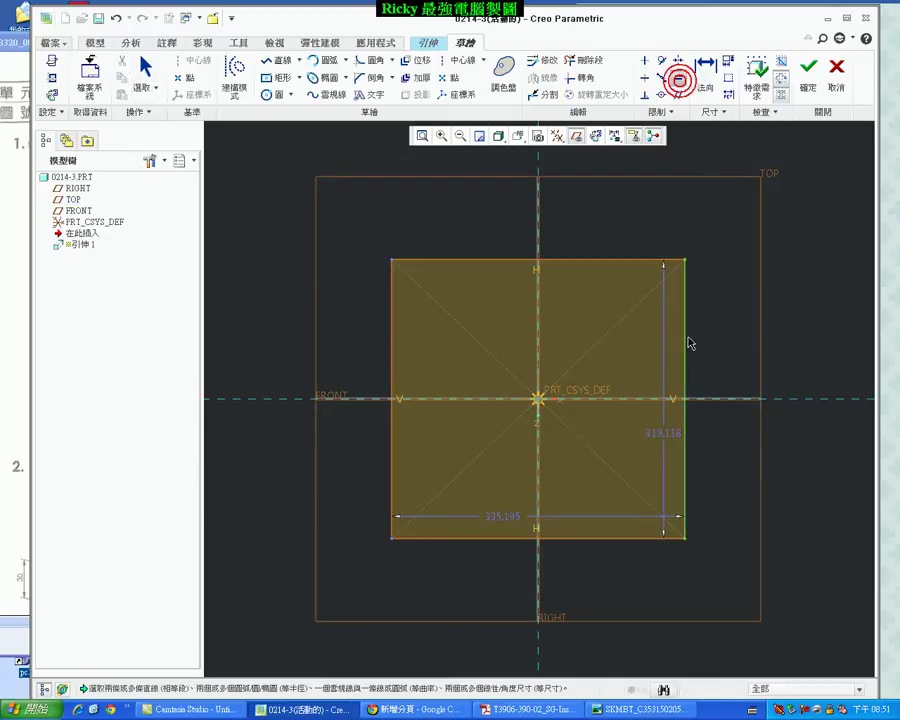
{"action": "left_click", "coordinate": [616, 540]}
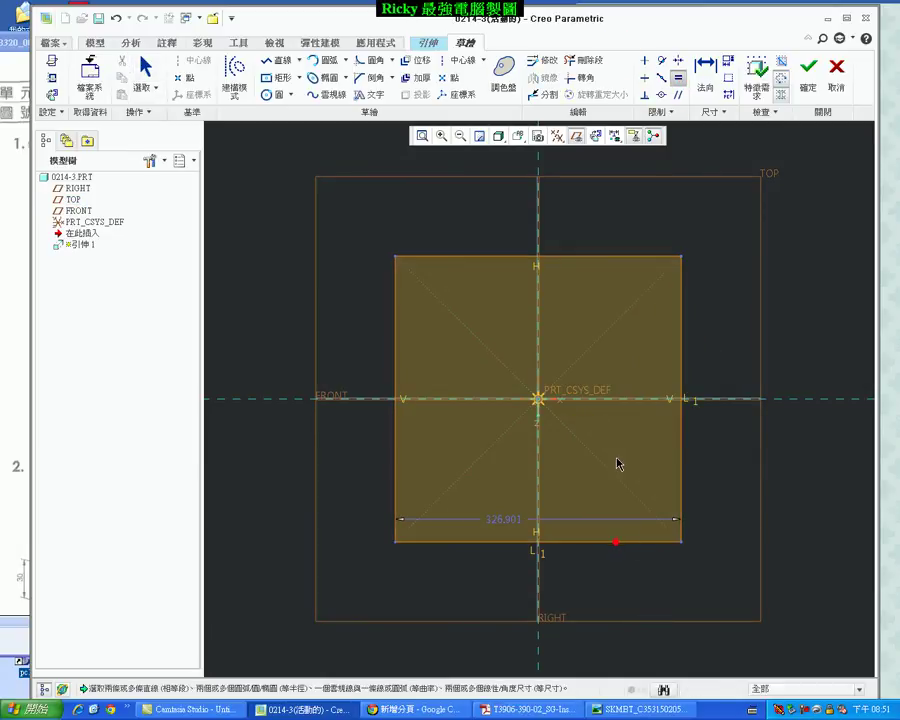
{"action": "double_click", "coordinate": [513, 520]}
{"action": "type", "text": "60"}
{"action": "key", "text": "Return"}
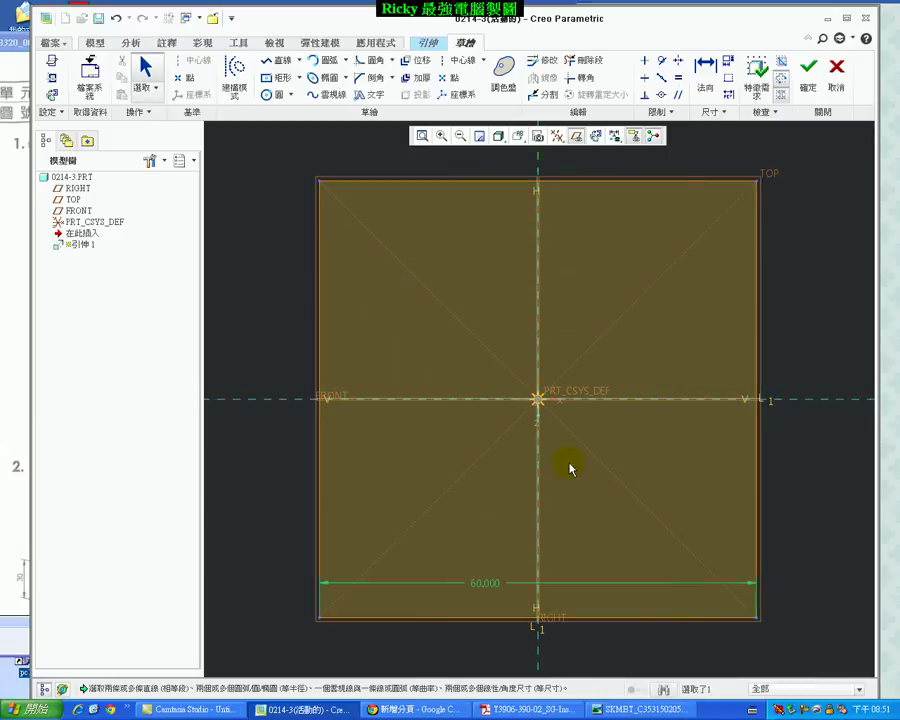
{"action": "left_click", "coordinate": [815, 88]}
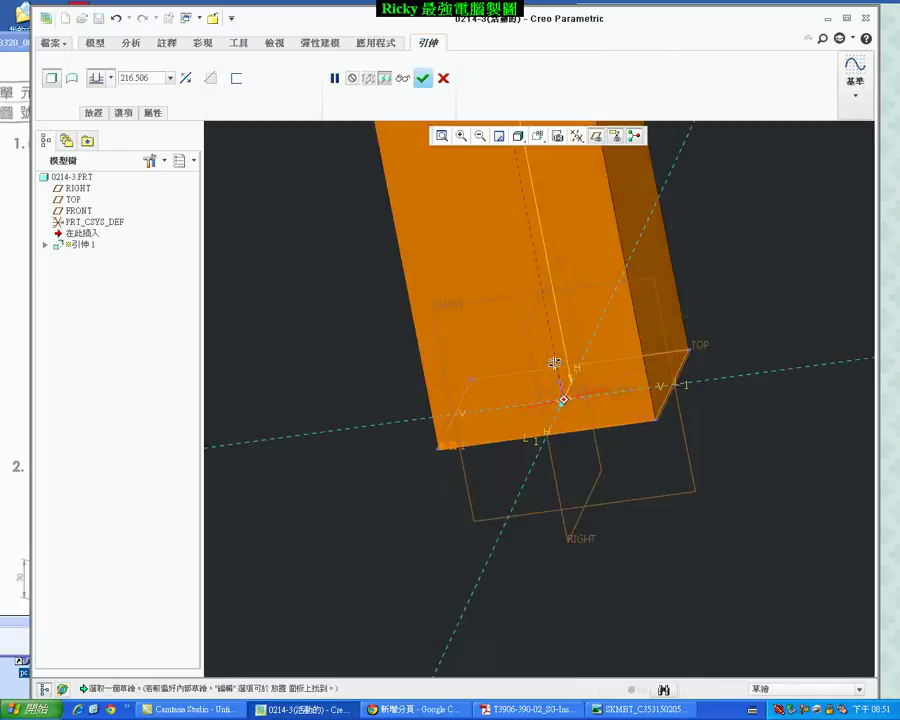
- Extrude the square 40 deep into a block and hide the datum planes
{"action": "double_click", "coordinate": [137, 74]}
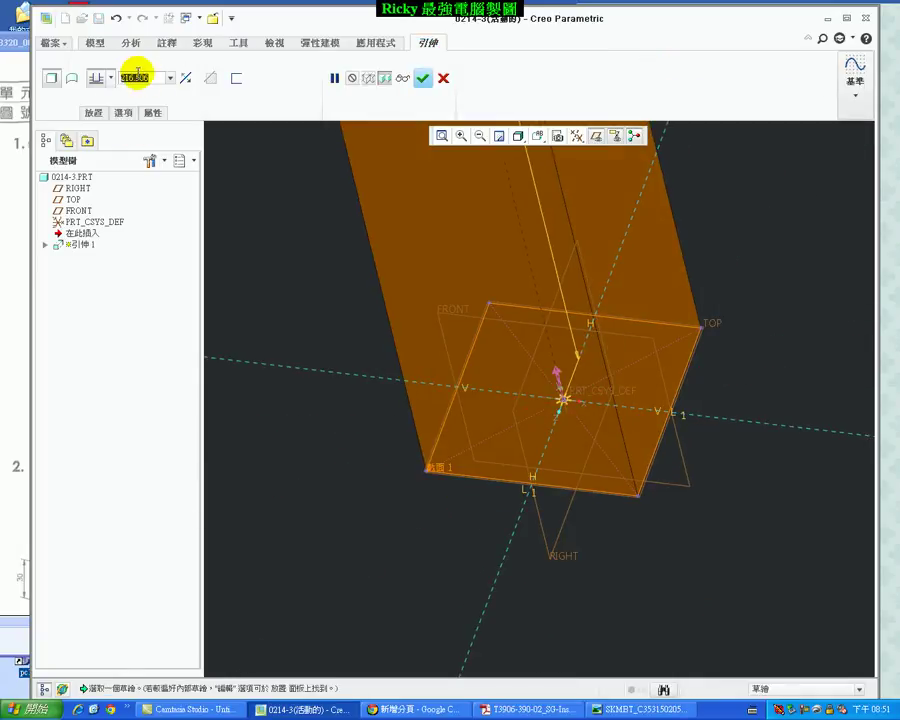
{"action": "type", "text": "40"}
{"action": "key", "text": "Return"}
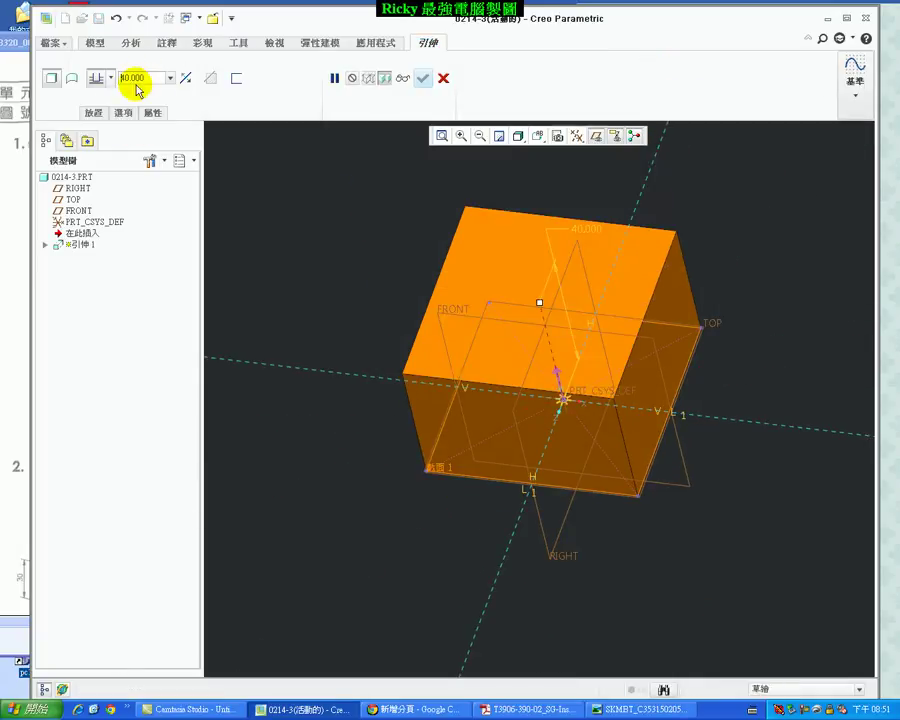
{"action": "left_click", "coordinate": [424, 78]}
{"action": "left_click", "coordinate": [330, 308]}
{"action": "left_click", "coordinate": [600, 140]}
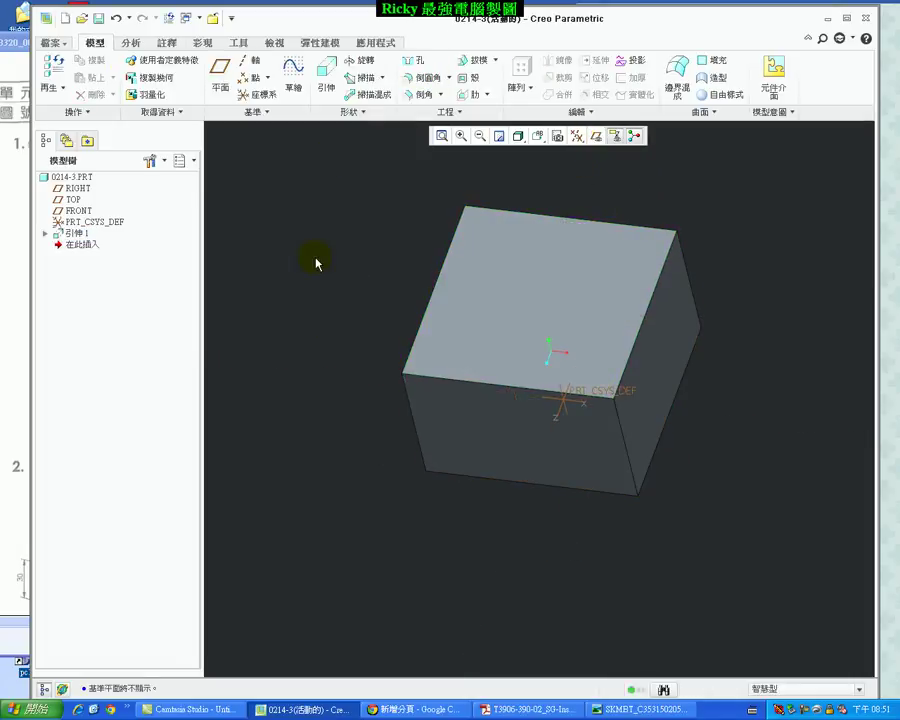
- Start a sketch on the block's top face with the default RIGHT orientation
{"action": "left_click", "coordinate": [293, 72]}
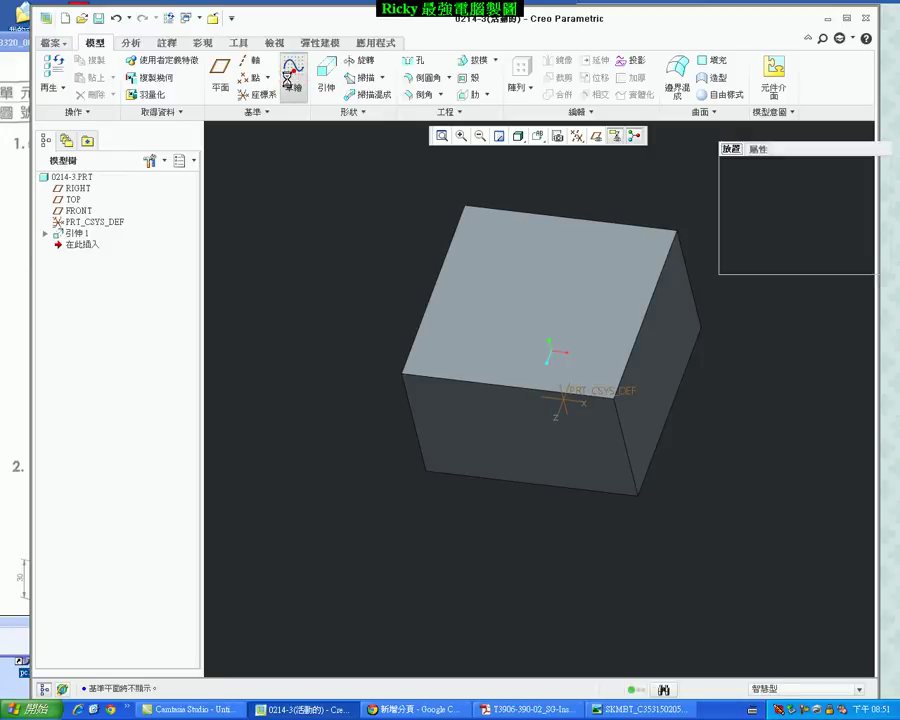
{"action": "left_click", "coordinate": [458, 310]}
{"action": "left_click", "coordinate": [458, 310]}
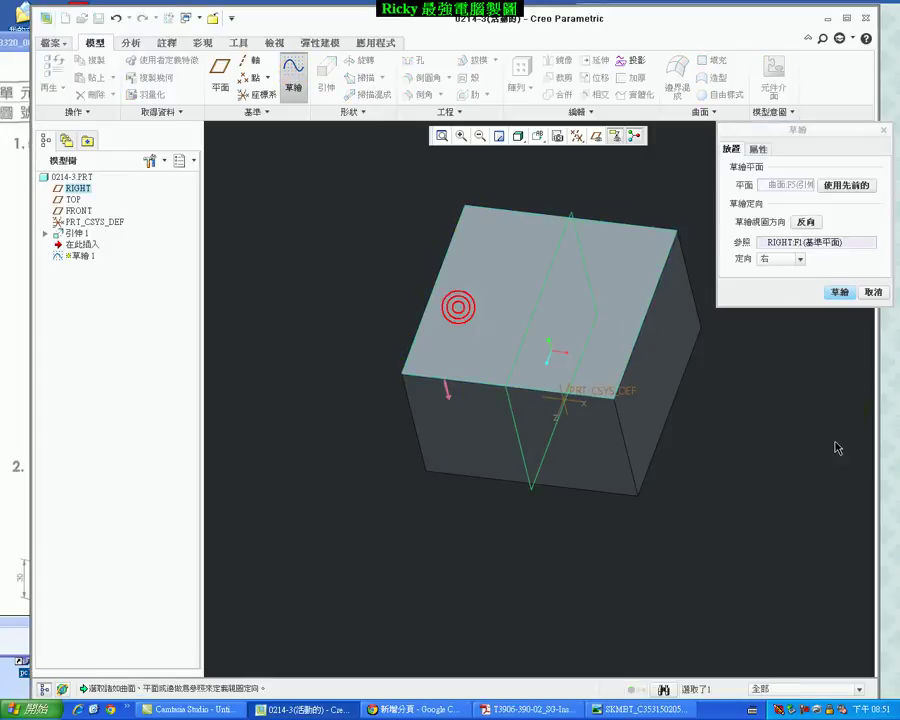
{"action": "left_click", "coordinate": [842, 292]}
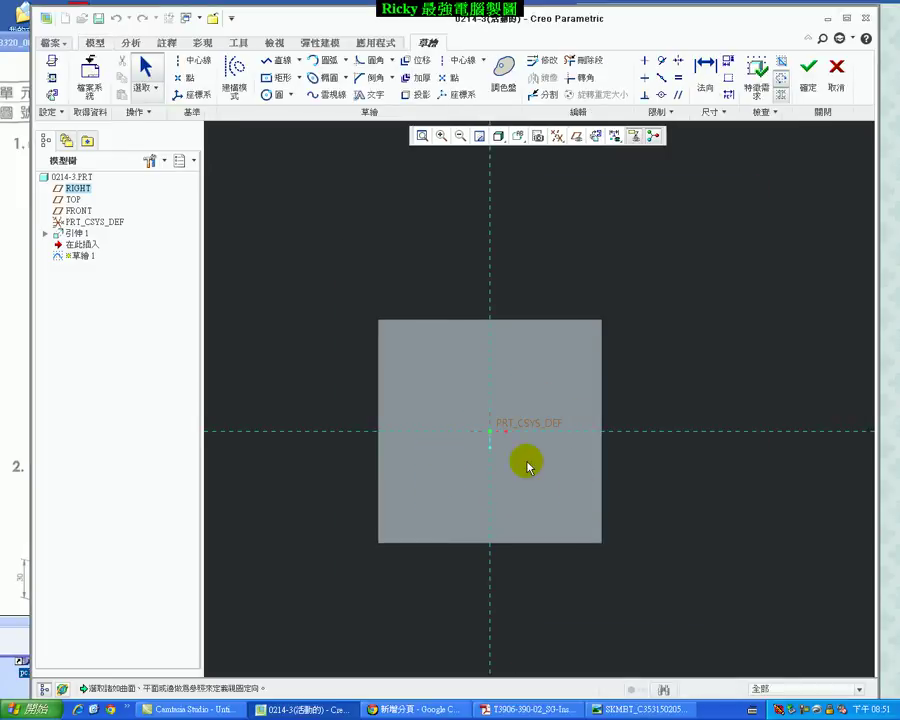
- Add the block's bottom and right edges as sketch references
{"action": "left_click", "coordinate": [52, 77]}
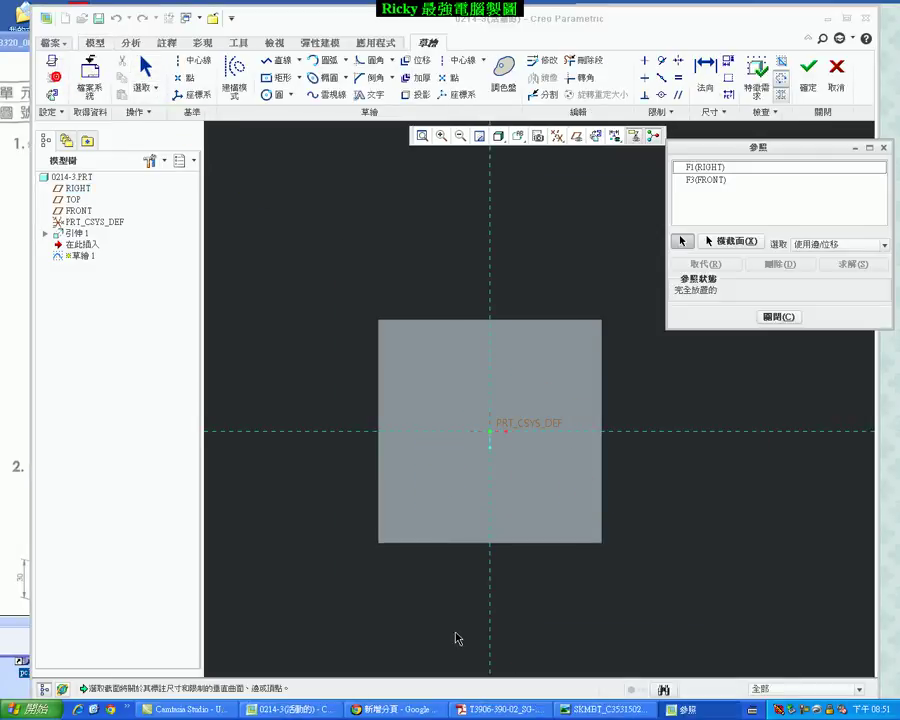
{"action": "left_click", "coordinate": [427, 545]}
{"action": "left_click", "coordinate": [601, 452]}
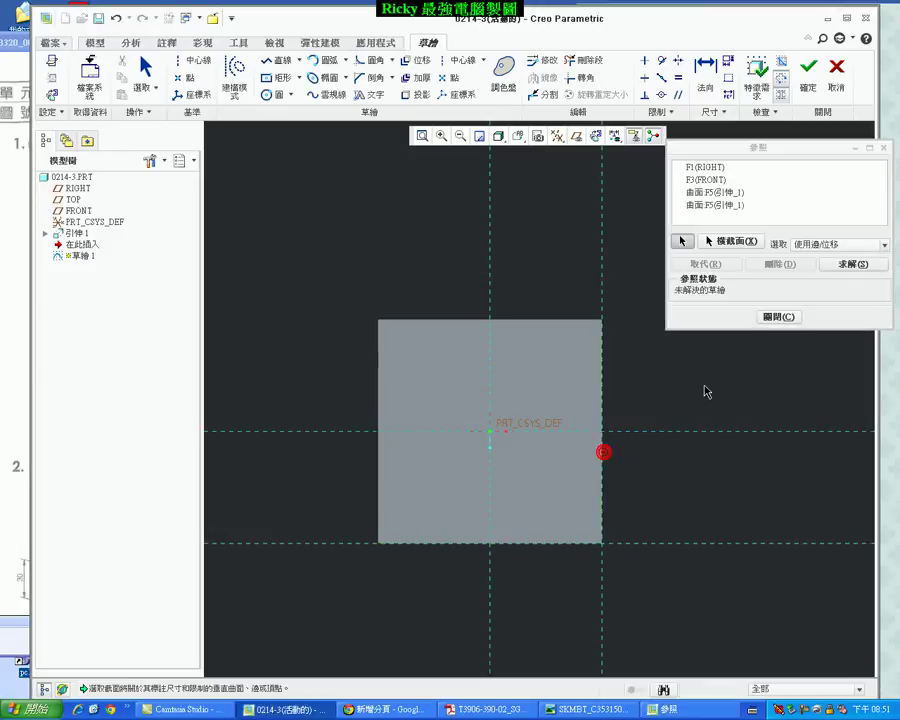
{"action": "middle_click", "coordinate": [705, 390]}
{"action": "left_click", "coordinate": [281, 60]}
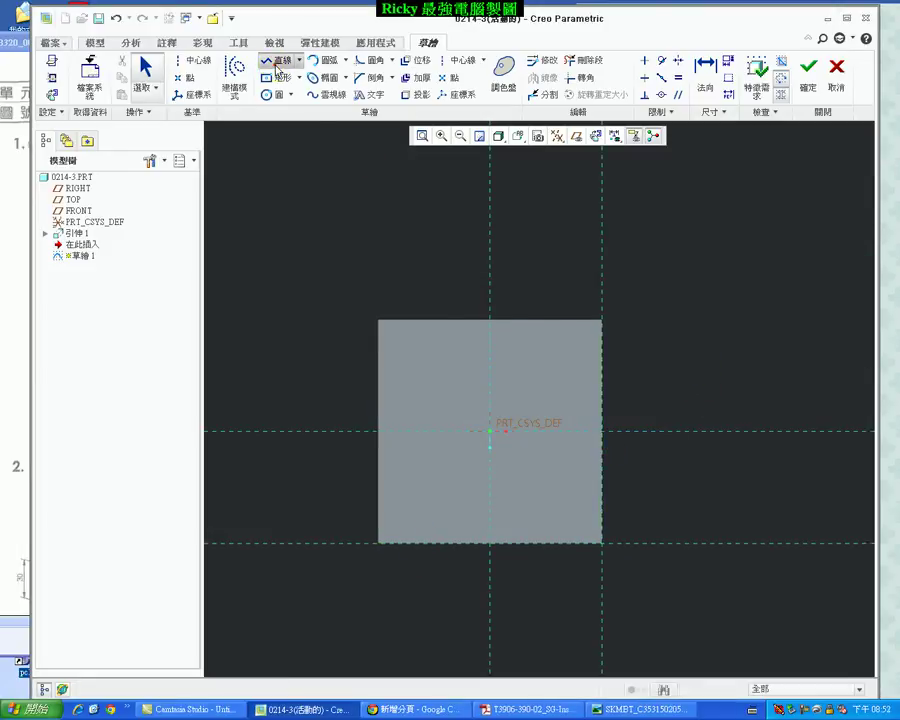
- Draw outer and inner L-shaped line chains running from the bottom edge to the right edge
{"action": "left_click", "coordinate": [404, 353]}
{"action": "left_click", "coordinate": [601, 352]}
{"action": "middle_click", "coordinate": [408, 622]}
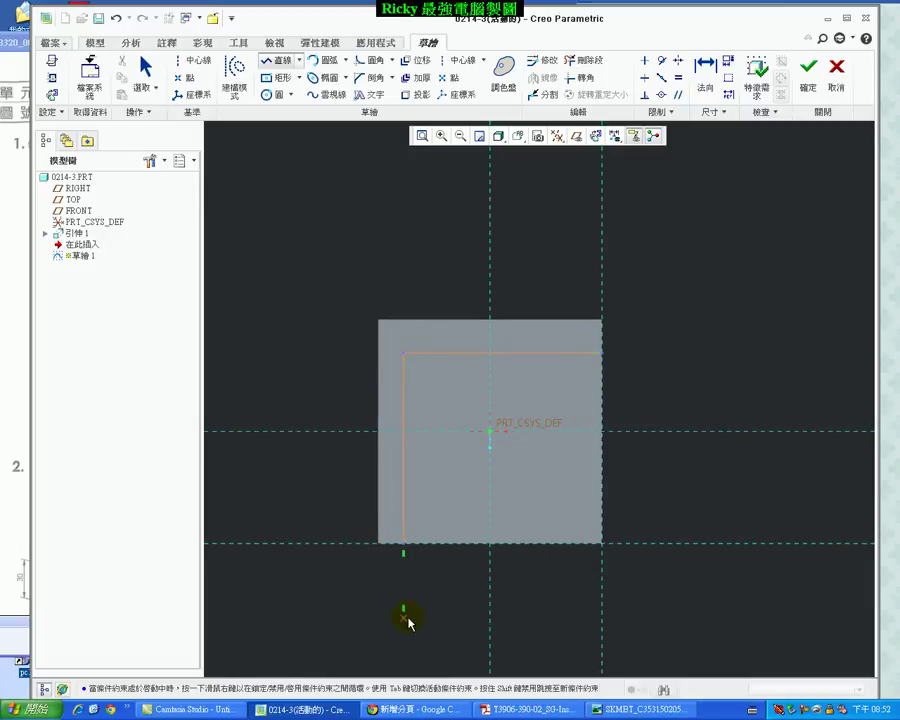
{"action": "left_click", "coordinate": [465, 543]}
{"action": "left_click", "coordinate": [466, 391]}
{"action": "middle_click", "coordinate": [483, 397]}
{"action": "left_click", "coordinate": [631, 390]}
{"action": "middle_click", "coordinate": [668, 376]}
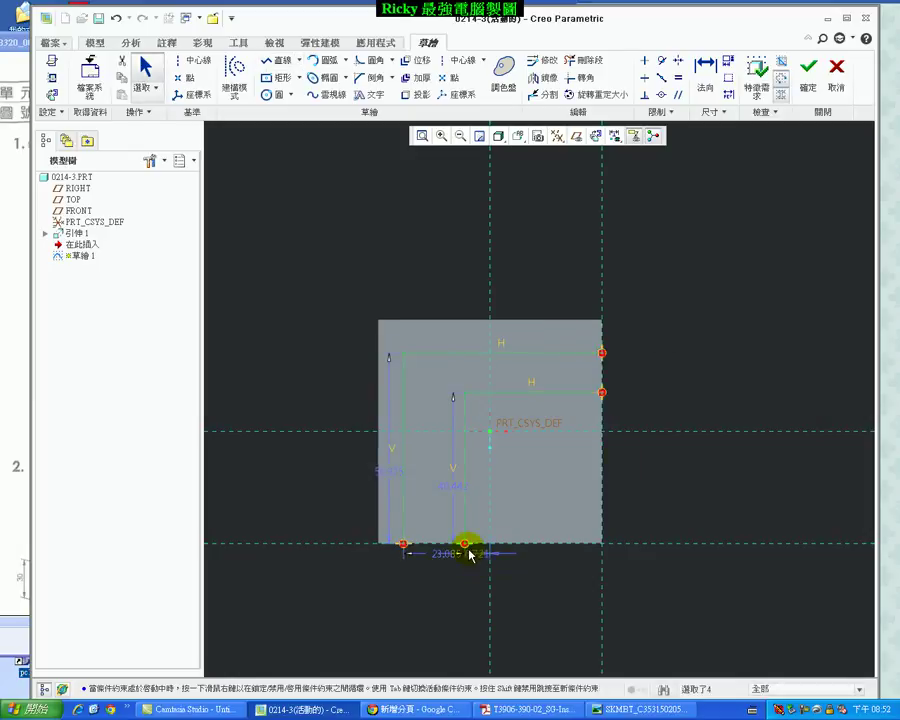
{"action": "scroll", "coordinate": [470, 555], "scroll_direction": "up", "scroll_amount": 1}
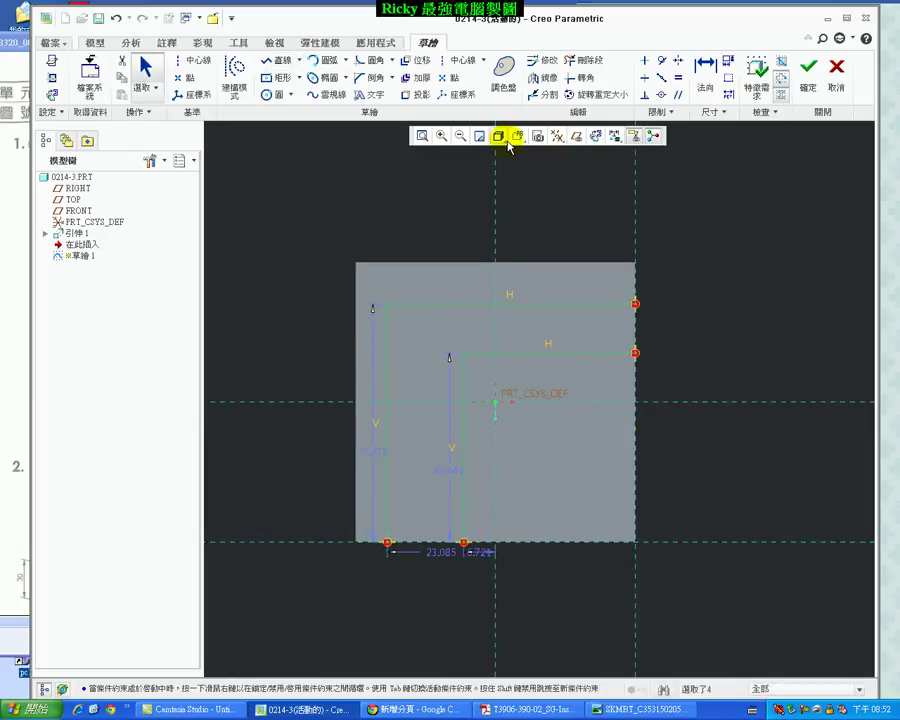
- Show the block as an outline and round the outer and inner corners
{"action": "left_click", "coordinate": [508, 143]}
{"action": "left_click", "coordinate": [512, 190]}
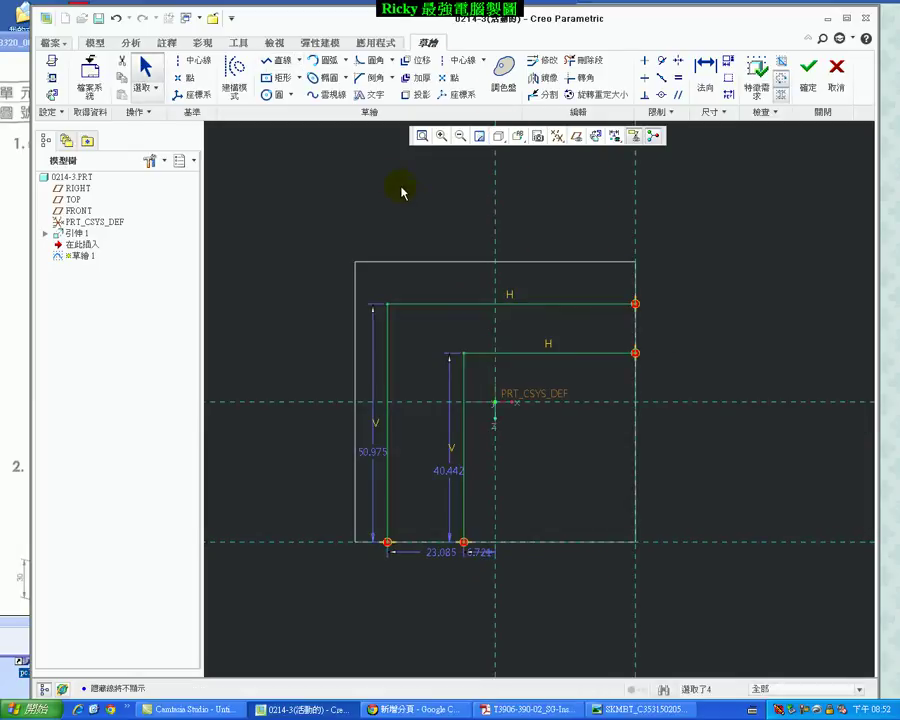
{"action": "left_click", "coordinate": [363, 60]}
{"action": "left_click", "coordinate": [422, 306]}
{"action": "left_click", "coordinate": [387, 358]}
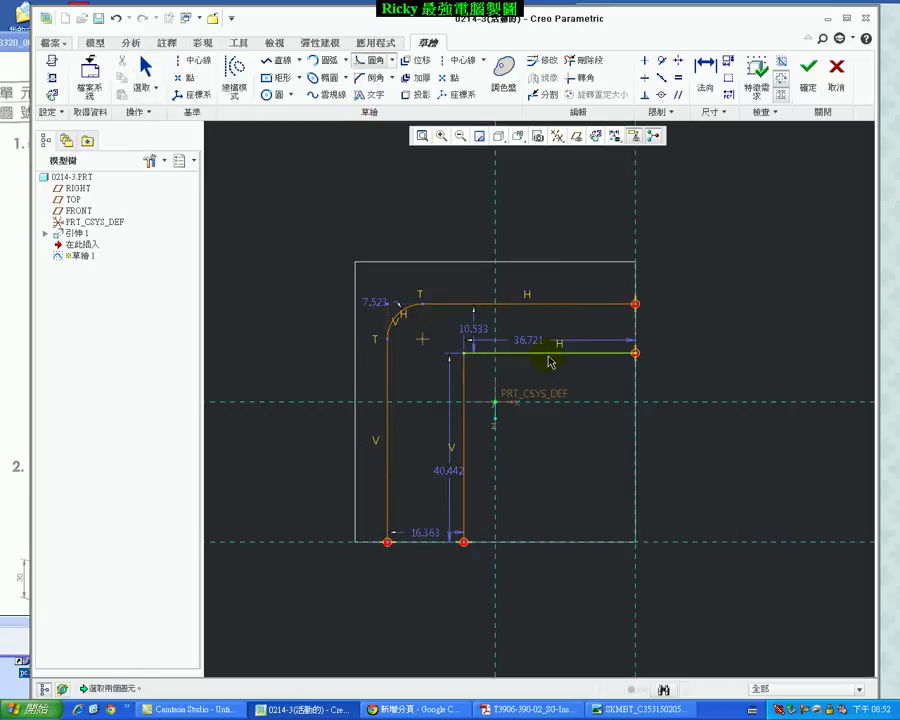
{"action": "left_click", "coordinate": [463, 418]}
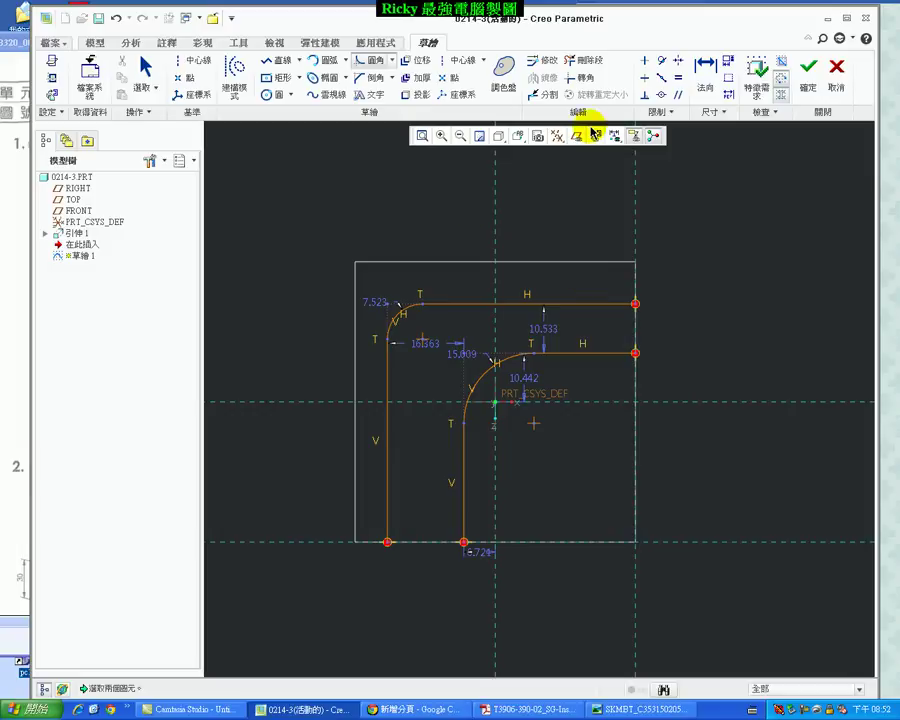
{"action": "left_click", "coordinate": [388, 305]}
- Set the outer arc radius to 45 and the inner arc to 20
{"action": "double_click", "coordinate": [376, 303]}
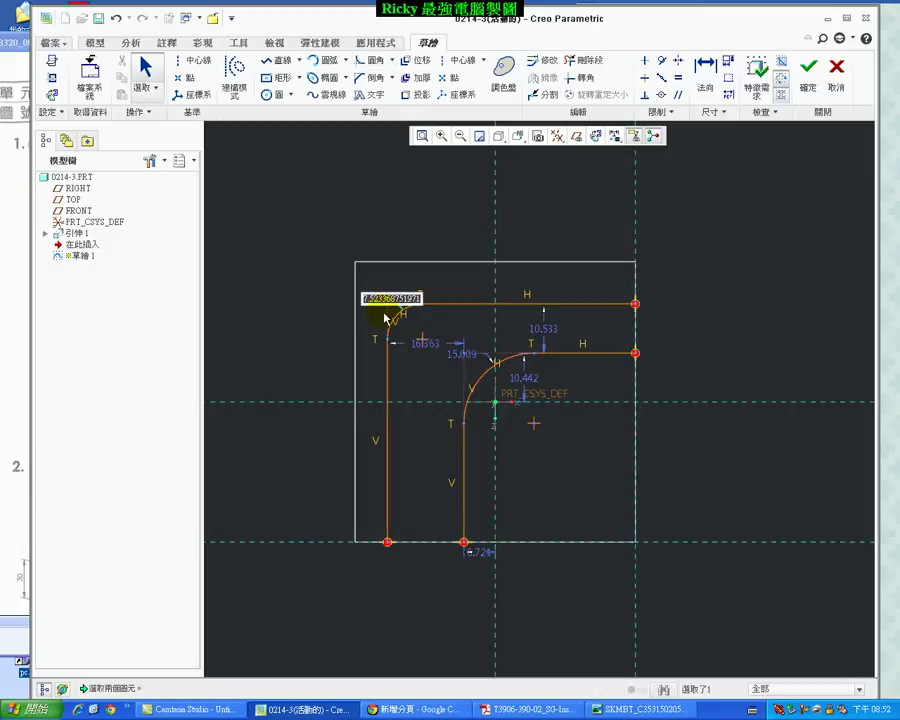
{"action": "type", "text": "45"}
{"action": "key", "text": "Return"}
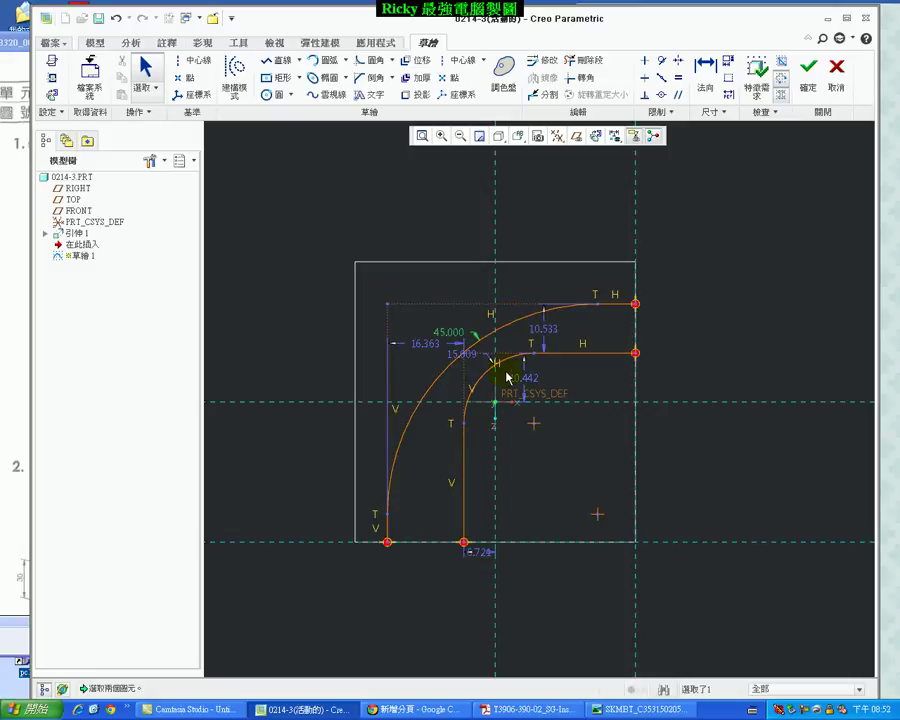
{"action": "double_click", "coordinate": [458, 358]}
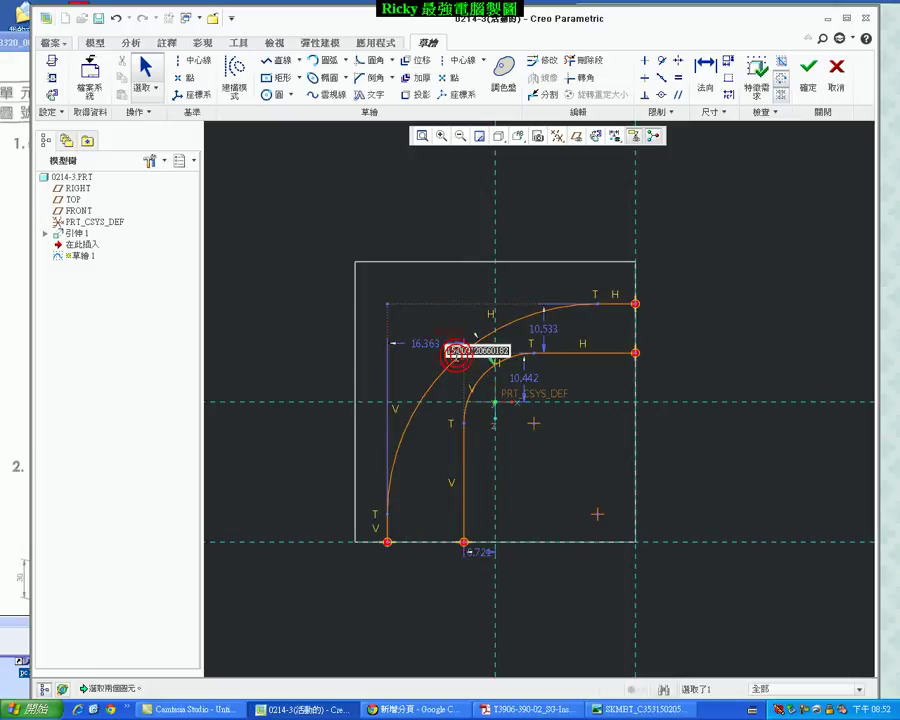
{"action": "type", "text": "20"}
{"action": "key", "text": "Return"}
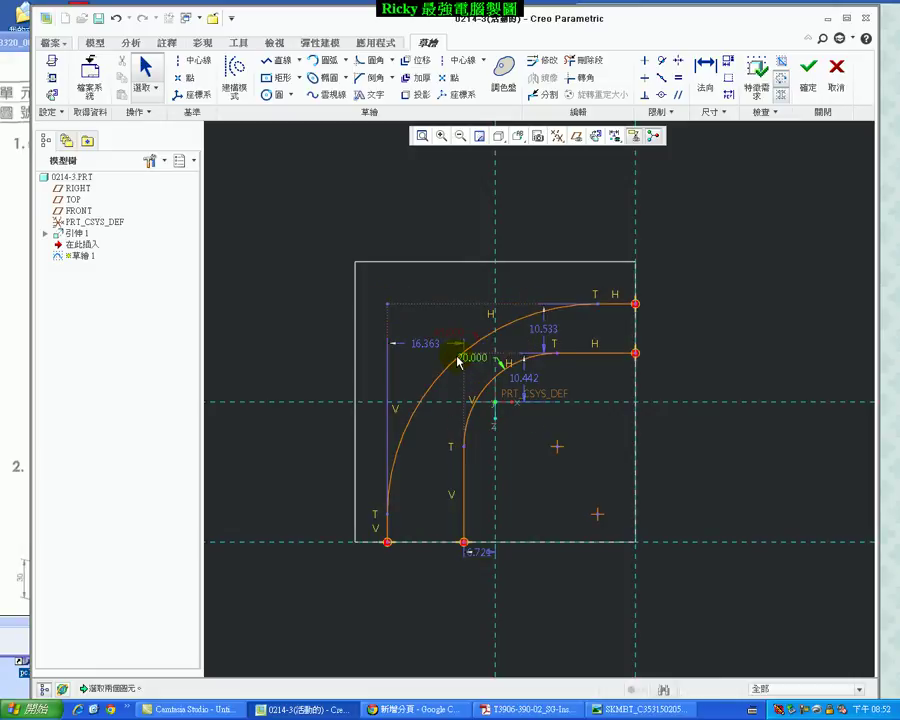
- Dimension the outer curve's offset from the left edge and the gap between the curve ends
{"action": "left_click", "coordinate": [706, 68]}
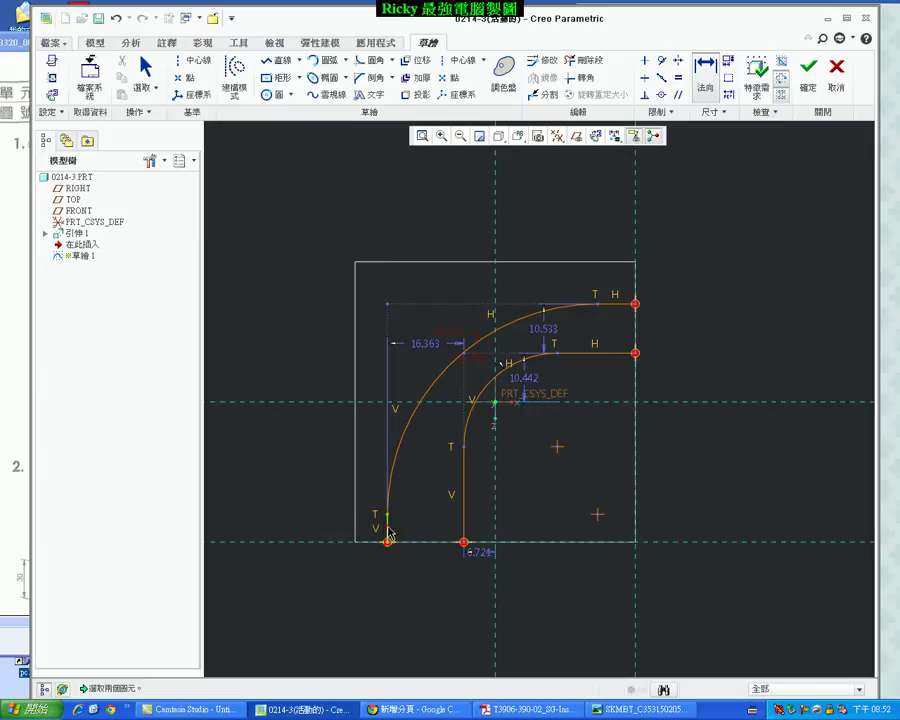
{"action": "left_click", "coordinate": [355, 522]}
{"action": "middle_click", "coordinate": [380, 578]}
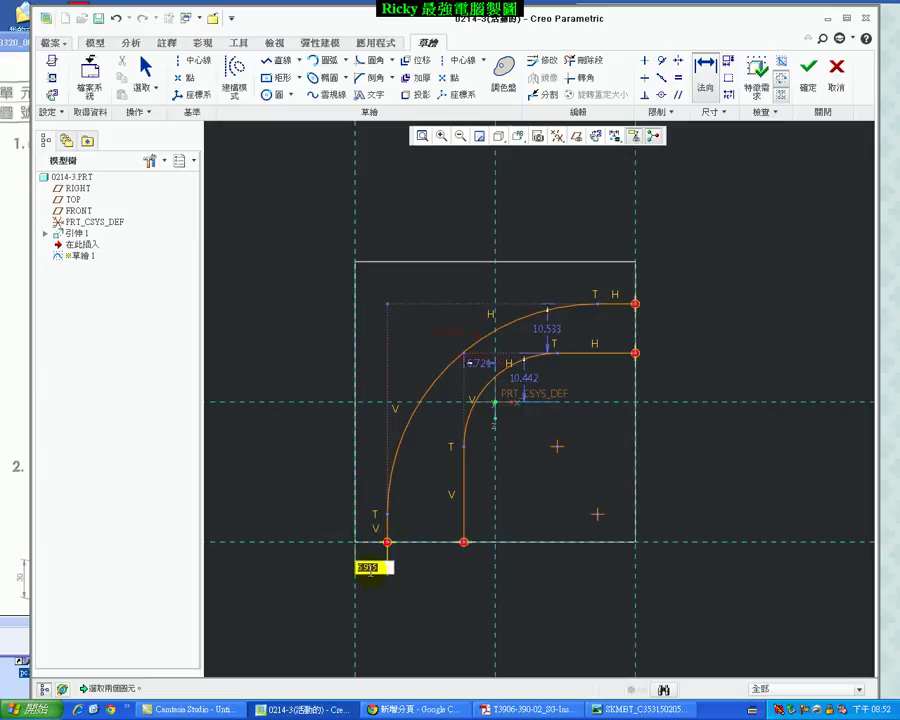
{"action": "type", "text": "4"}
{"action": "key", "text": "Return"}
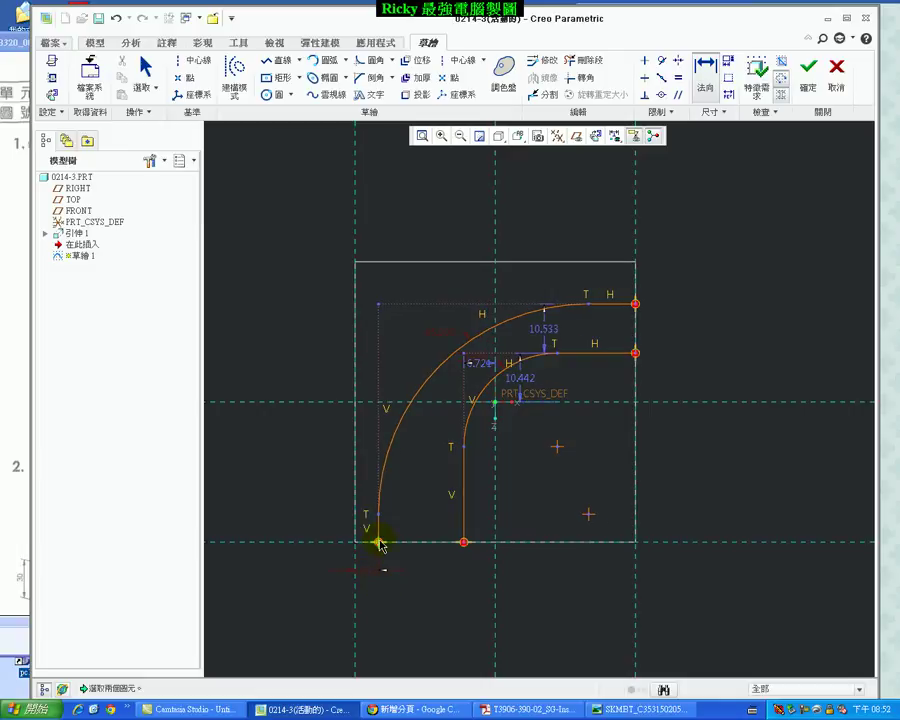
{"action": "middle_click", "coordinate": [418, 601]}
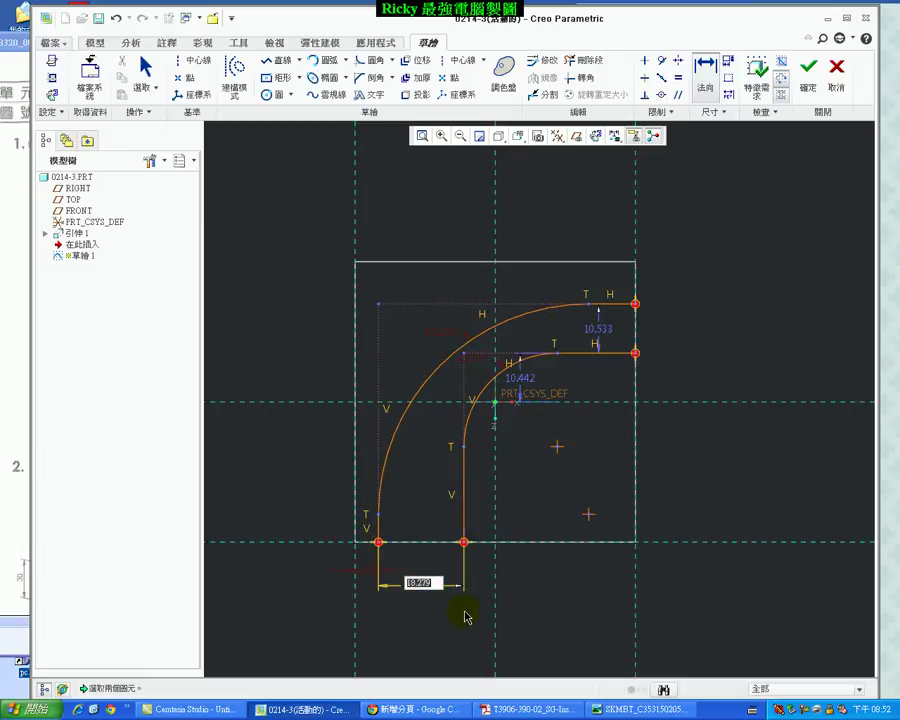
{"action": "left_click", "coordinate": [8, 466]}
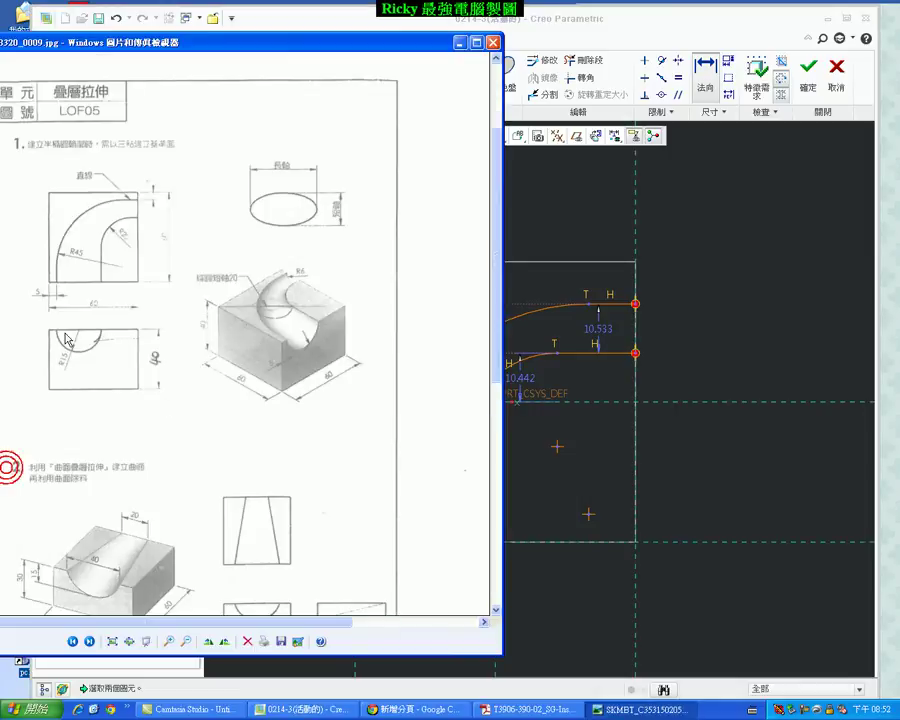
- Zoom and pan the LOF05 reference drawing to read the offsets and R15 arc
{"action": "scroll", "coordinate": [42, 280], "scroll_direction": "up", "scroll_amount": 2}
{"action": "scroll", "coordinate": [157, 357], "scroll_direction": "down", "scroll_amount": 1}
{"action": "scroll", "coordinate": [133, 388], "scroll_direction": "down", "scroll_amount": 1}
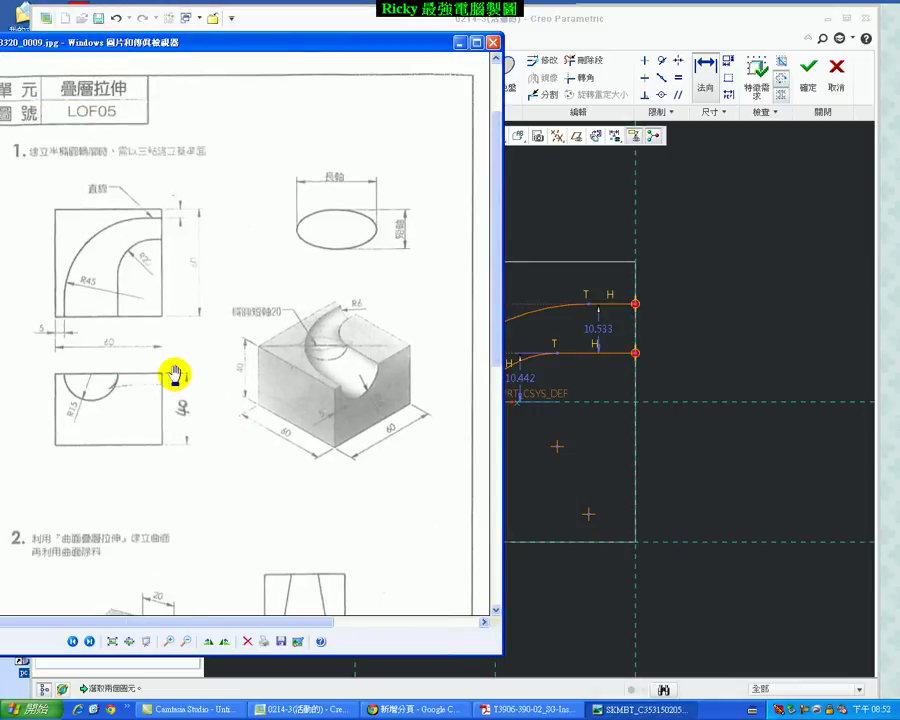
{"action": "left_click_drag", "start_coordinate": [66, 317], "coordinate": [115, 316]}
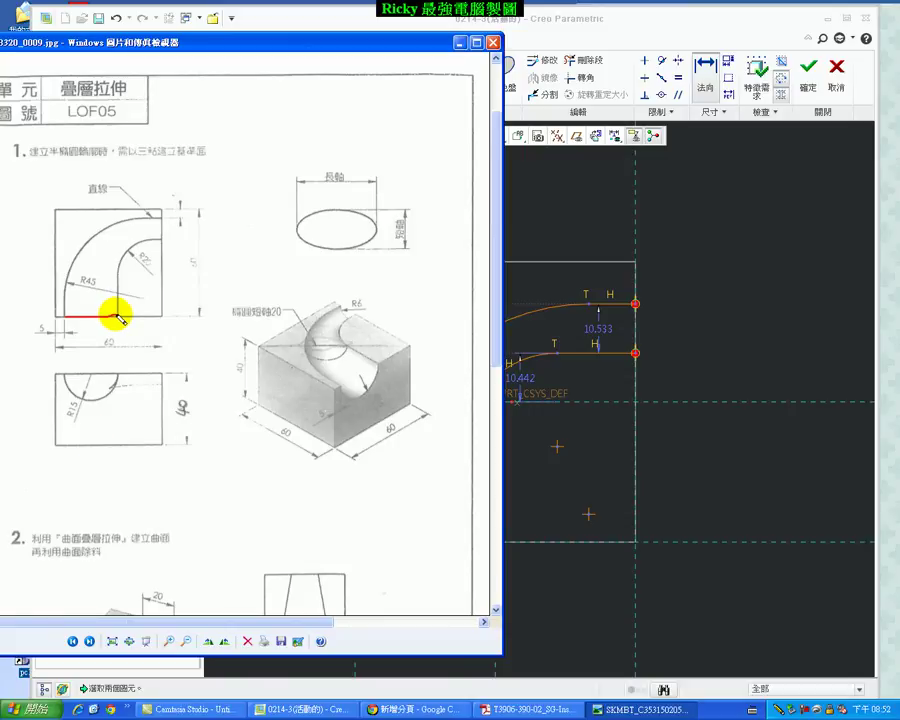
{"action": "left_click_drag", "start_coordinate": [80, 402], "coordinate": [92, 412]}
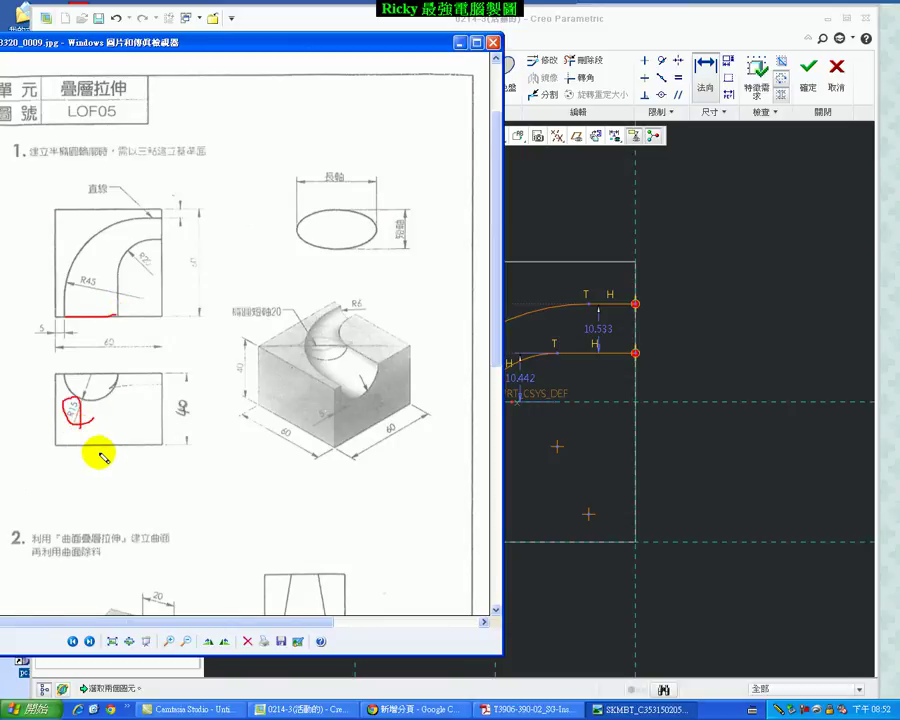
{"action": "left_click", "coordinate": [90, 400]}
{"action": "left_click_drag", "start_coordinate": [65, 374], "coordinate": [95, 378]}
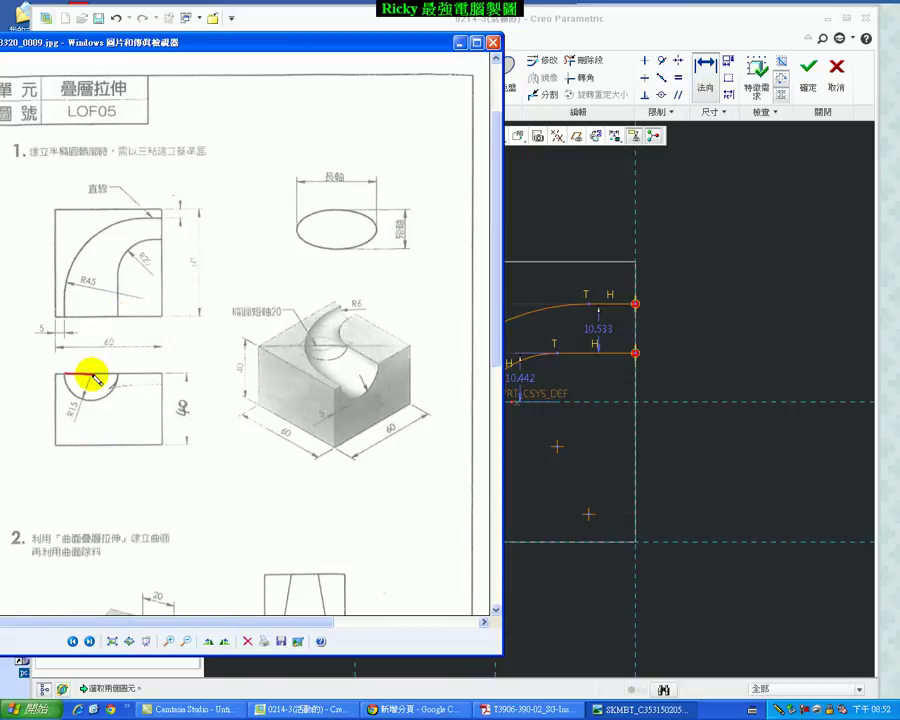
- Set the curve-end gap to 30 and the upper line's offset from the top edge to 5
{"action": "left_click", "coordinate": [533, 498]}
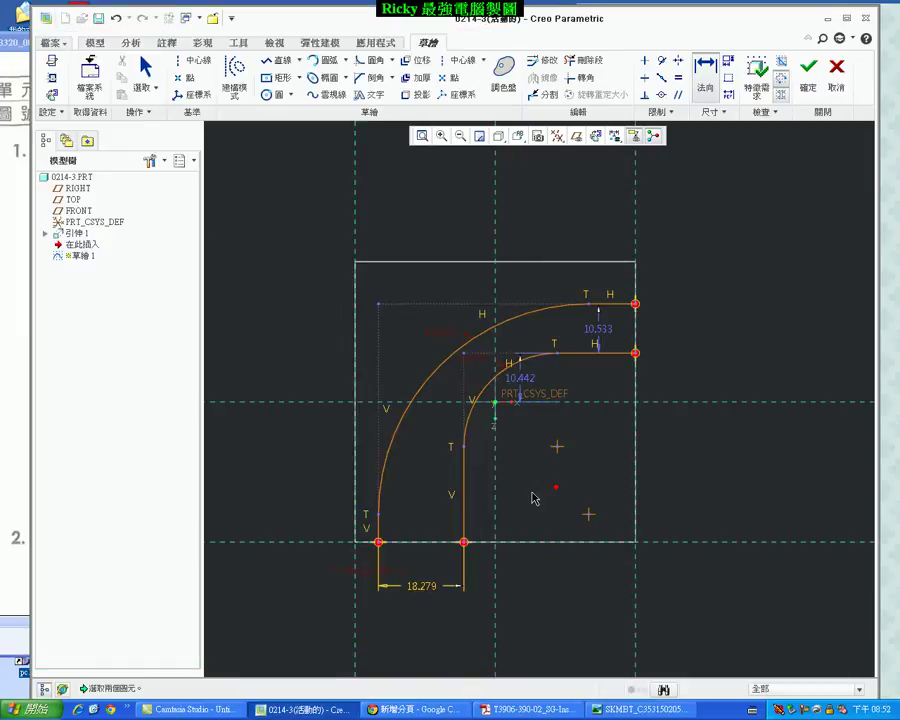
{"action": "double_click", "coordinate": [421, 588]}
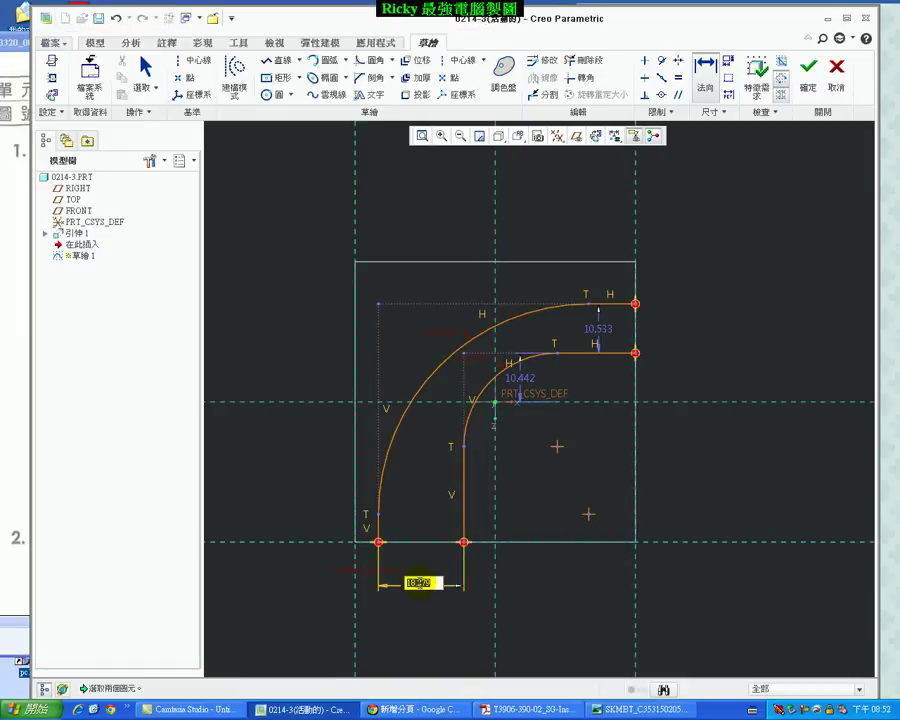
{"action": "type", "text": "30"}
{"action": "key", "text": "Return"}
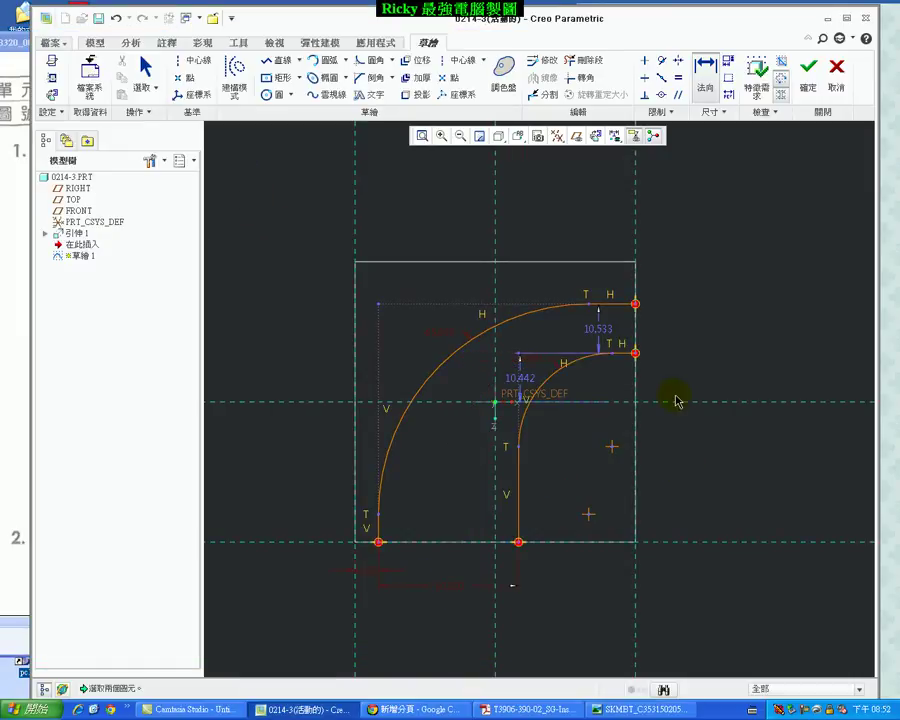
{"action": "left_click", "coordinate": [629, 311]}
{"action": "left_click", "coordinate": [655, 262]}
{"action": "middle_click", "coordinate": [678, 290]}
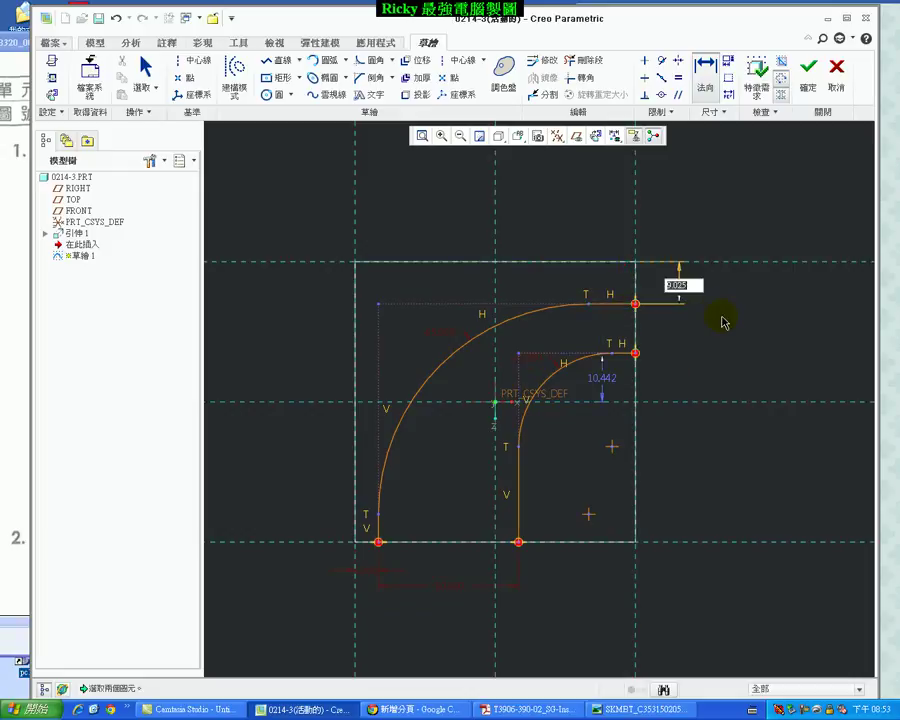
{"action": "type", "text": "5"}
{"action": "key", "text": "Return"}
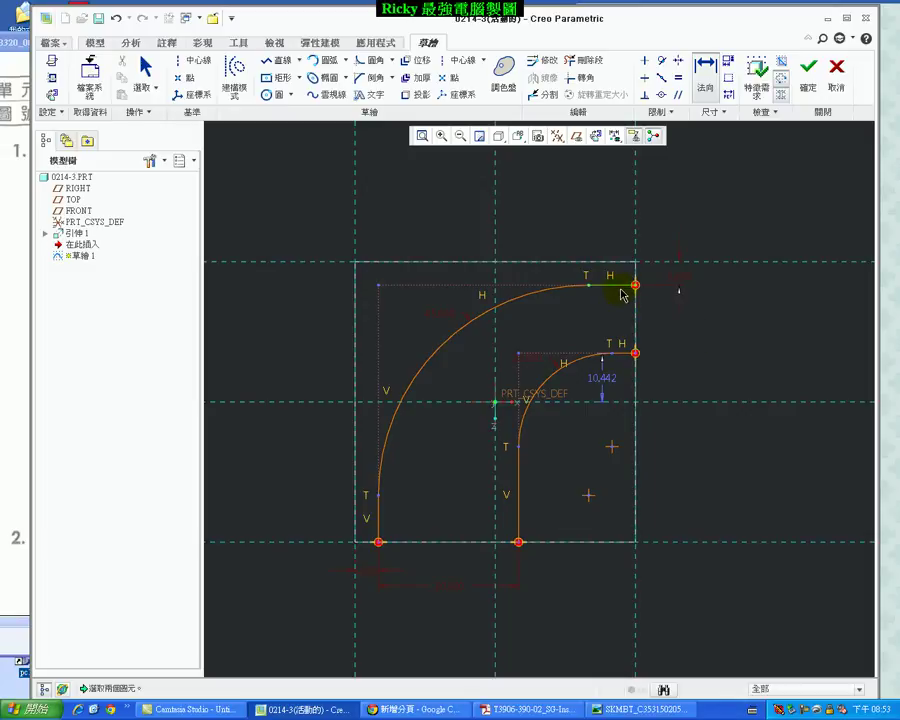
- Dimension the spacing between the two horizontal lines as 12, checking the reference drawing
{"action": "middle_click", "coordinate": [690, 328]}
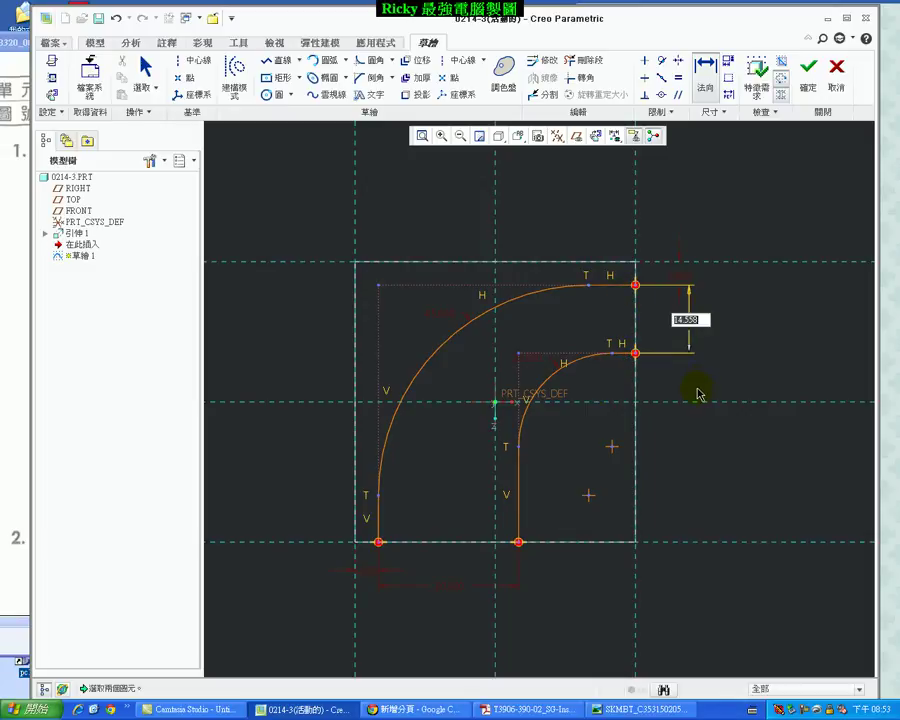
{"action": "left_click", "coordinate": [5, 325]}
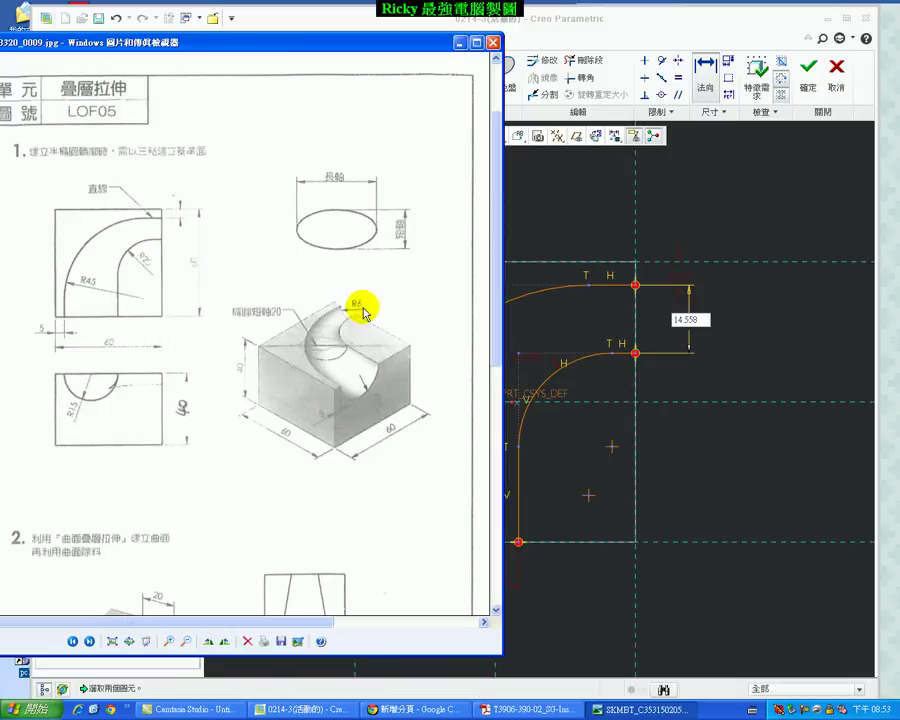
{"action": "left_click", "coordinate": [703, 322]}
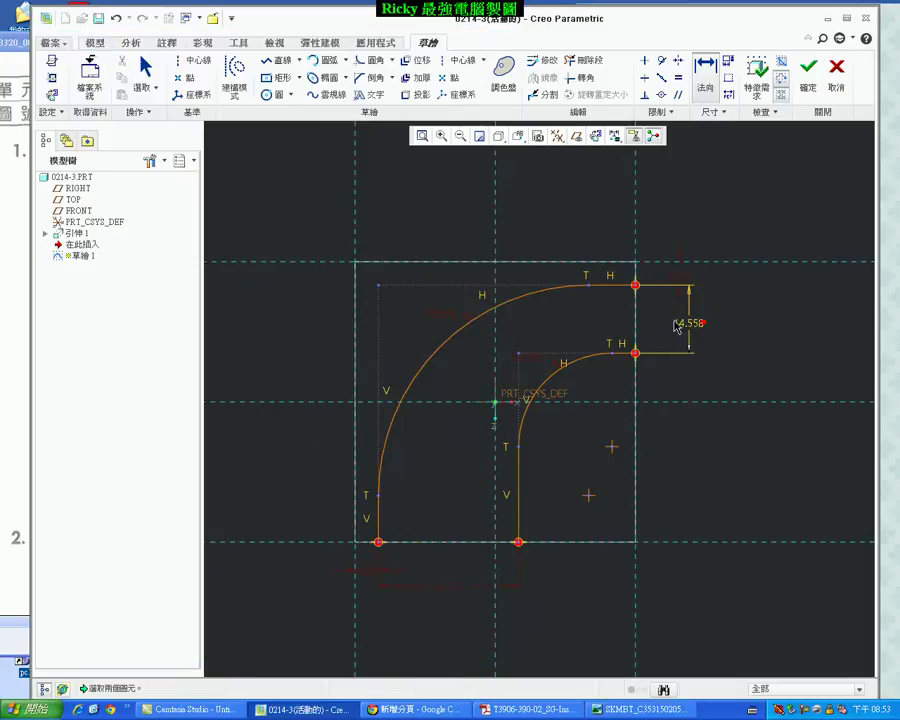
{"action": "double_click", "coordinate": [698, 324]}
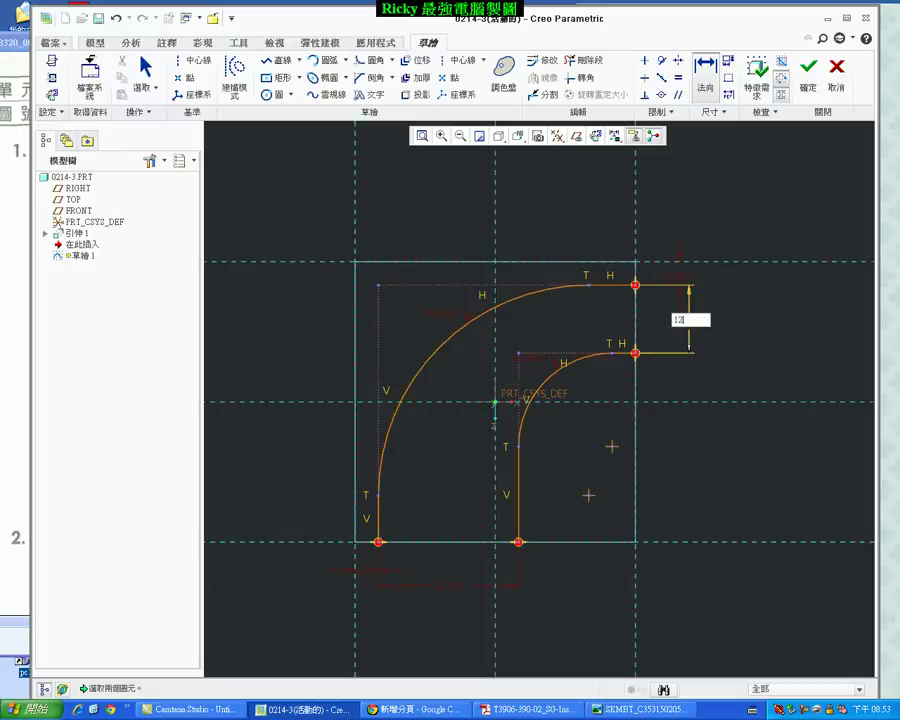
{"action": "key", "text": "Return"}
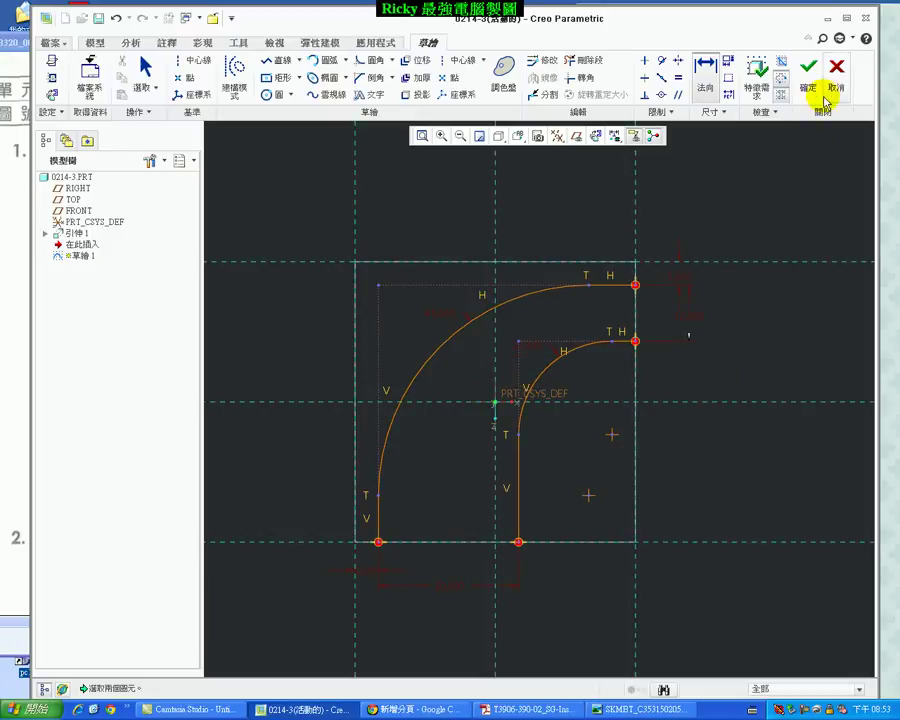
- Accept the curve sketch and start a new sketch on the block's front face
{"action": "left_click", "coordinate": [810, 82]}
{"action": "left_click", "coordinate": [683, 361]}
{"action": "middle_click_drag", "start_coordinate": [701, 420], "coordinate": [668, 374]}
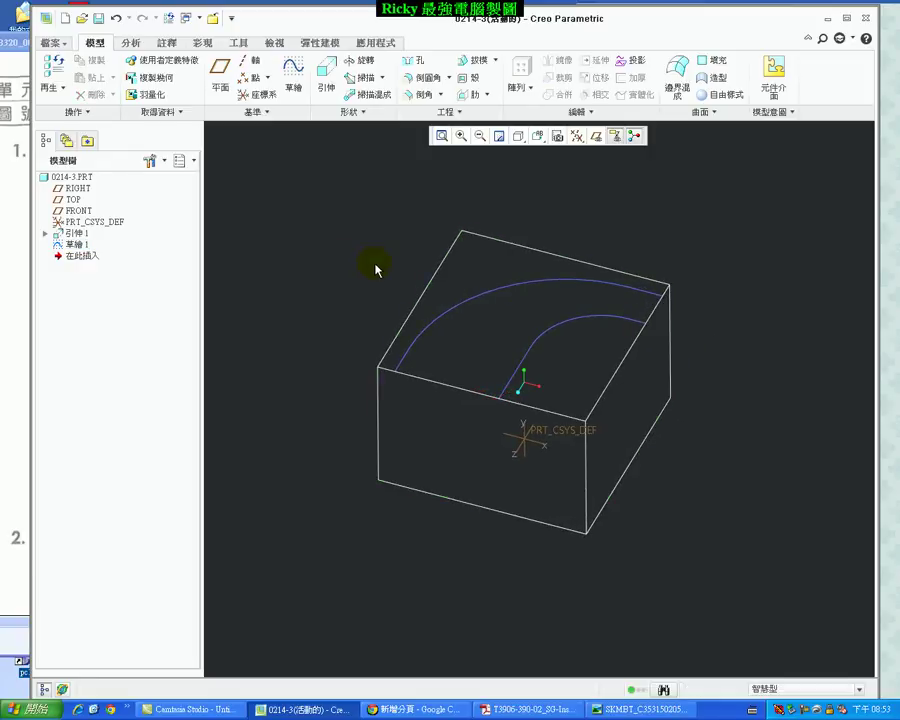
{"action": "left_click", "coordinate": [293, 88]}
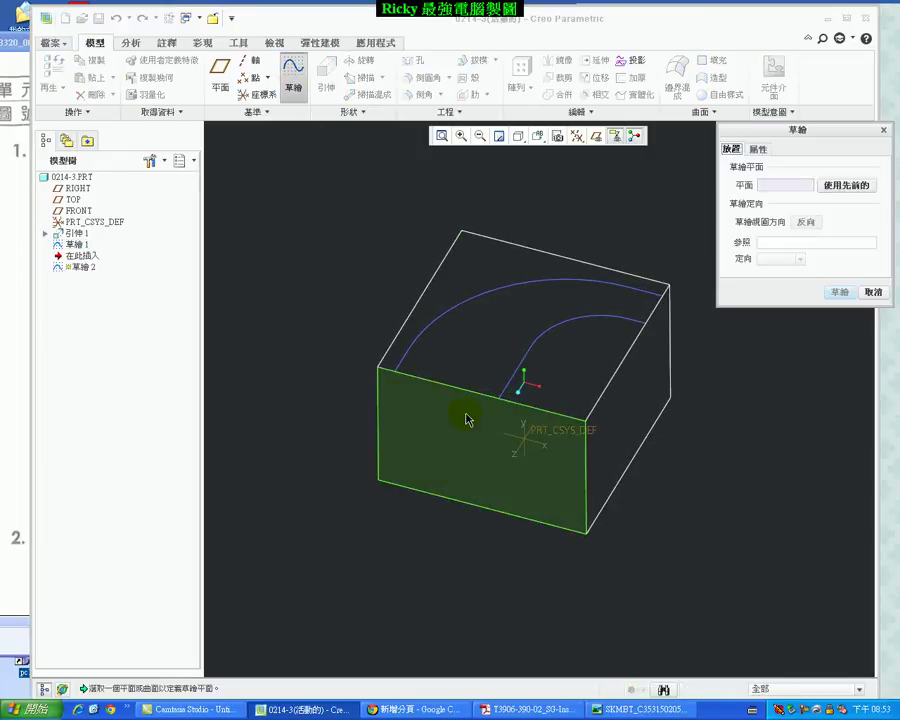
{"action": "left_click", "coordinate": [466, 419]}
{"action": "left_click", "coordinate": [840, 292]}
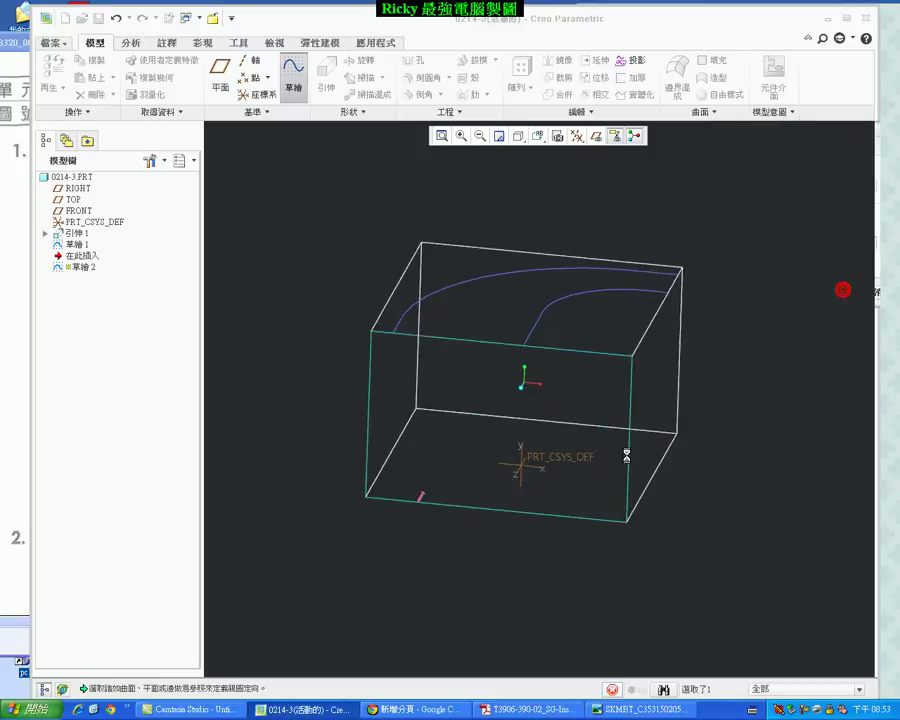
{"action": "middle_click_drag", "start_coordinate": [532, 368], "coordinate": [494, 358]}
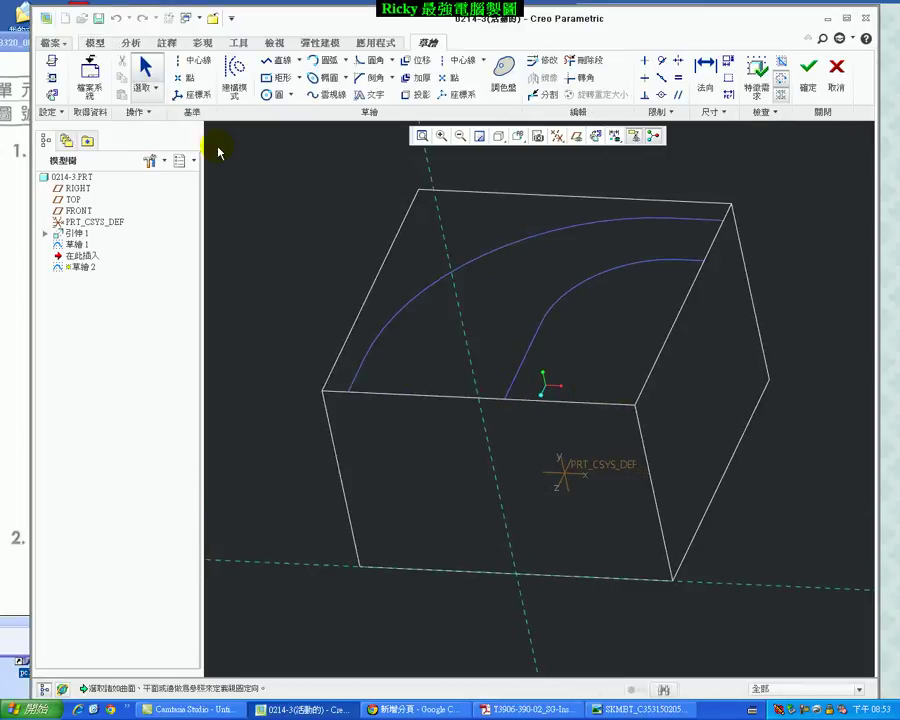
- Reference both curve ends and draw a downward half-circle arc joining them, then accept
{"action": "left_click", "coordinate": [52, 77]}
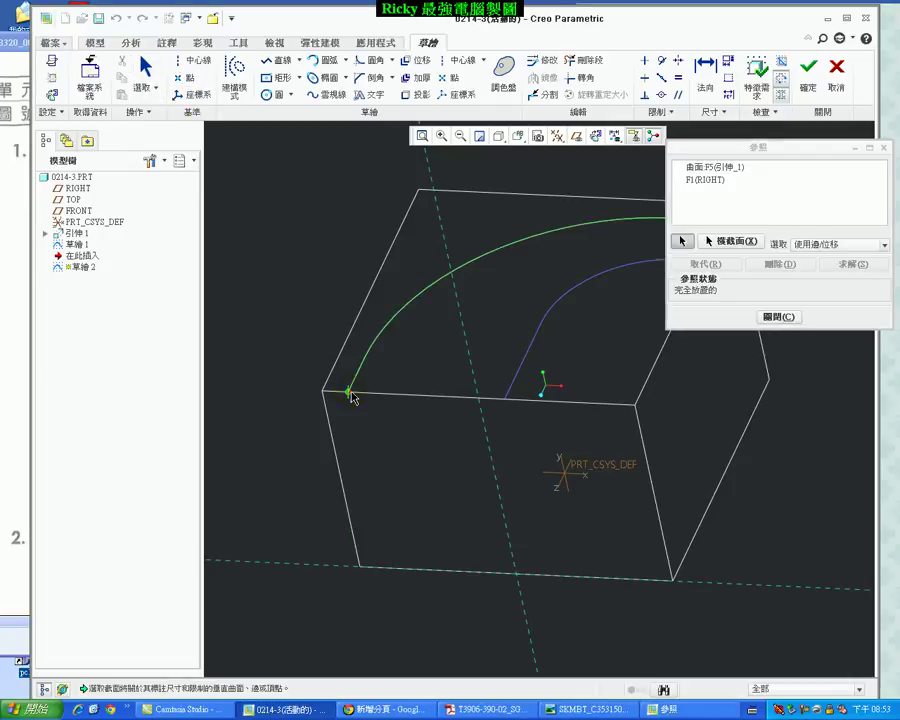
{"action": "left_click", "coordinate": [348, 391]}
{"action": "left_click", "coordinate": [505, 398]}
{"action": "left_click", "coordinate": [781, 317]}
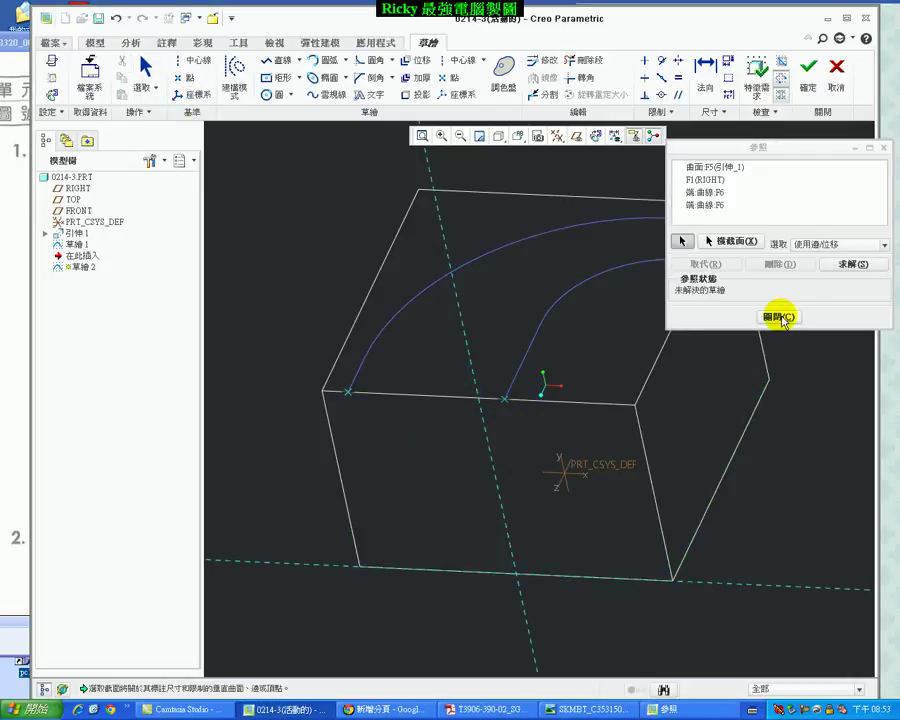
{"action": "left_click", "coordinate": [318, 62]}
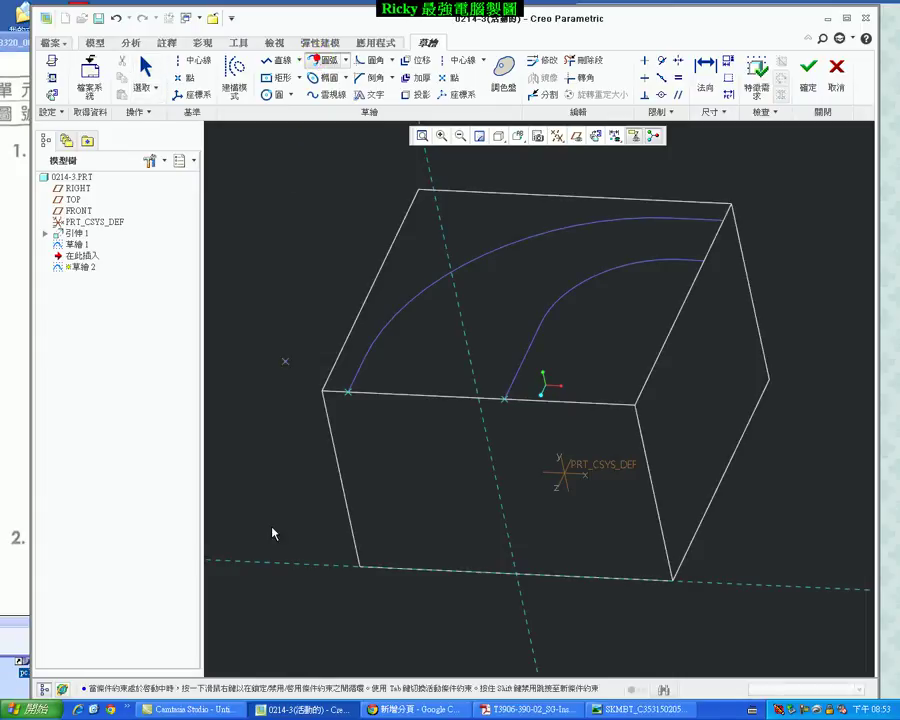
{"action": "left_click", "coordinate": [505, 398]}
{"action": "left_click", "coordinate": [428, 463]}
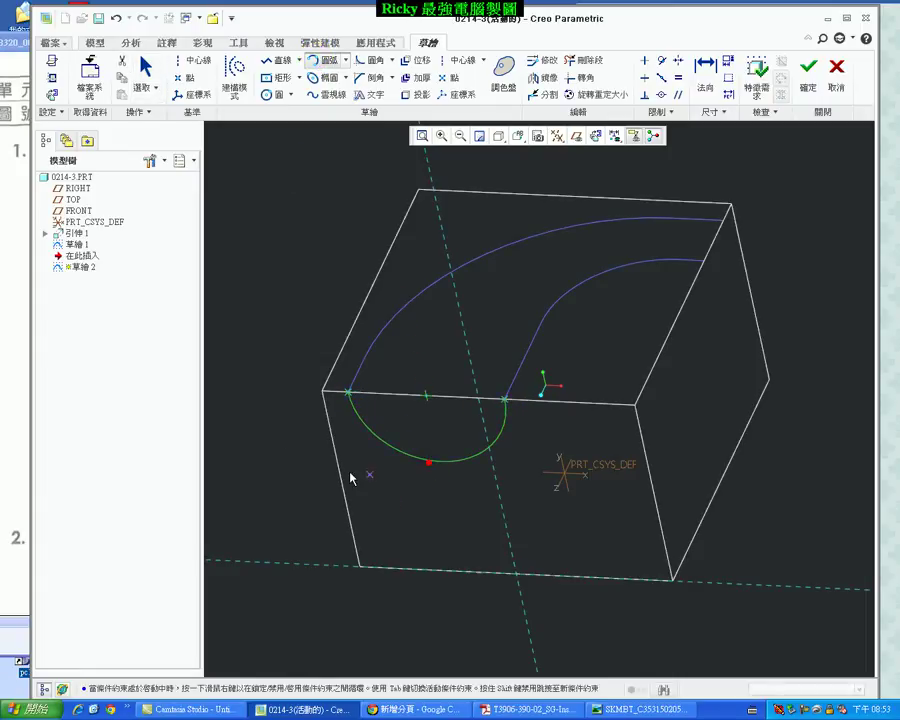
{"action": "middle_click", "coordinate": [283, 430]}
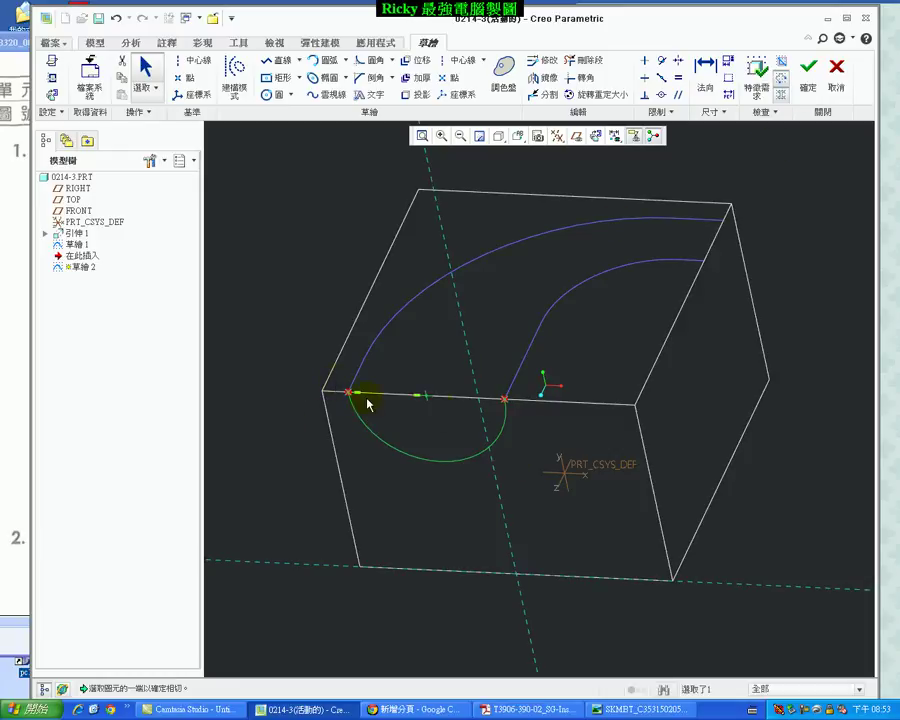
{"action": "left_click", "coordinate": [808, 67]}
{"action": "mouse_move", "coordinate": [413, 440]}
{"action": "middle_mouse_down"}
{"action": "mouse_move", "coordinate": [626, 476]}
{"action": "mouse_move", "coordinate": [622, 461]}
{"action": "middle_mouse_up"}
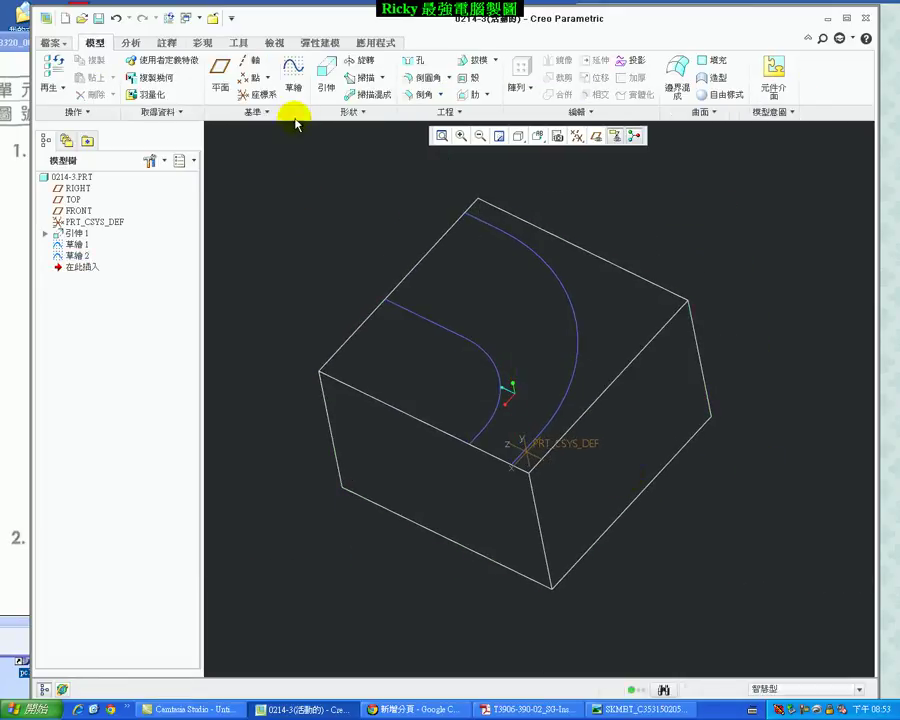
- Start Sketch 3 on the block's front face, referencing the two curve ends
{"action": "left_click", "coordinate": [293, 80]}
{"action": "left_click", "coordinate": [437, 447]}
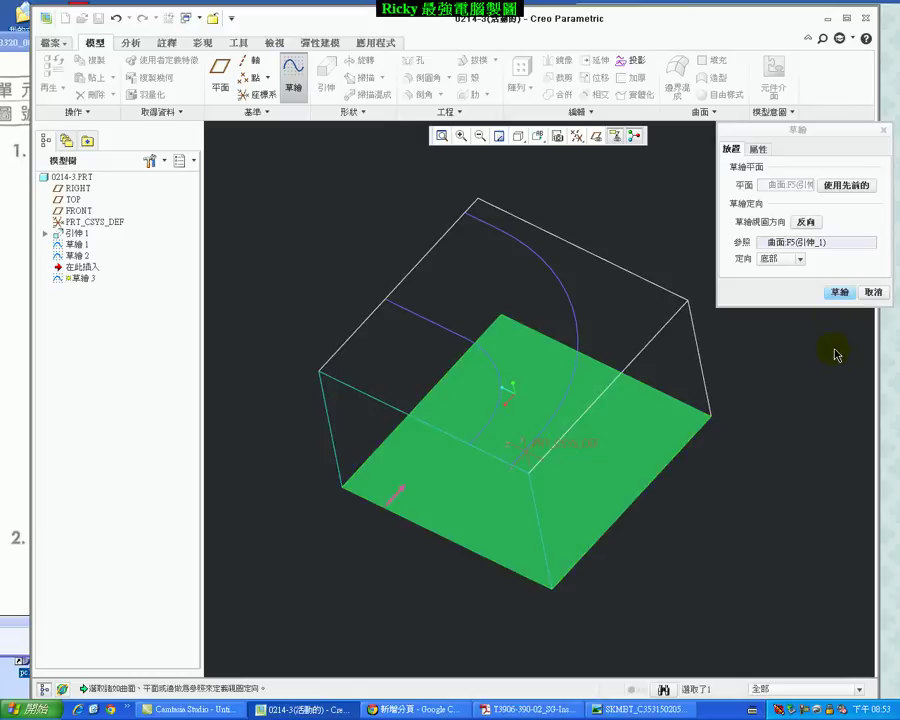
{"action": "left_click", "coordinate": [838, 292]}
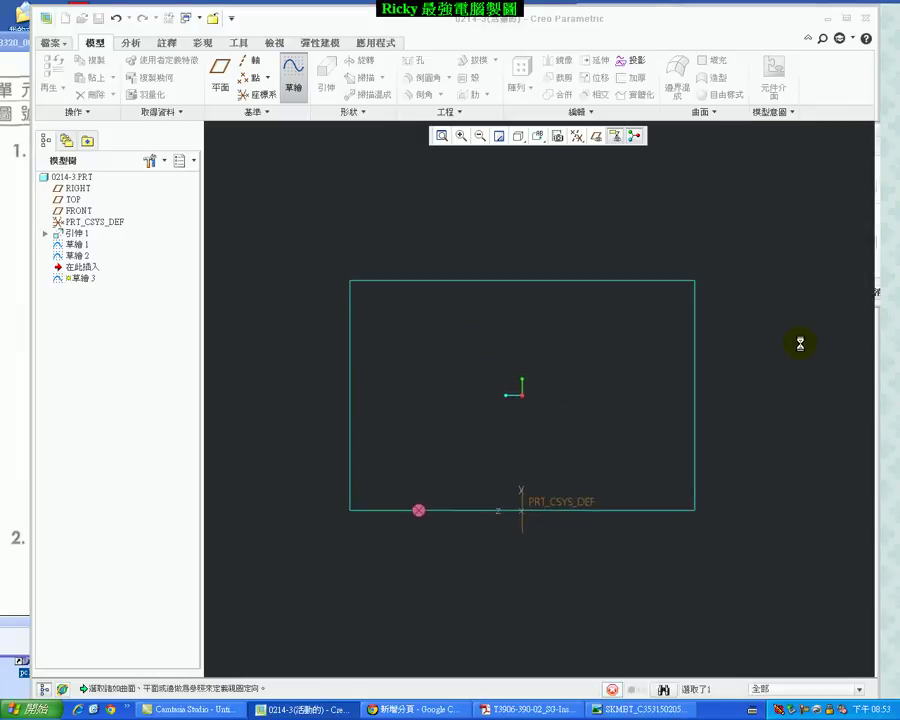
{"action": "mouse_move", "coordinate": [557, 336]}
{"action": "middle_mouse_down"}
{"action": "mouse_move", "coordinate": [609, 364]}
{"action": "mouse_move", "coordinate": [613, 376]}
{"action": "mouse_move", "coordinate": [518, 316]}
{"action": "middle_mouse_up"}
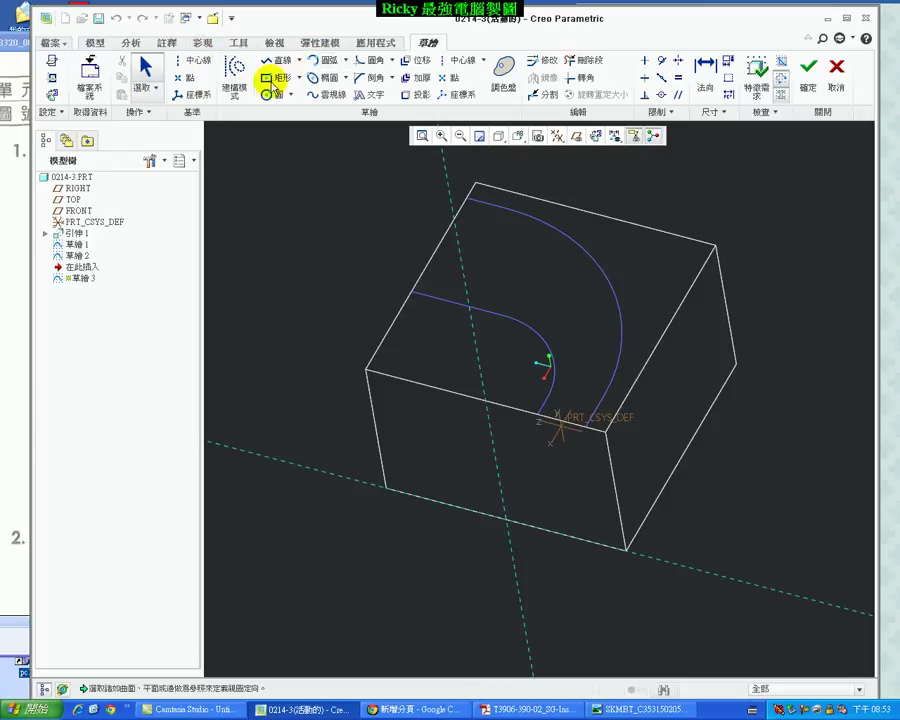
{"action": "left_click", "coordinate": [52, 78]}
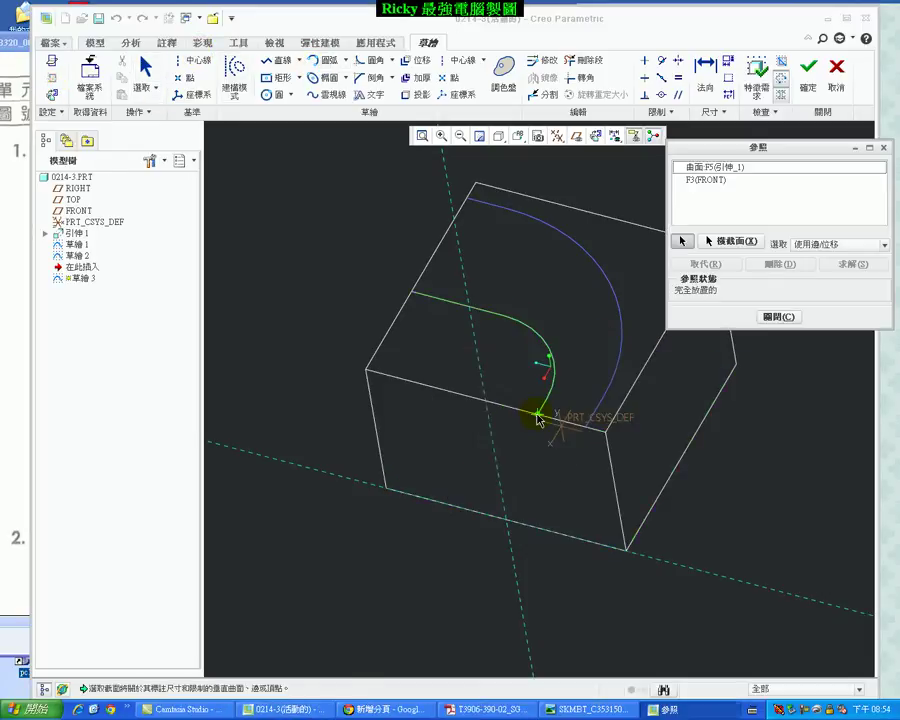
{"action": "left_click", "coordinate": [538, 413]}
{"action": "left_click", "coordinate": [588, 433]}
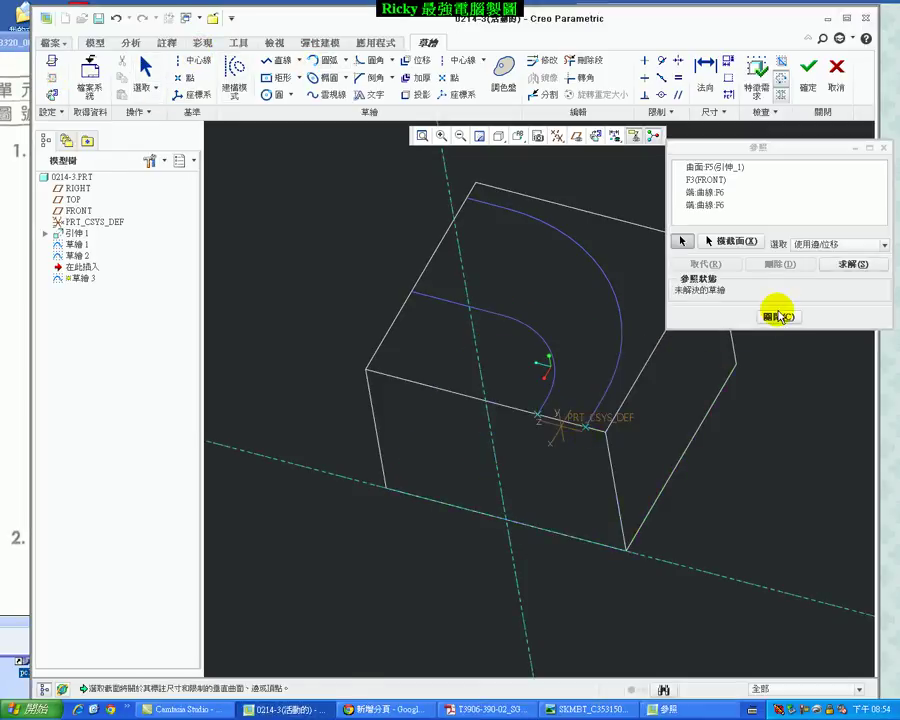
{"action": "left_click", "coordinate": [769, 366]}
- Draw a 3-point arc between the two curve ends and accept the sketch
{"action": "left_click", "coordinate": [316, 60]}
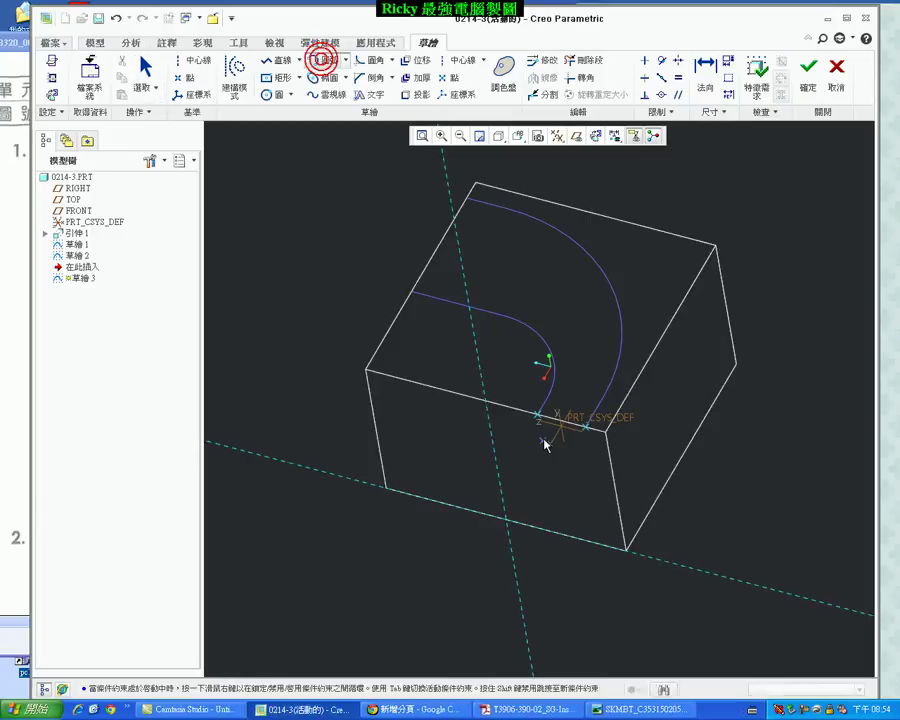
{"action": "left_click", "coordinate": [588, 433]}
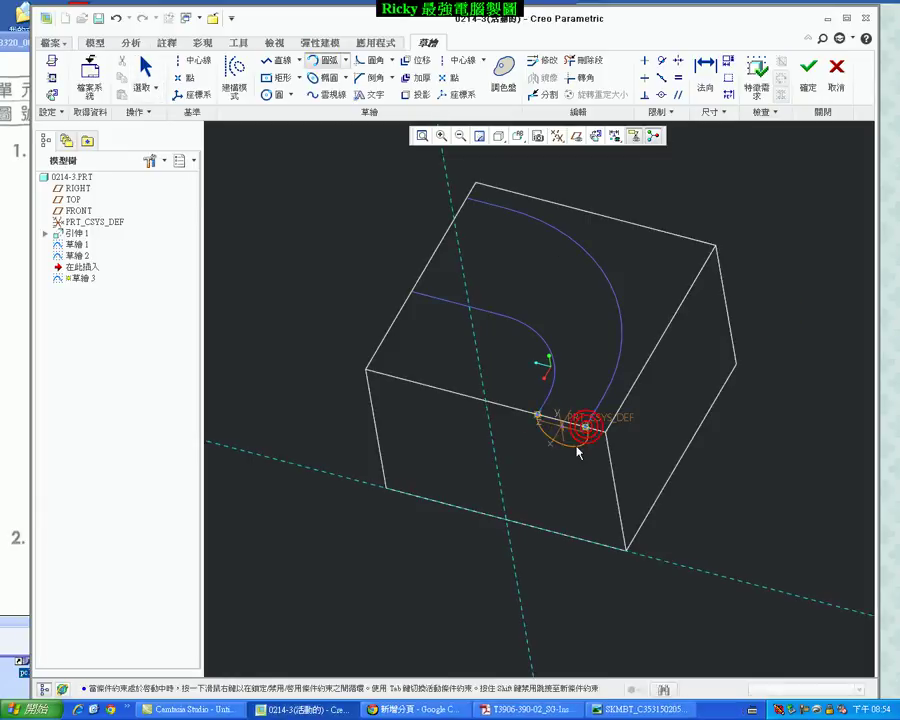
{"action": "left_click", "coordinate": [648, 451]}
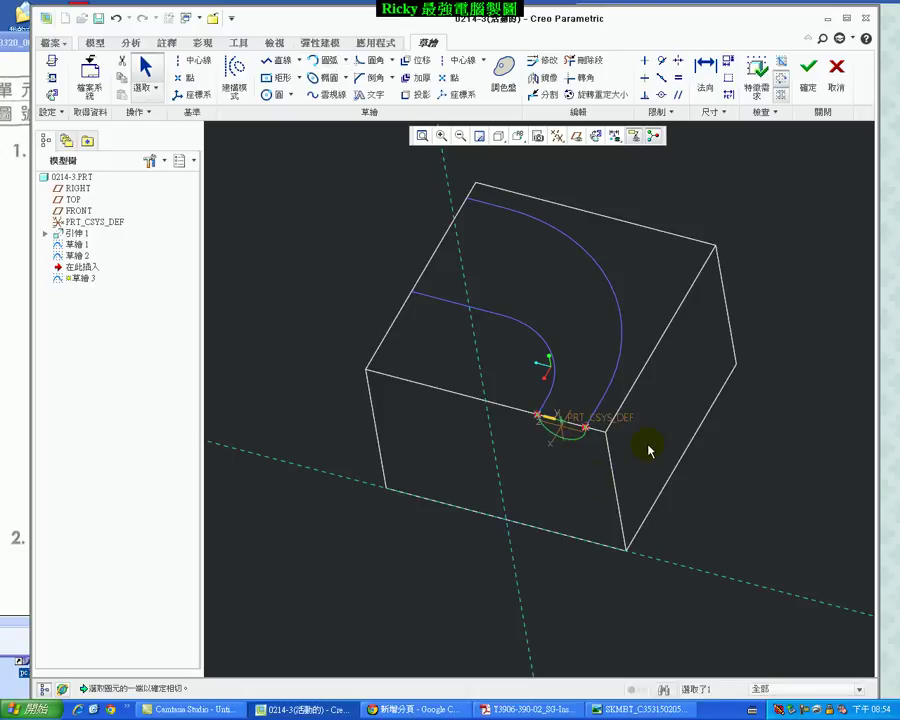
{"action": "scroll", "coordinate": [583, 476], "scroll_direction": "up", "scroll_amount": 3}
{"action": "scroll", "coordinate": [458, 396], "scroll_direction": "down", "scroll_amount": 3}
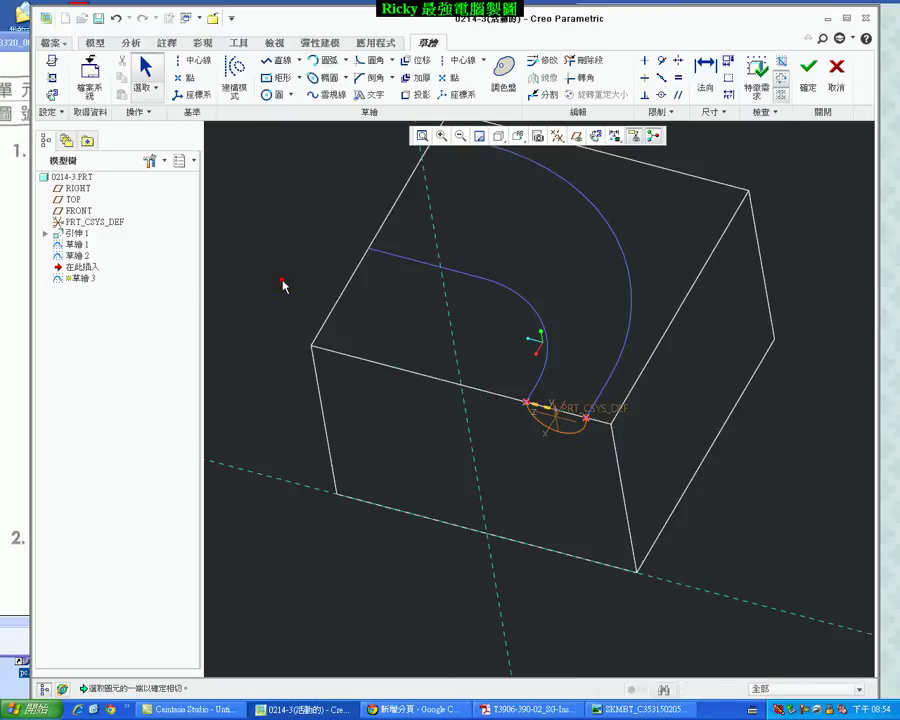
{"action": "left_click", "coordinate": [805, 86]}
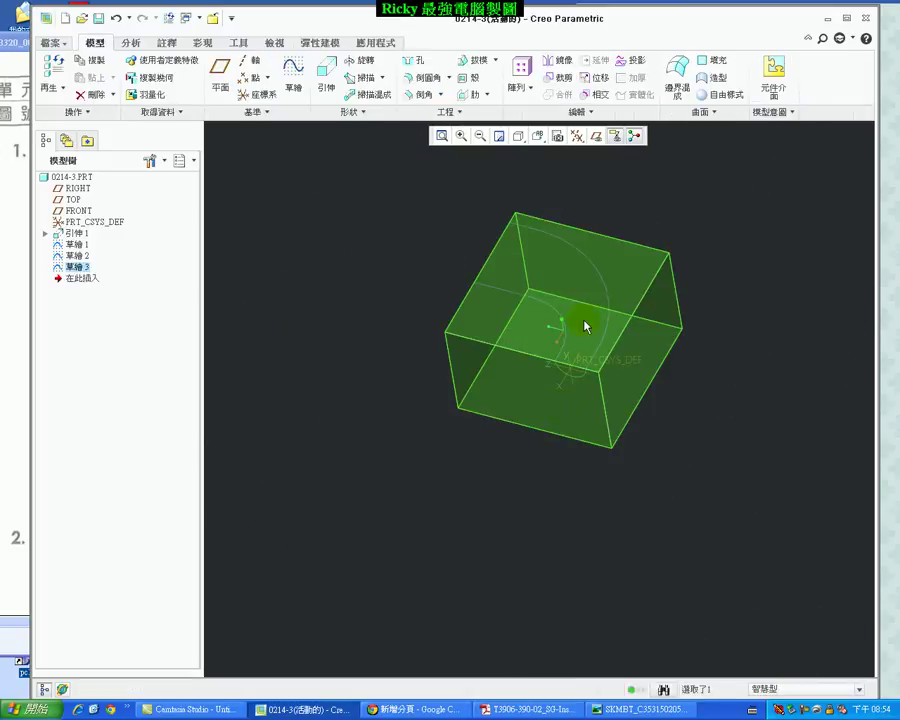
{"action": "mouse_move", "coordinate": [612, 440]}
{"action": "middle_mouse_down"}
{"action": "mouse_move", "coordinate": [685, 430]}
{"action": "mouse_move", "coordinate": [773, 326]}
{"action": "mouse_move", "coordinate": [825, 404]}
{"action": "mouse_move", "coordinate": [803, 369]}
{"action": "mouse_move", "coordinate": [812, 386]}
{"action": "middle_mouse_up"}
{"action": "middle_click_drag", "start_coordinate": [809, 404], "coordinate": [755, 287]}
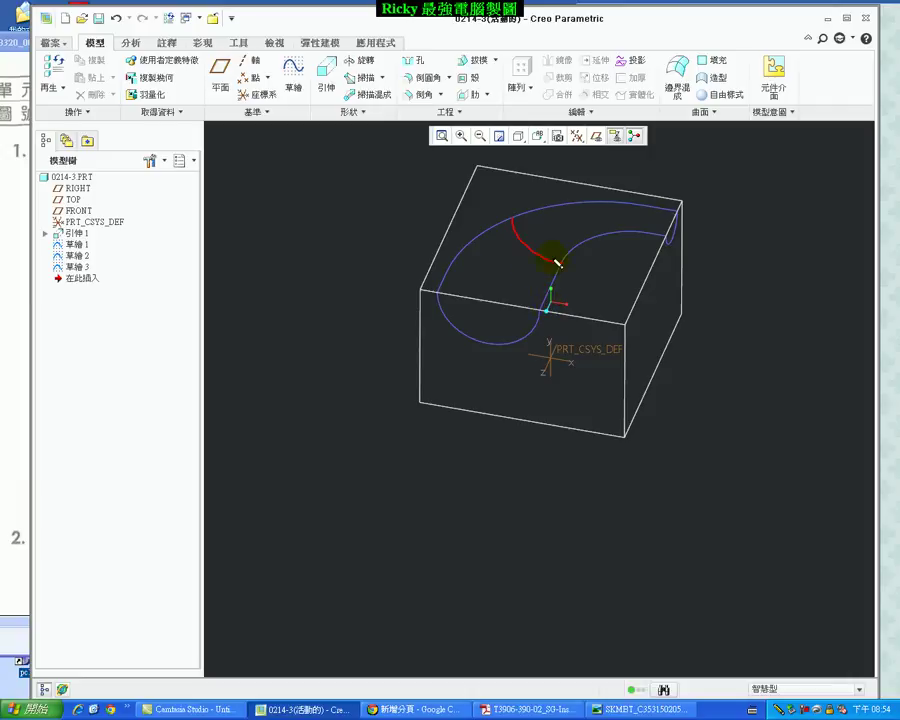
{"action": "scroll", "coordinate": [667, 174], "scroll_direction": "down", "scroll_amount": 2}
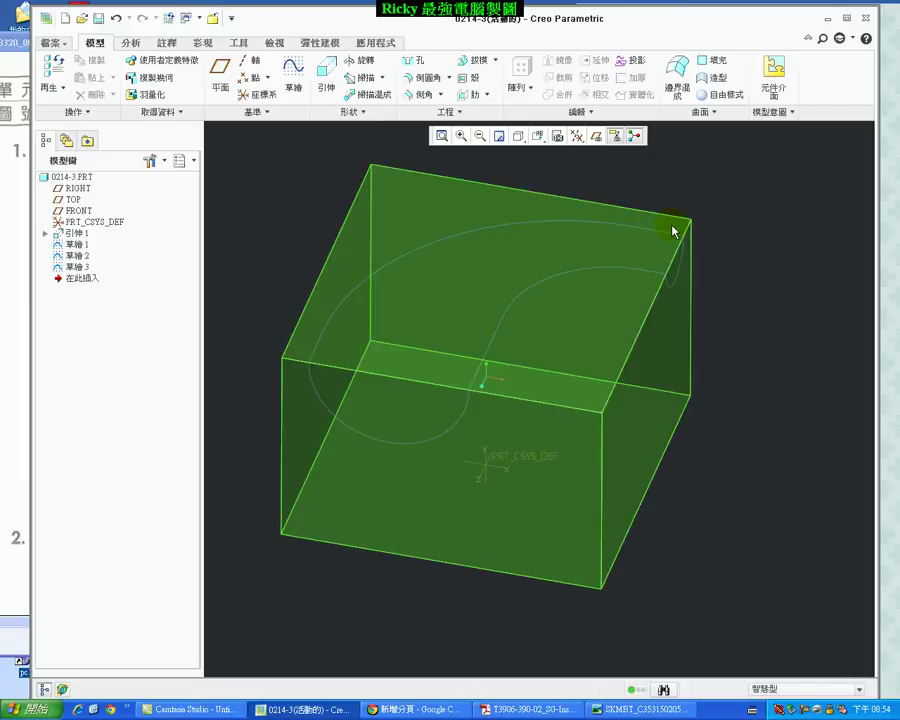
{"action": "mouse_move", "coordinate": [786, 436]}
{"action": "middle_mouse_down"}
{"action": "mouse_move", "coordinate": [765, 362]}
{"action": "mouse_move", "coordinate": [761, 412]}
{"action": "mouse_move", "coordinate": [743, 323]}
{"action": "mouse_move", "coordinate": [740, 423]}
{"action": "mouse_move", "coordinate": [707, 359]}
{"action": "mouse_move", "coordinate": [738, 390]}
{"action": "middle_mouse_up"}
- Create datum plane DTM1 through three corner vertices of the block
{"action": "left_click", "coordinate": [564, 141]}
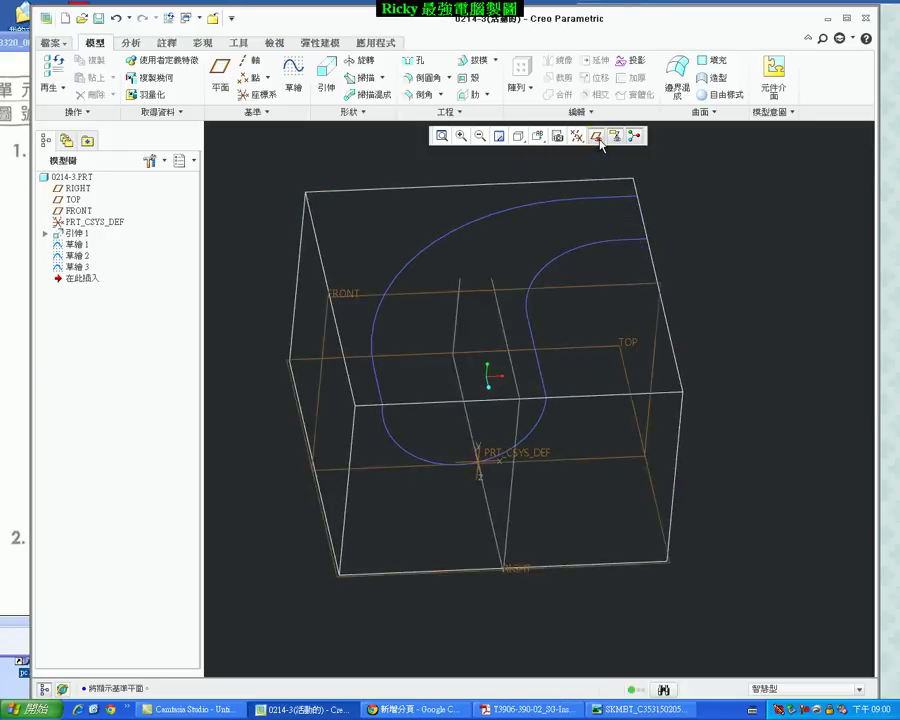
{"action": "left_click", "coordinate": [220, 68]}
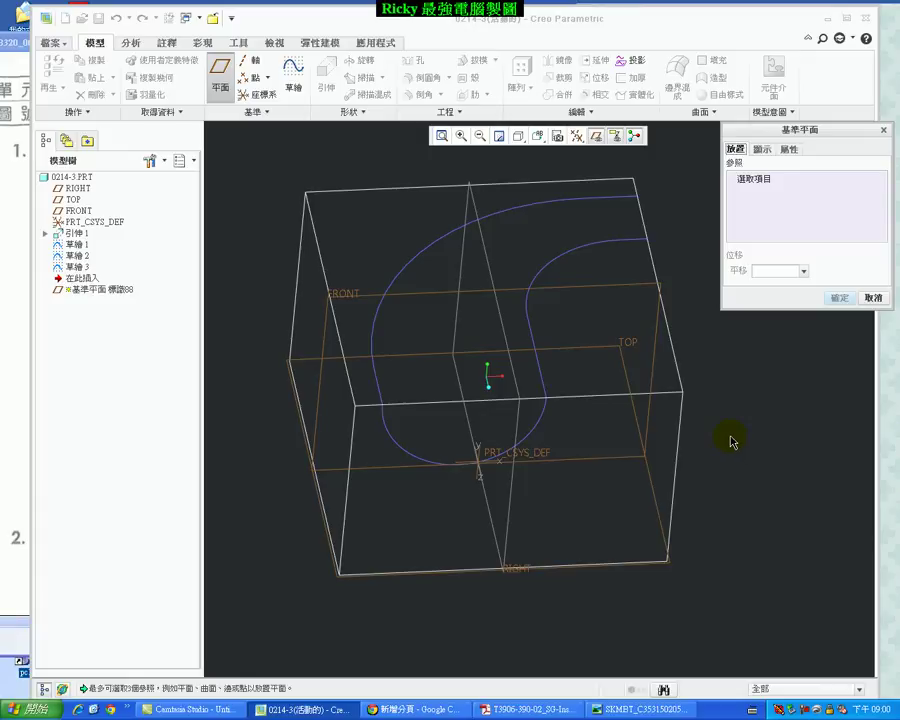
{"action": "left_click", "coordinate": [684, 392]}
{"action": "left_click", "coordinate": [669, 563], "text": "ctrl"}
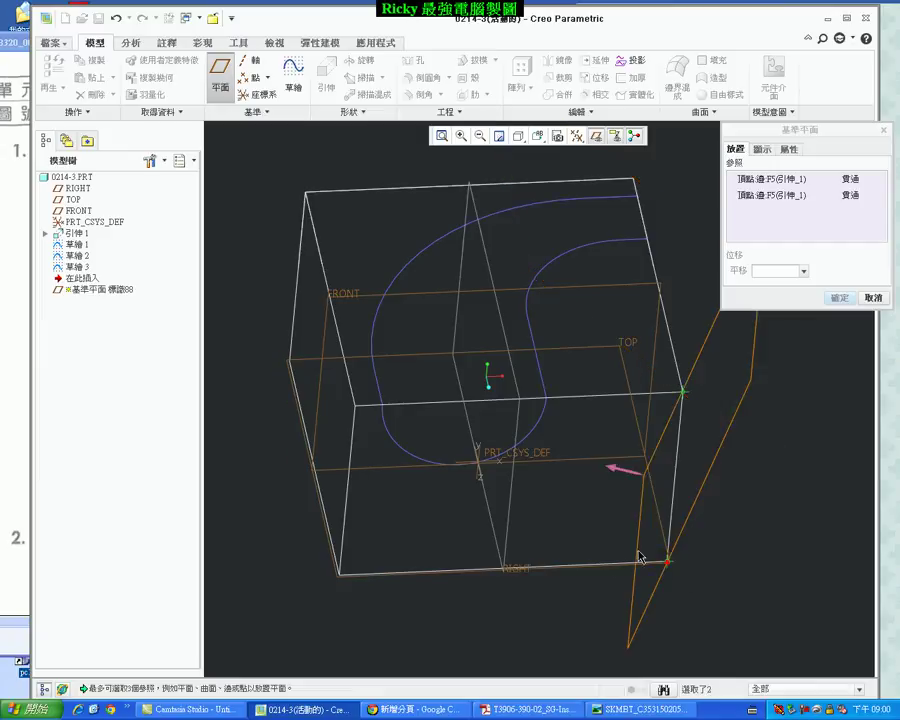
{"action": "left_click", "coordinate": [308, 197], "text": "ctrl"}
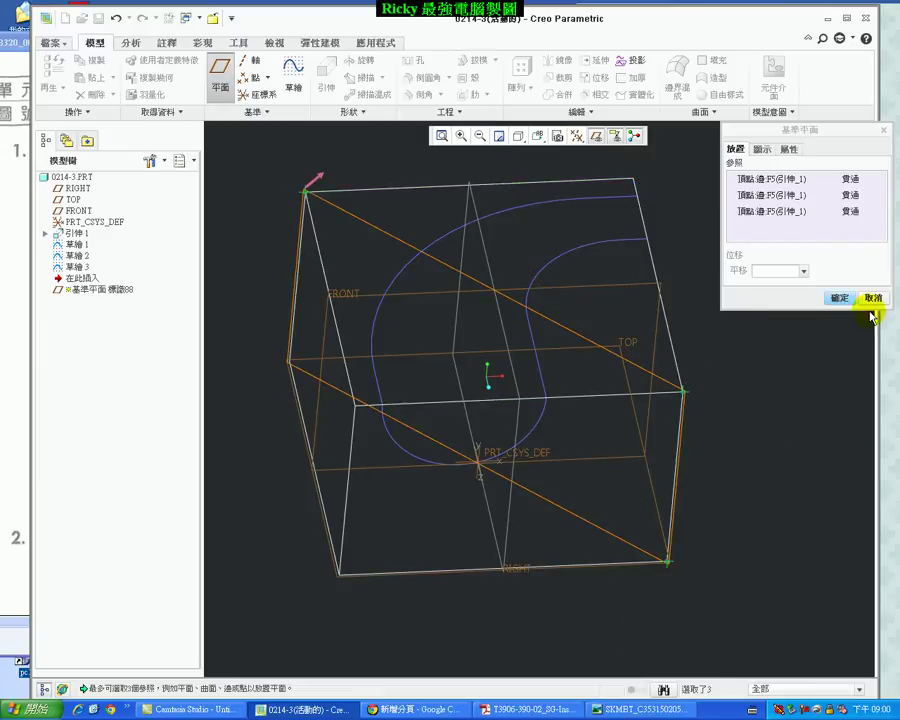
{"action": "left_click", "coordinate": [840, 297]}
{"action": "middle_click_drag", "start_coordinate": [735, 400], "coordinate": [676, 479]}
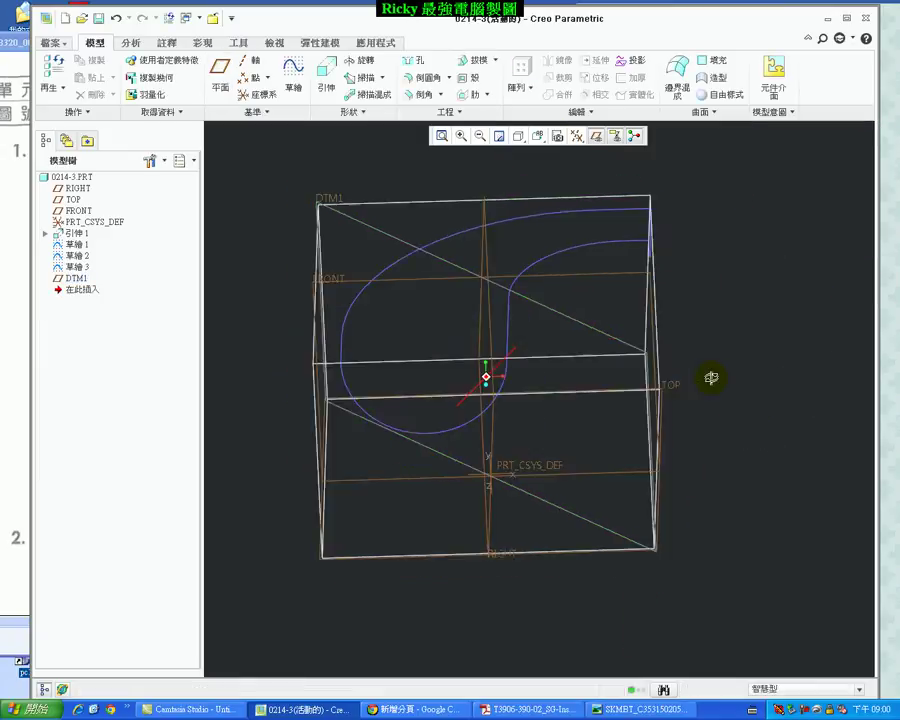
- Open Sketch 4 on DTM1 with TOP as the orientation reference
{"action": "left_click", "coordinate": [292, 70]}
{"action": "left_click", "coordinate": [364, 268]}
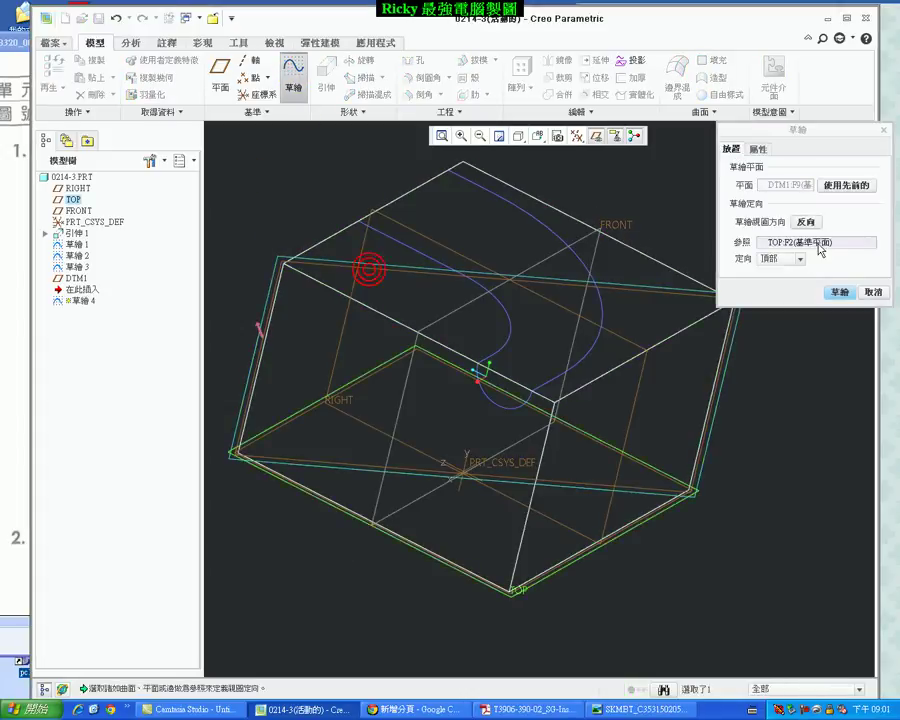
{"action": "left_click", "coordinate": [836, 292]}
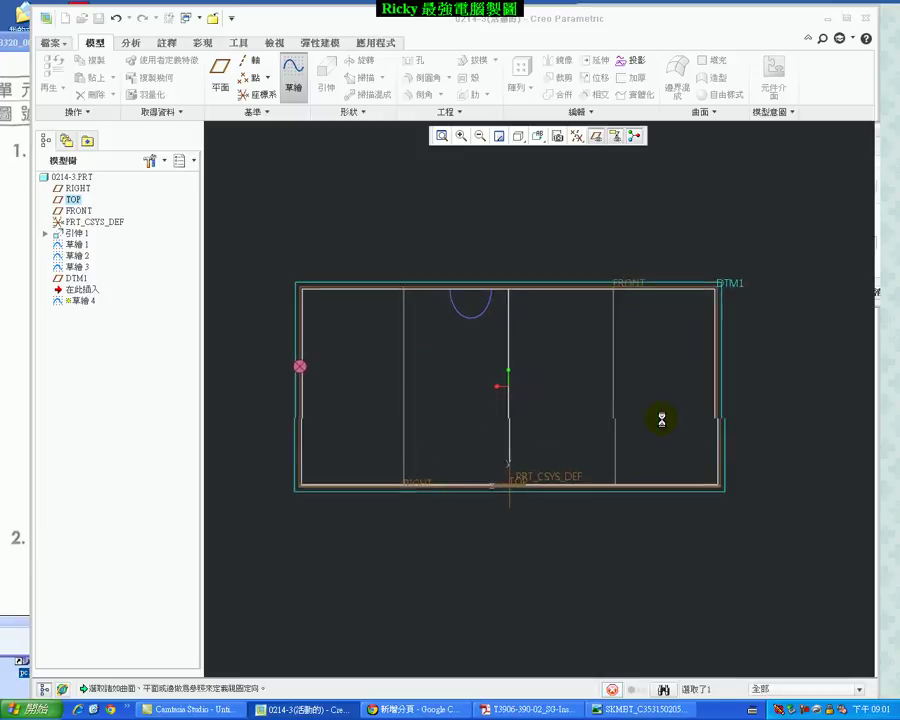
{"action": "left_click", "coordinate": [576, 136]}
{"action": "mouse_move", "coordinate": [534, 390]}
{"action": "middle_mouse_down"}
{"action": "mouse_move", "coordinate": [562, 394]}
{"action": "mouse_move", "coordinate": [564, 436]}
{"action": "mouse_move", "coordinate": [633, 261]}
{"action": "mouse_move", "coordinate": [622, 278]}
{"action": "middle_mouse_up"}
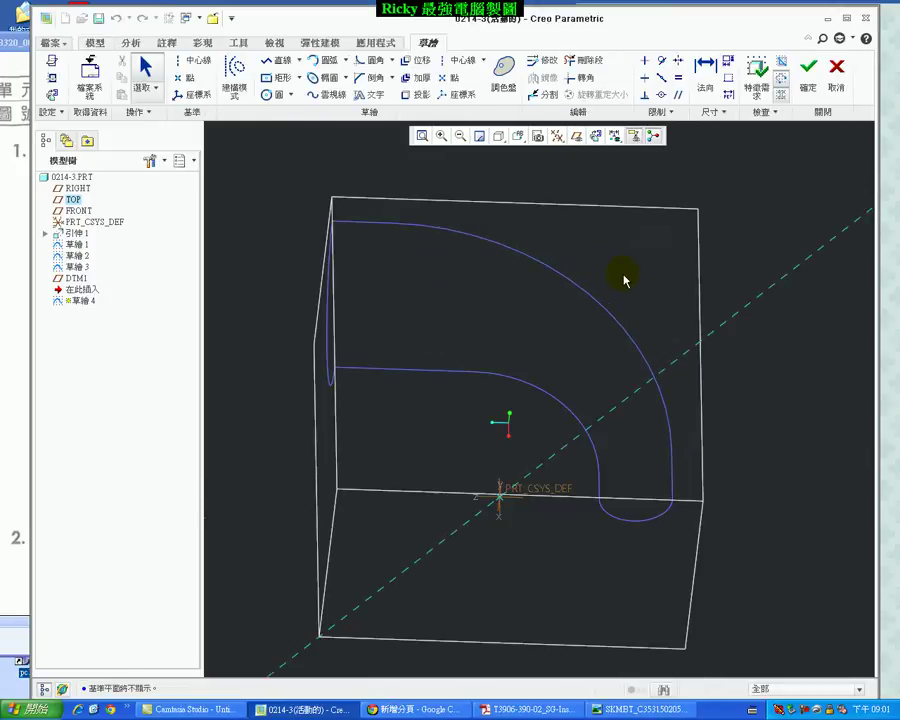
{"action": "left_click", "coordinate": [576, 136]}
{"action": "scroll", "coordinate": [650, 360], "scroll_direction": "down", "scroll_amount": 2}
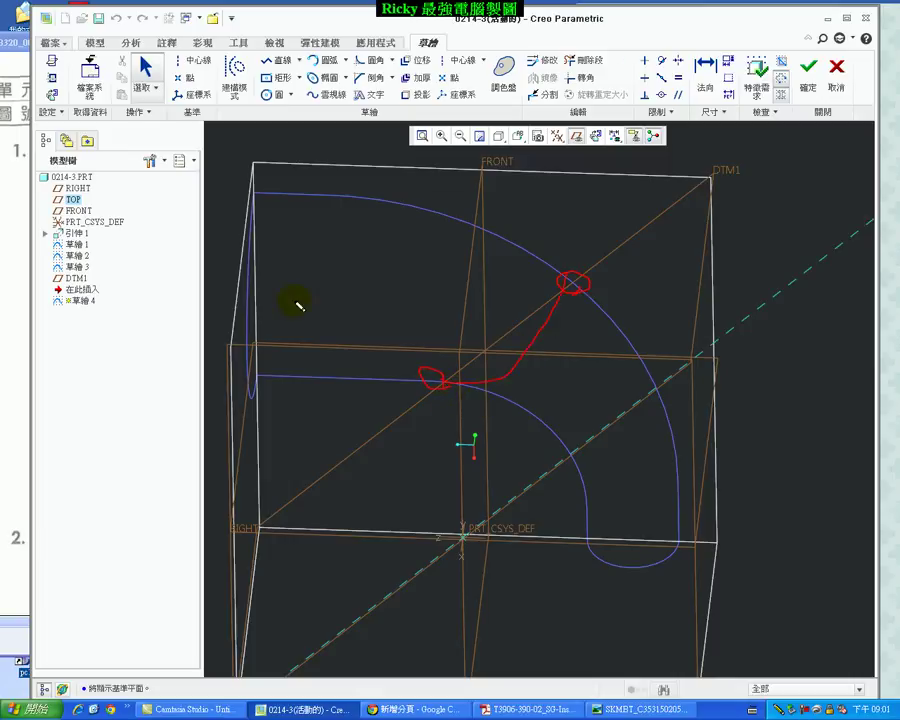
- Add both Sketch 1 guide curves as references for the DTM1 sketch, then inspect them
{"action": "left_click", "coordinate": [51, 80]}
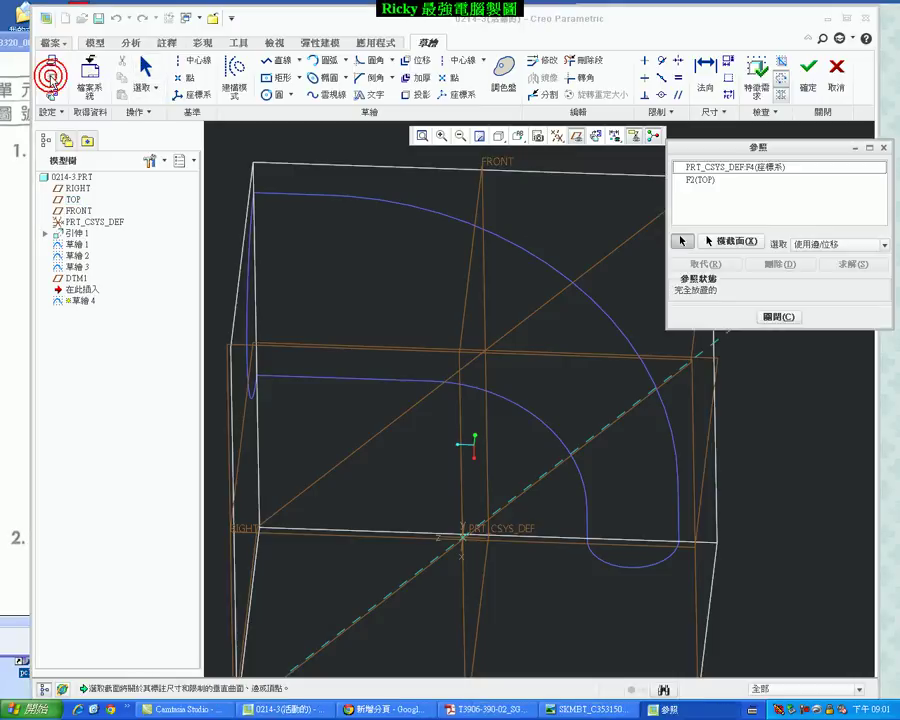
{"action": "left_click", "coordinate": [594, 306]}
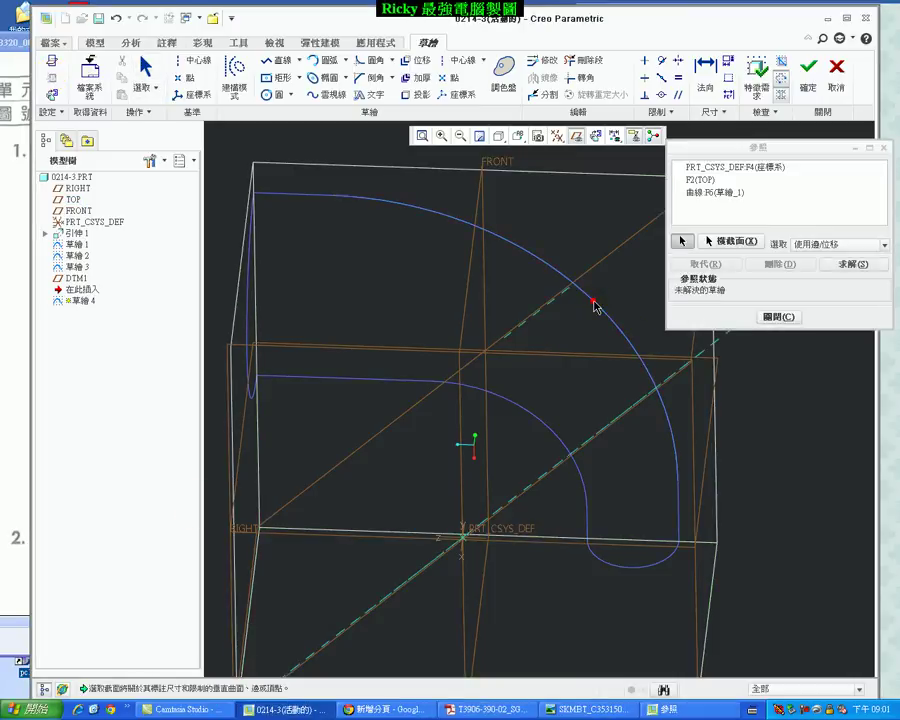
{"action": "left_click", "coordinate": [503, 400]}
{"action": "scroll", "coordinate": [578, 326], "scroll_direction": "up", "scroll_amount": 3}
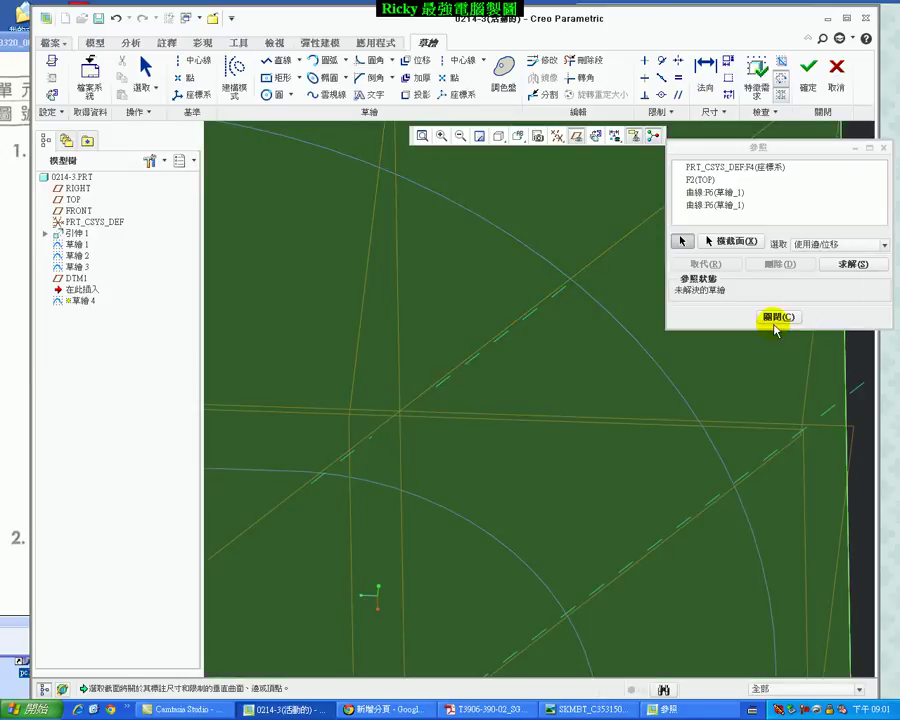
{"action": "left_click", "coordinate": [779, 317]}
{"action": "key", "text": "ctrl+d"}
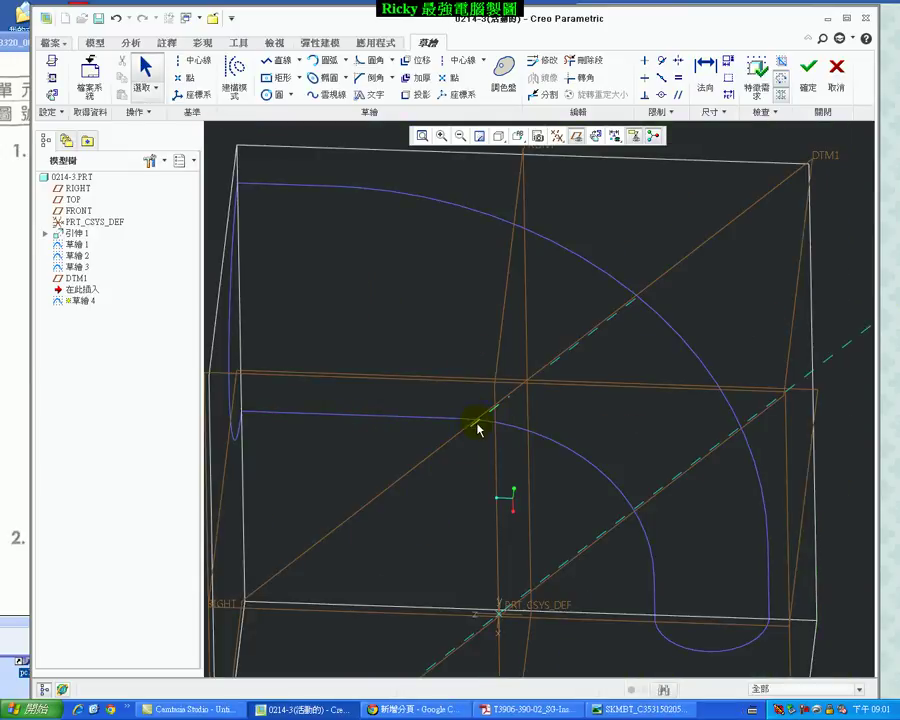
{"action": "mouse_move", "coordinate": [474, 432]}
{"action": "middle_mouse_down"}
{"action": "mouse_move", "coordinate": [617, 430]}
{"action": "mouse_move", "coordinate": [465, 393]}
{"action": "middle_mouse_up"}
{"action": "scroll", "coordinate": [464, 393], "scroll_direction": "up", "scroll_amount": 5}
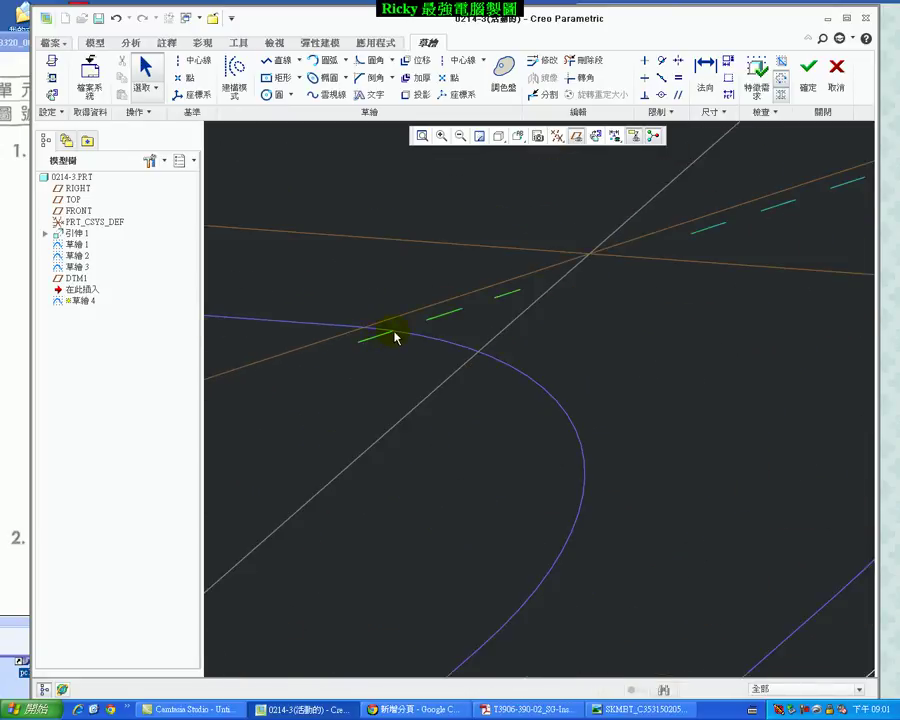
{"action": "scroll", "coordinate": [416, 356], "scroll_direction": "down", "scroll_amount": 2}
{"action": "scroll", "coordinate": [451, 383], "scroll_direction": "down", "scroll_amount": 3}
{"action": "mouse_move", "coordinate": [451, 383]}
{"action": "middle_mouse_down"}
{"action": "mouse_move", "coordinate": [510, 376]}
{"action": "mouse_move", "coordinate": [499, 391]}
{"action": "middle_mouse_up"}
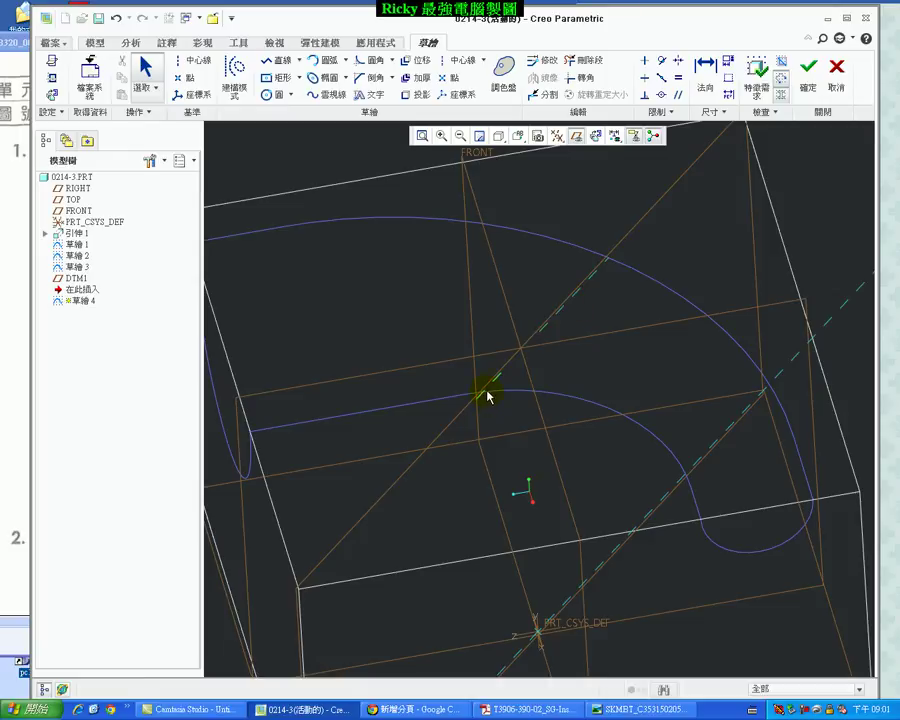
- Cancel and discard the empty Sketch 4, leaving DTM1 as the last feature
{"action": "left_click", "coordinate": [837, 82]}
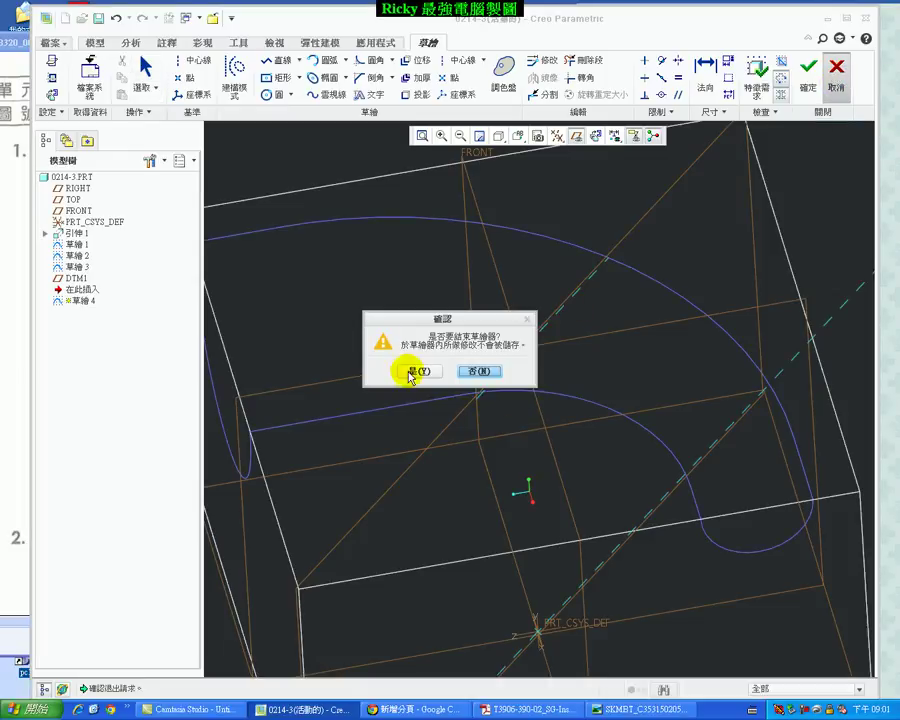
{"action": "left_click", "coordinate": [412, 372]}
{"action": "middle_click_drag", "start_coordinate": [467, 423], "coordinate": [438, 436]}
{"action": "scroll", "coordinate": [546, 358], "scroll_direction": "up", "scroll_amount": 3}
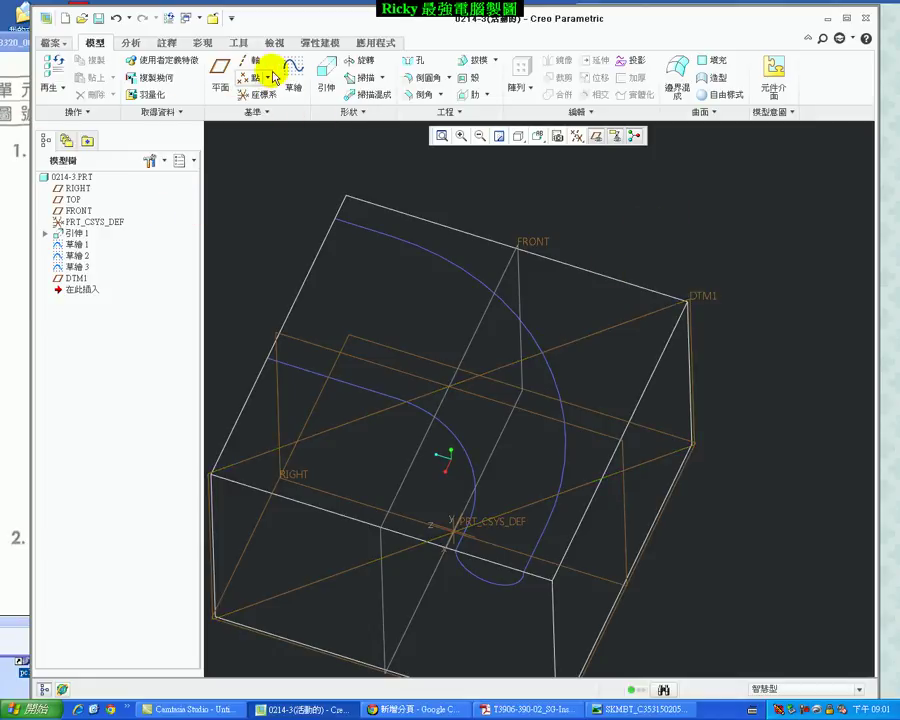
- Create Curve 1 through two opposite top corners of the block, then hide datum planes
{"action": "left_click", "coordinate": [255, 112]}
{"action": "left_click", "coordinate": [240, 131]}
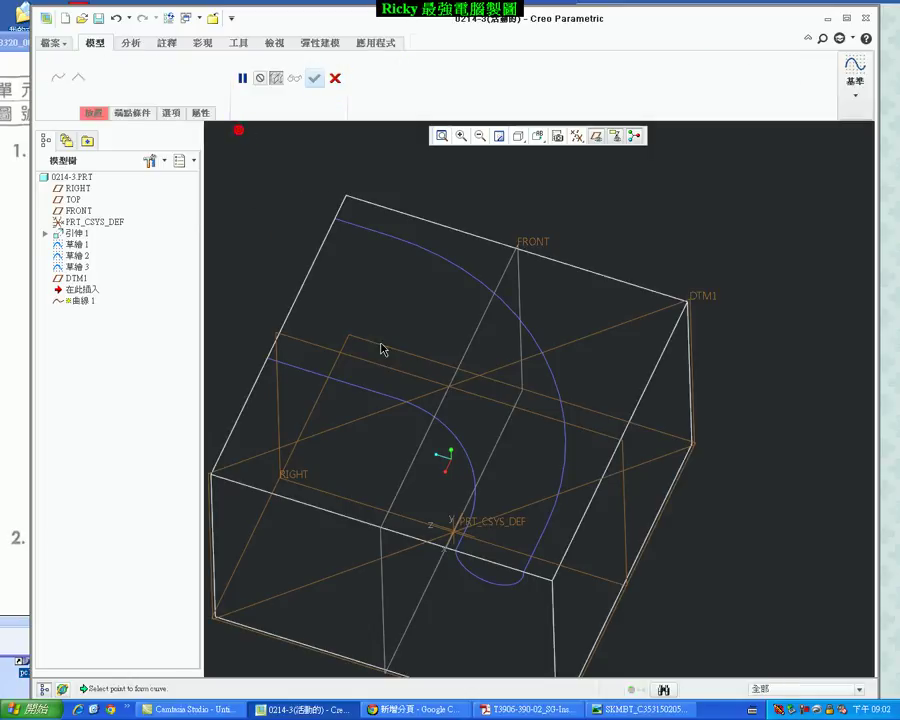
{"action": "scroll", "coordinate": [694, 311], "scroll_direction": "down", "scroll_amount": 2}
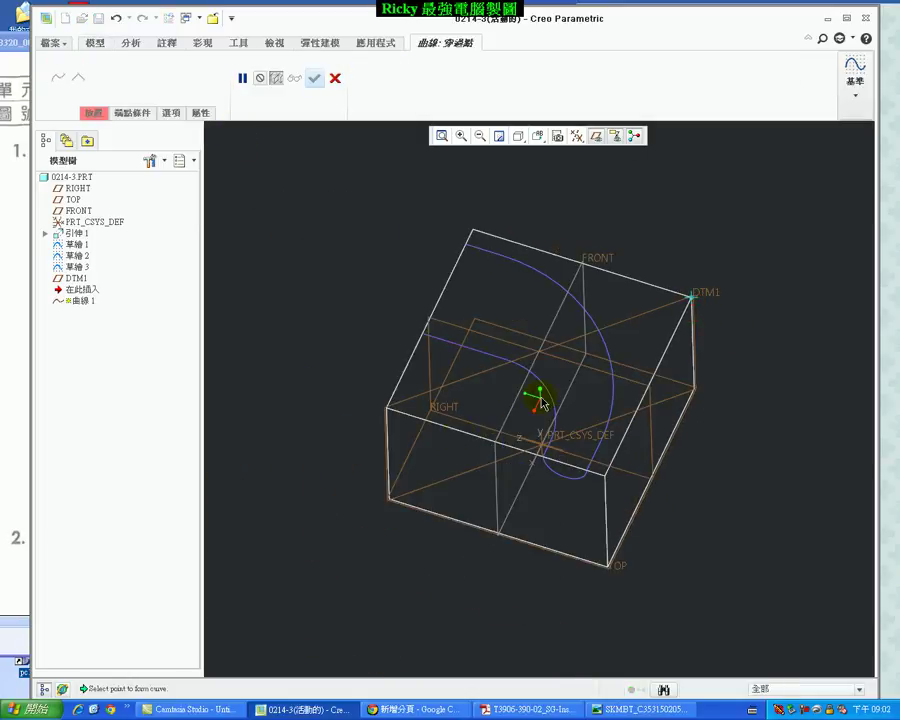
{"action": "left_click", "coordinate": [388, 410]}
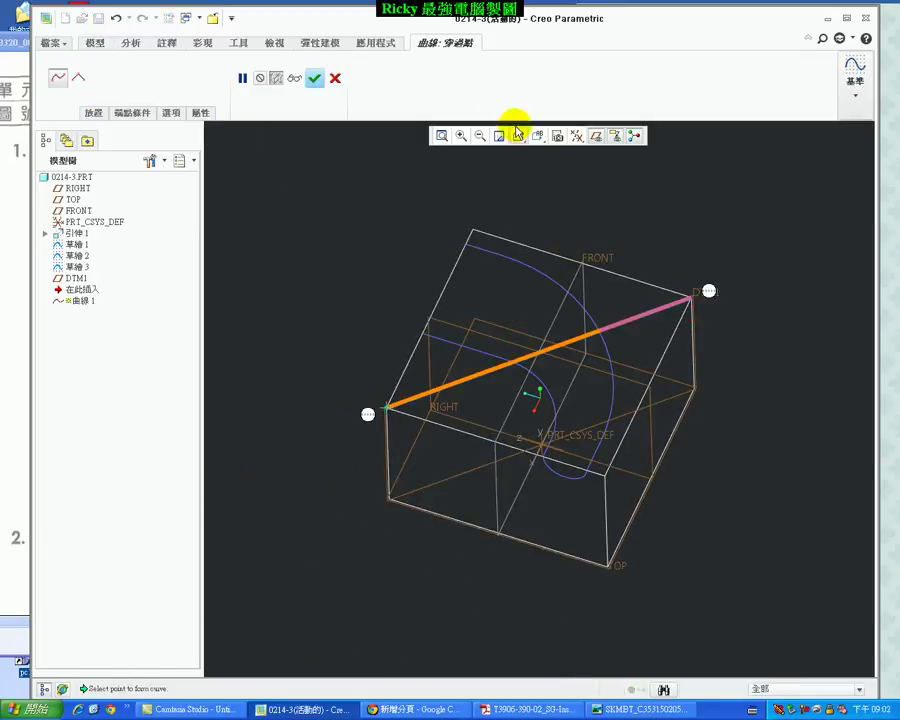
{"action": "left_click", "coordinate": [315, 79]}
{"action": "scroll", "coordinate": [647, 268], "scroll_direction": "up", "scroll_amount": 2}
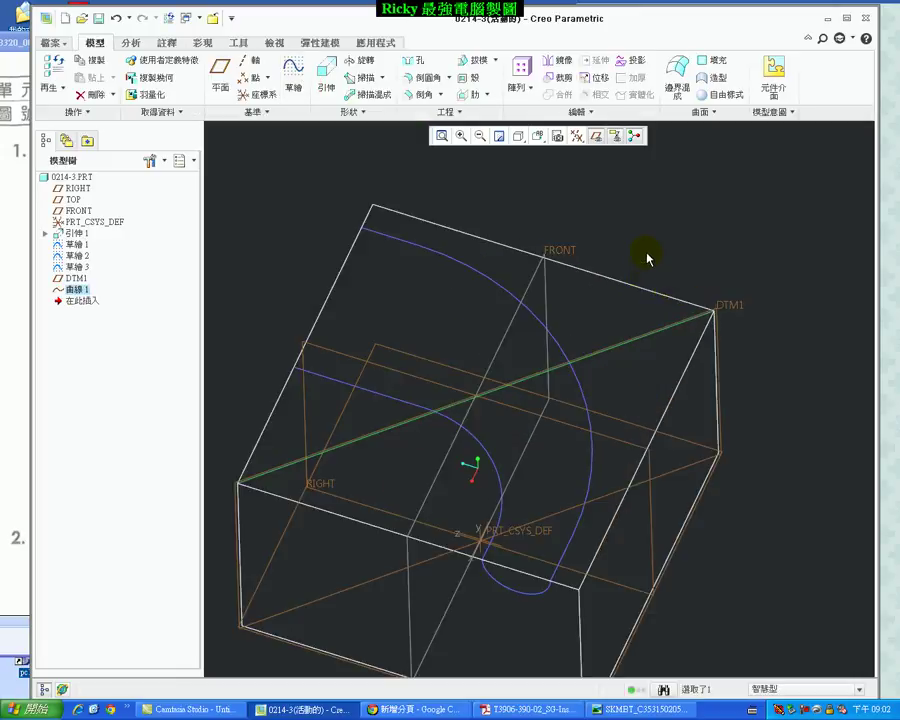
{"action": "left_click", "coordinate": [595, 137]}
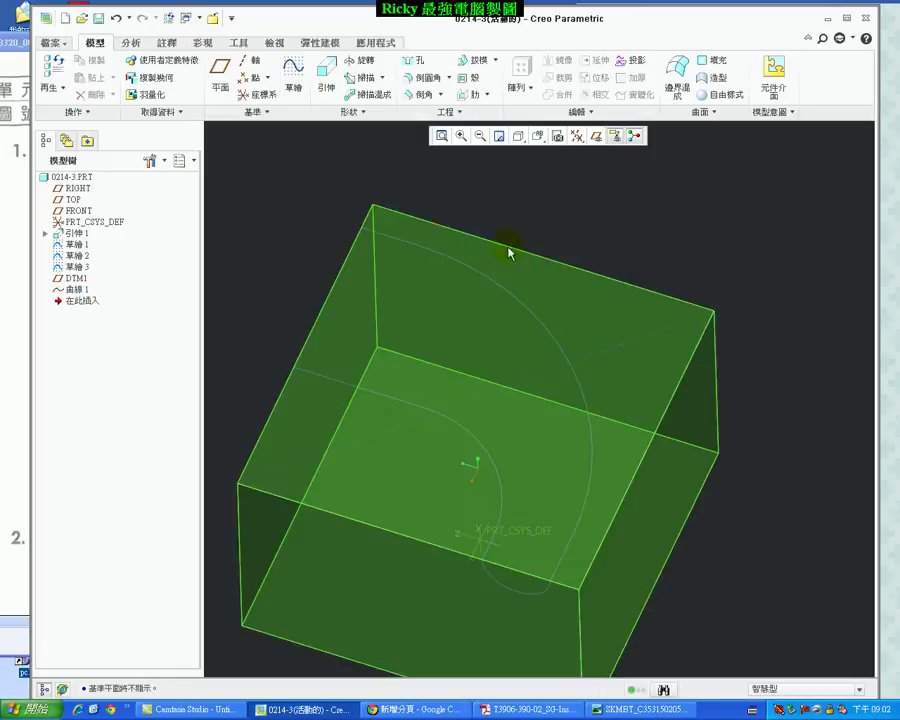
- Create PNT0 on the inner curve and PNT1 on the outer curve, each at the diagonal crossing
{"action": "left_click", "coordinate": [251, 80]}
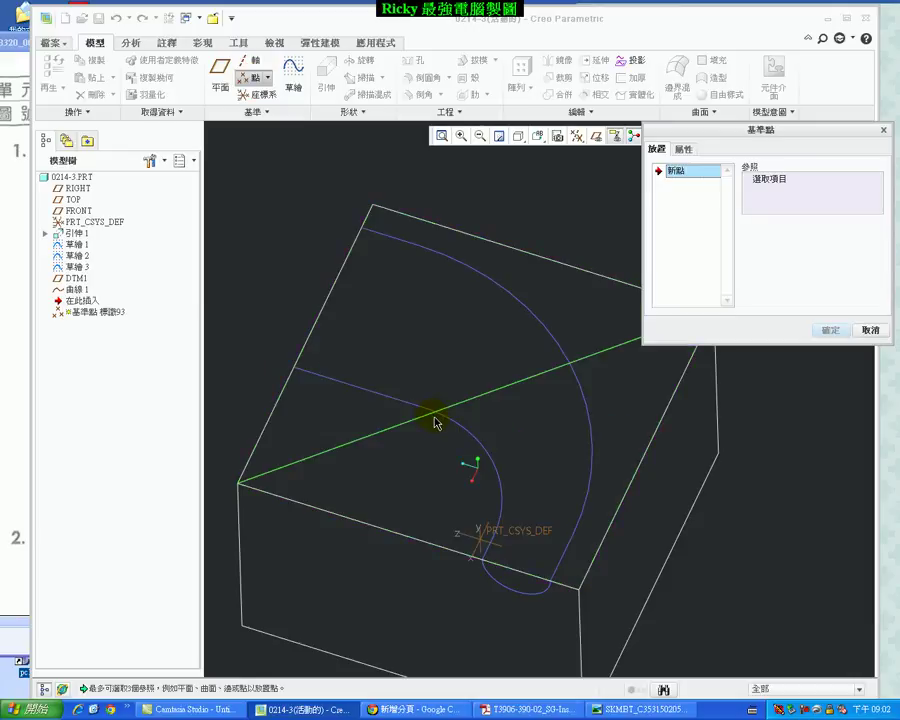
{"action": "left_click", "coordinate": [452, 422]}
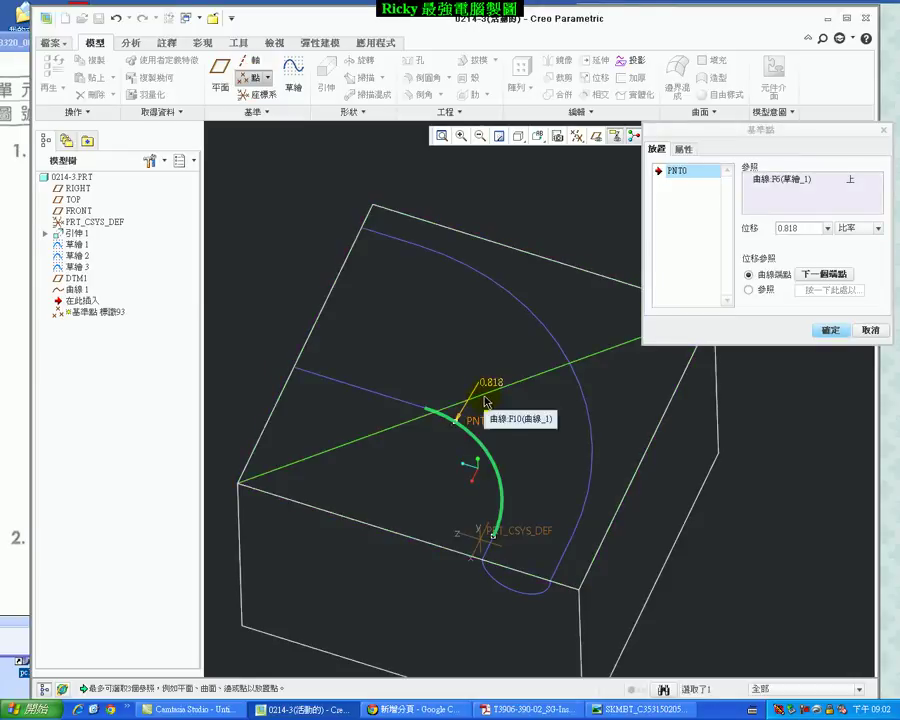
{"action": "left_click", "coordinate": [484, 400], "text": "ctrl"}
{"action": "scroll", "coordinate": [470, 432], "scroll_direction": "up", "scroll_amount": 5}
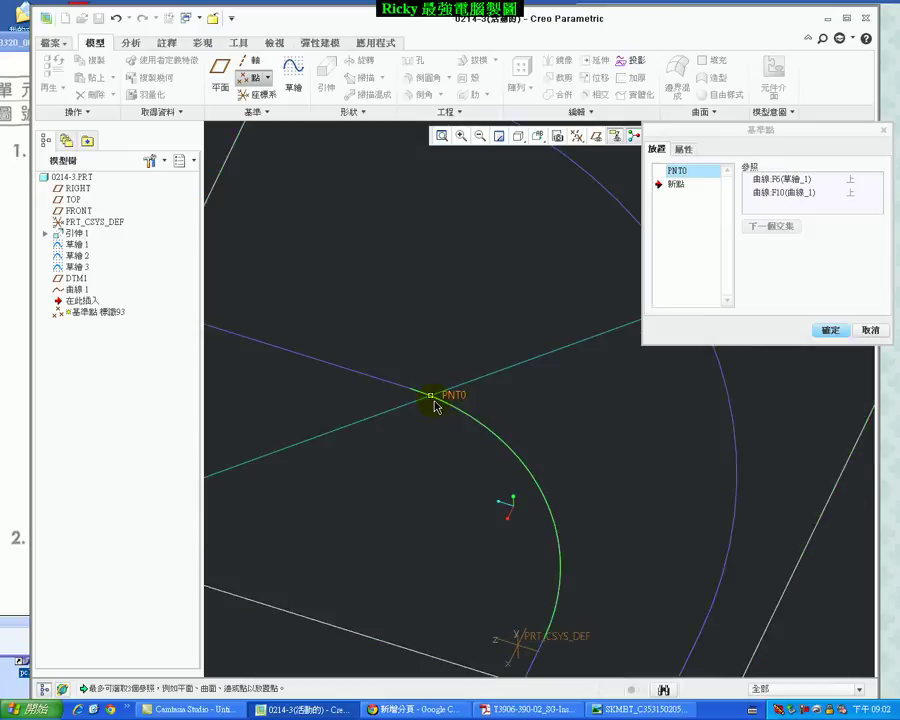
{"action": "scroll", "coordinate": [436, 407], "scroll_direction": "down", "scroll_amount": 5}
{"action": "left_click", "coordinate": [672, 184]}
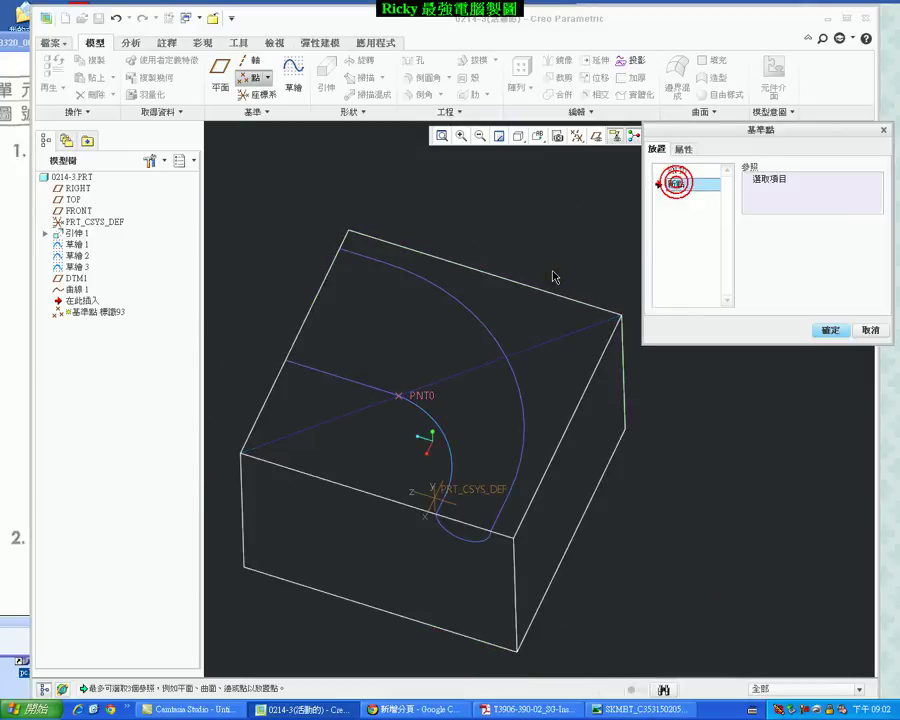
{"action": "scroll", "coordinate": [563, 276], "scroll_direction": "up", "scroll_amount": 2}
{"action": "left_click", "coordinate": [505, 396]}
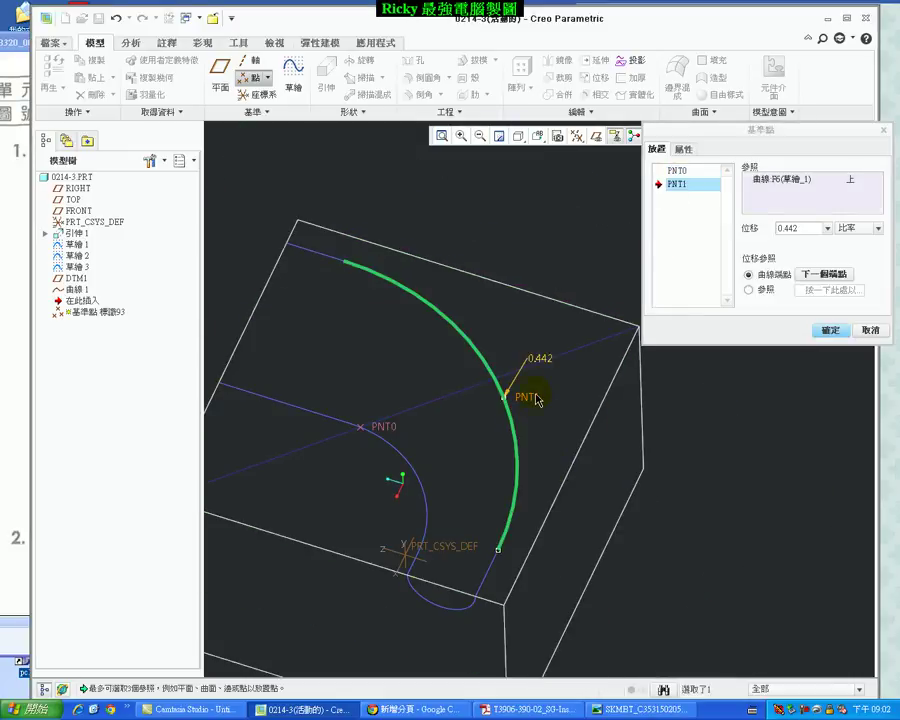
{"action": "left_click", "coordinate": [518, 370], "text": "ctrl"}
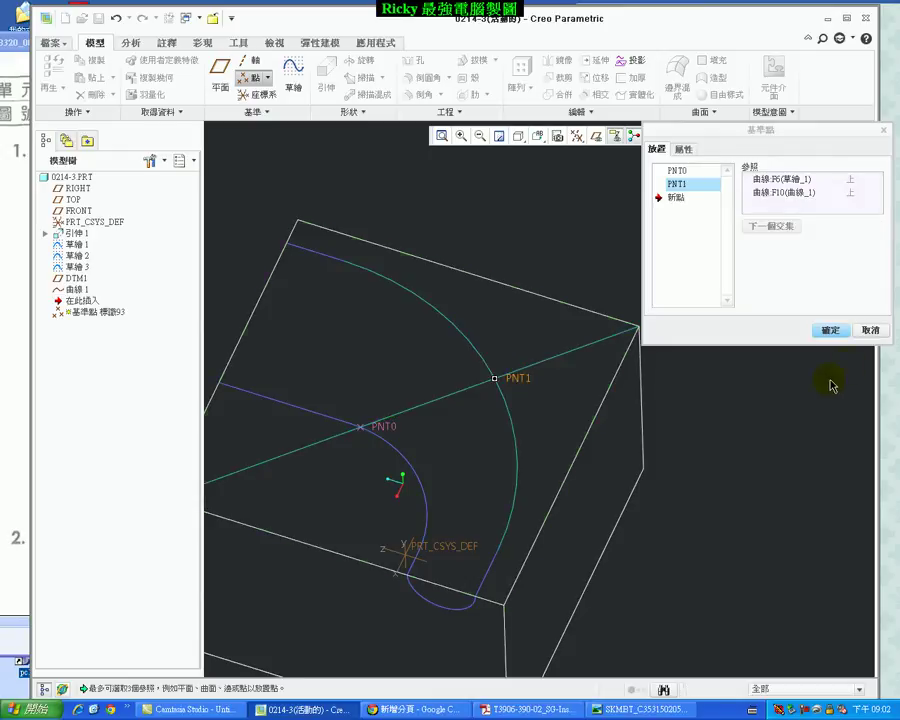
{"action": "left_click", "coordinate": [842, 331]}
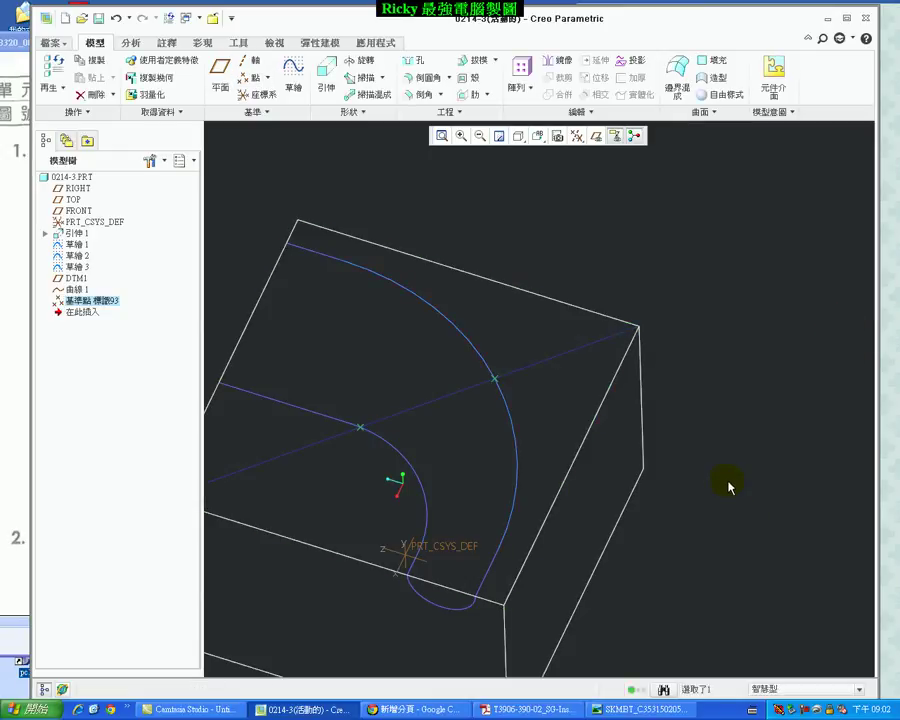
- Show datum planes again and start a sketch on DTM1 referenced to TOP
{"action": "mouse_move", "coordinate": [704, 467]}
{"action": "middle_mouse_down"}
{"action": "mouse_move", "coordinate": [695, 436]}
{"action": "mouse_move", "coordinate": [703, 453]}
{"action": "mouse_move", "coordinate": [593, 352]}
{"action": "middle_mouse_up"}
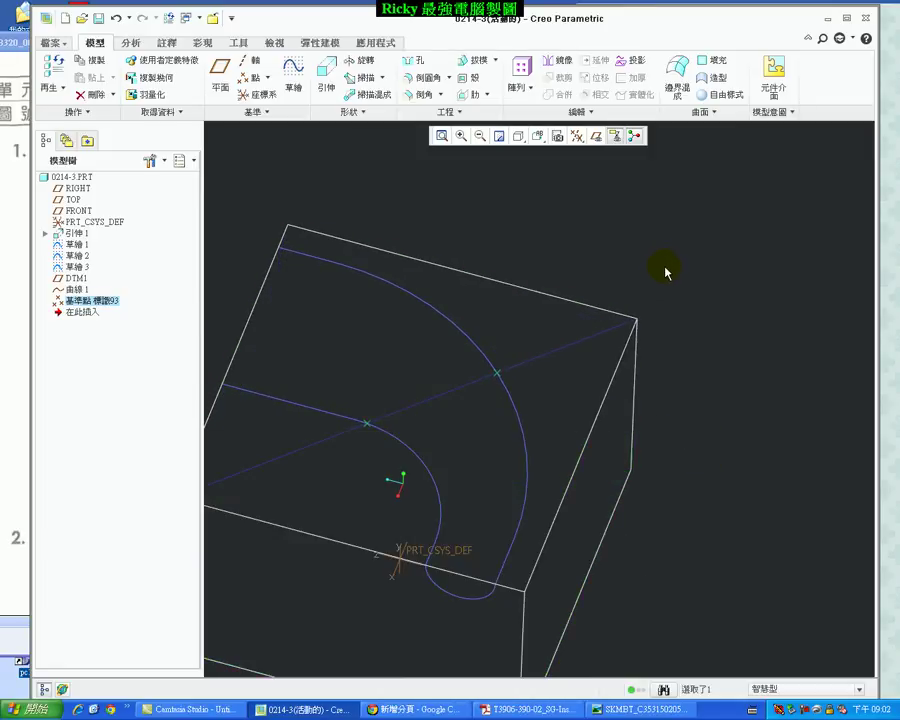
{"action": "left_click", "coordinate": [665, 266]}
{"action": "left_click", "coordinate": [597, 137]}
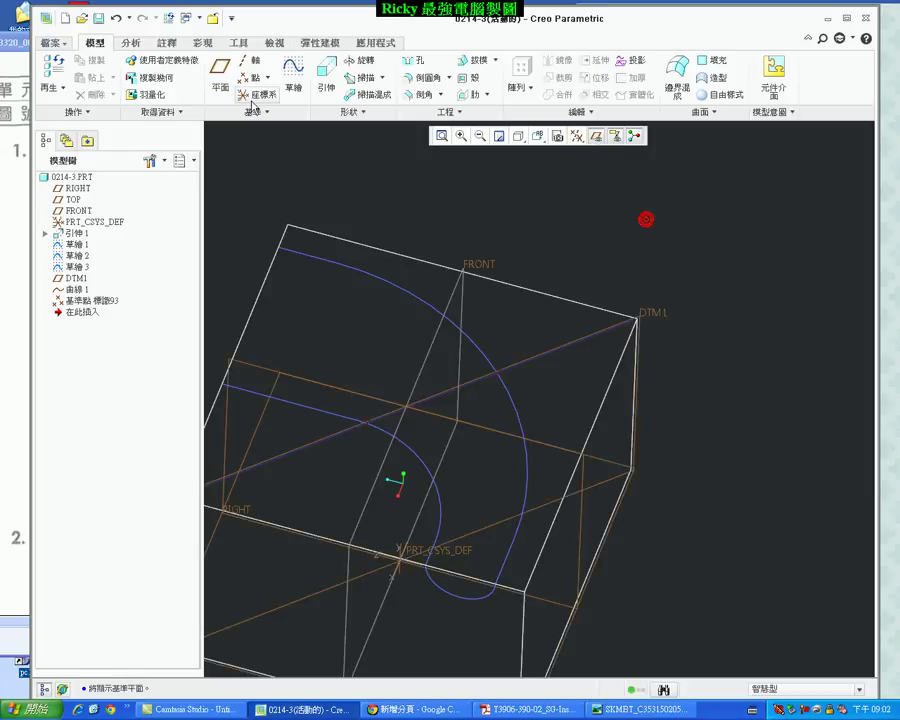
{"action": "left_click", "coordinate": [293, 72]}
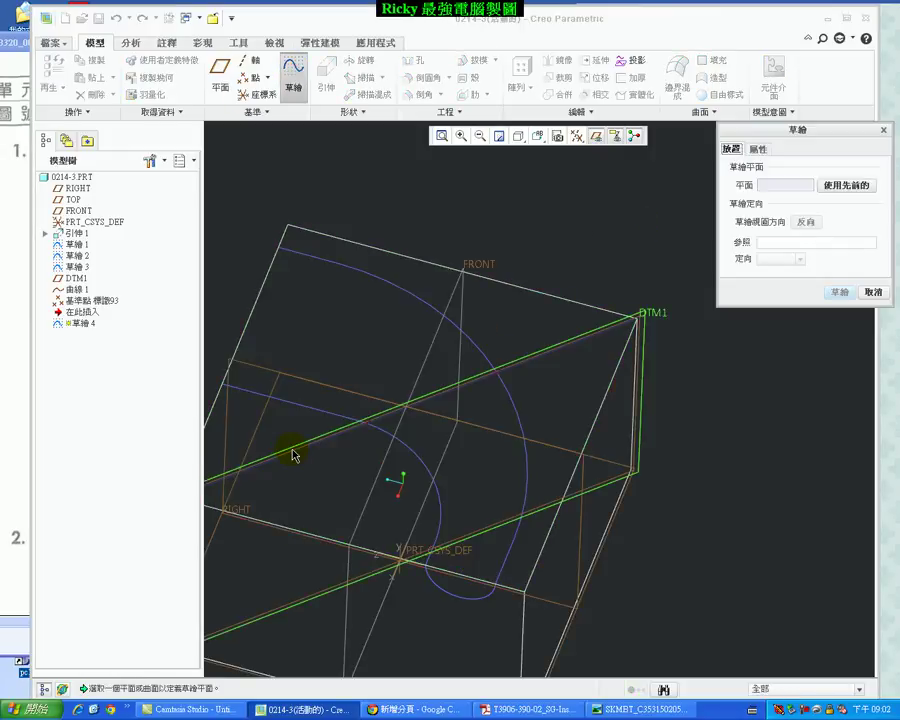
{"action": "left_click", "coordinate": [293, 455]}
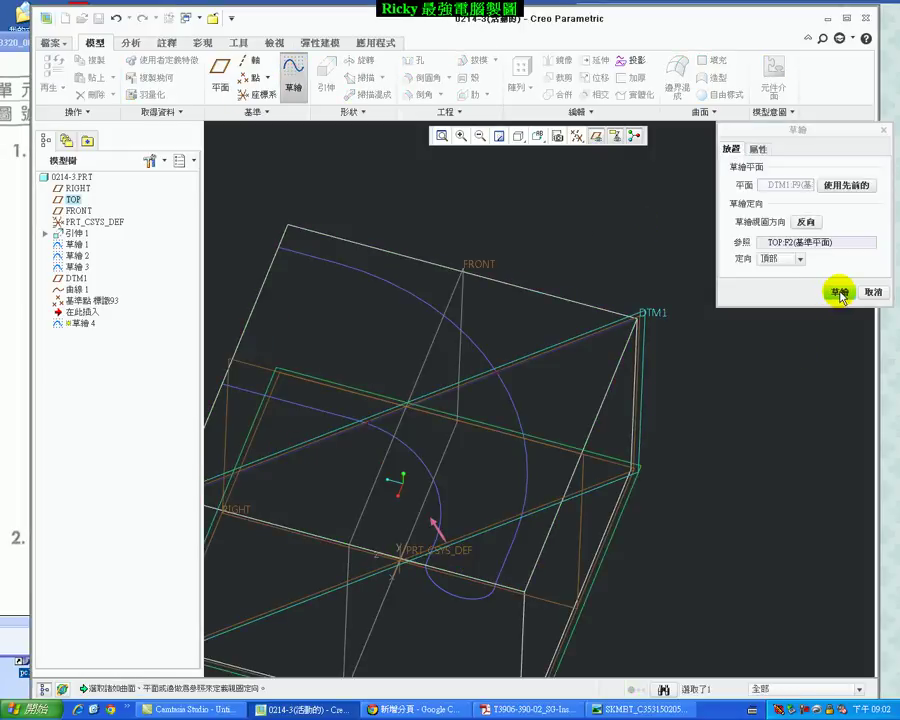
{"action": "left_click", "coordinate": [840, 292]}
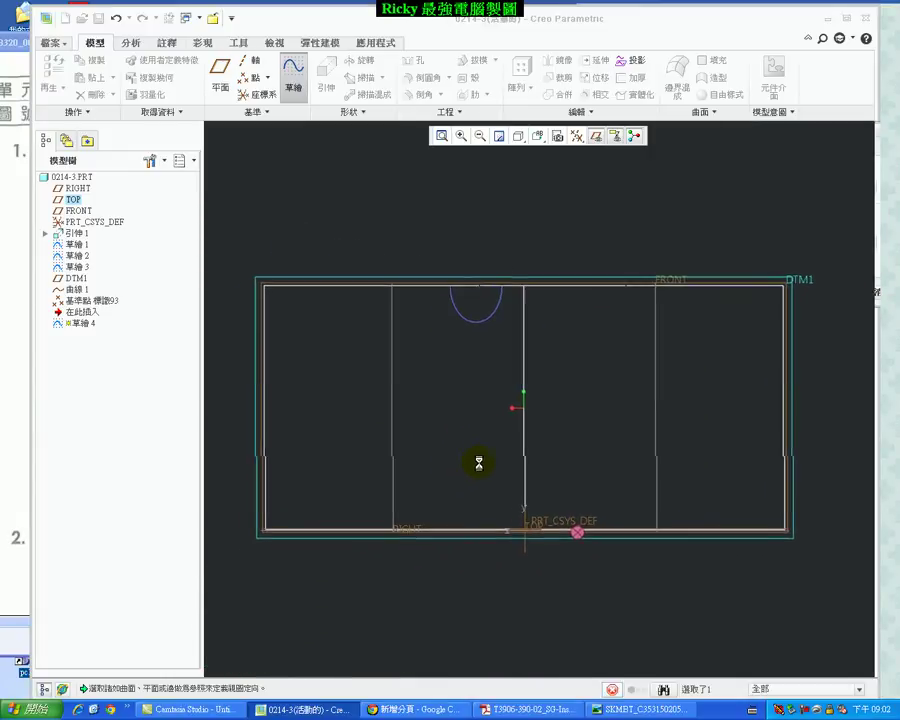
- Hide datum planes and add PNT0 and PNT1 as sketch references
{"action": "left_click", "coordinate": [576, 136]}
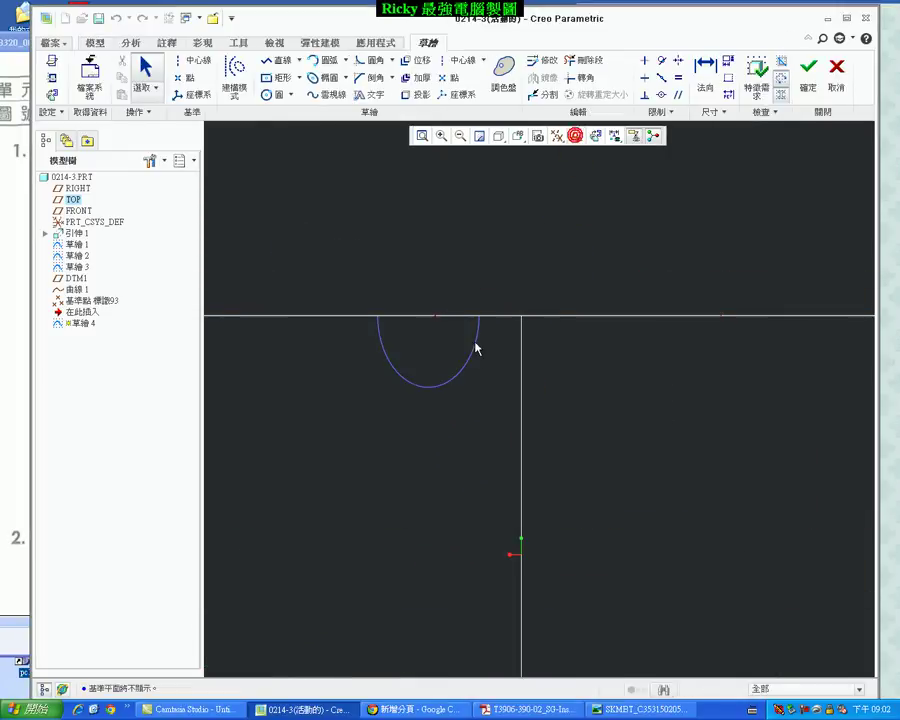
{"action": "middle_click_drag", "start_coordinate": [484, 334], "coordinate": [613, 307]}
{"action": "scroll", "coordinate": [520, 325], "scroll_direction": "up", "scroll_amount": 2}
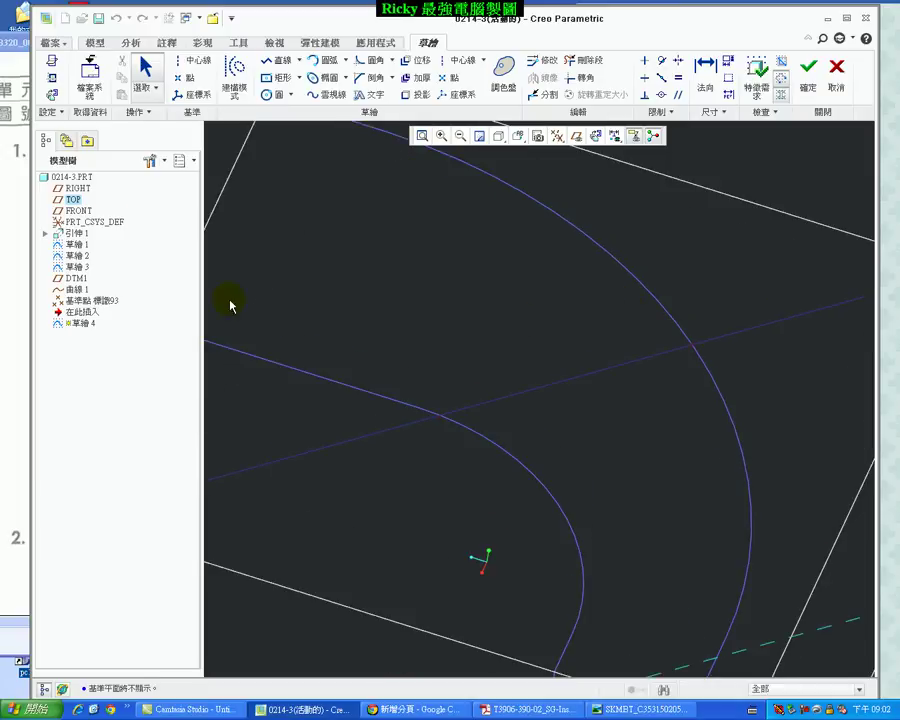
{"action": "left_click", "coordinate": [52, 77]}
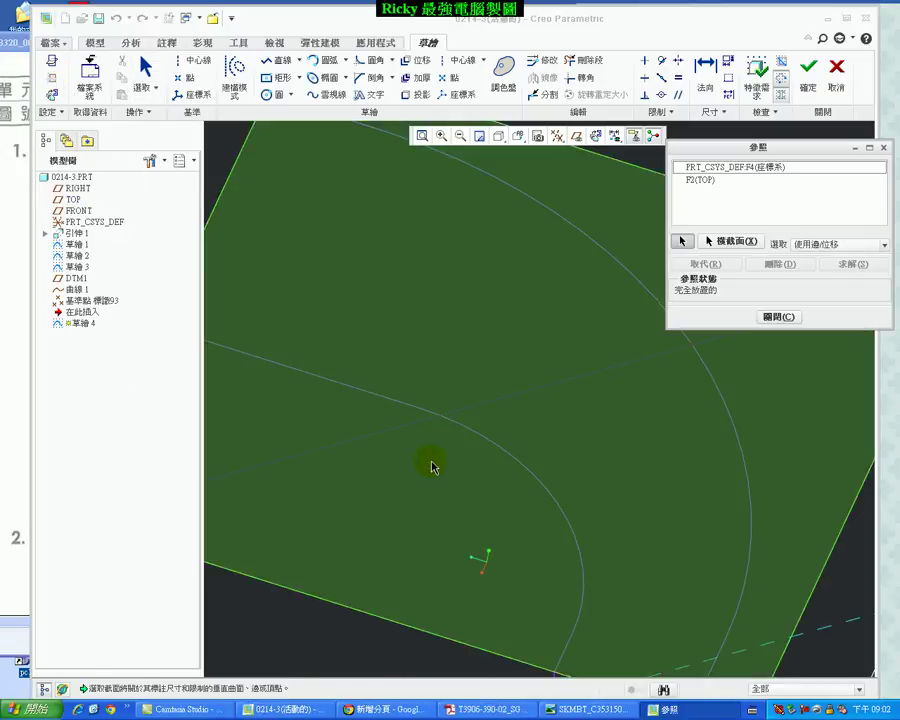
{"action": "left_click", "coordinate": [438, 418]}
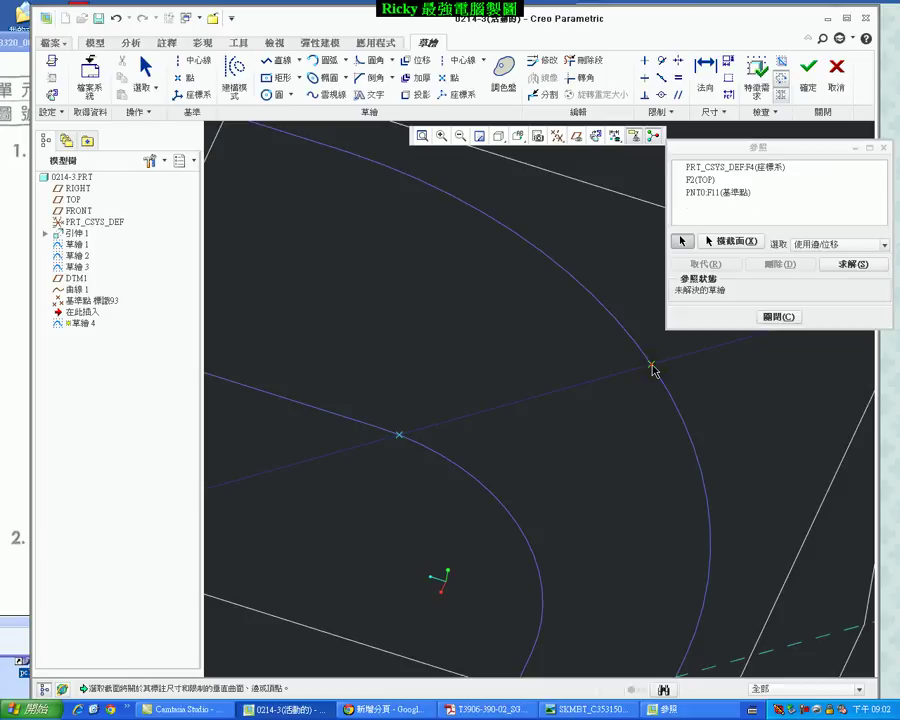
{"action": "left_click", "coordinate": [652, 370]}
{"action": "left_click", "coordinate": [780, 317]}
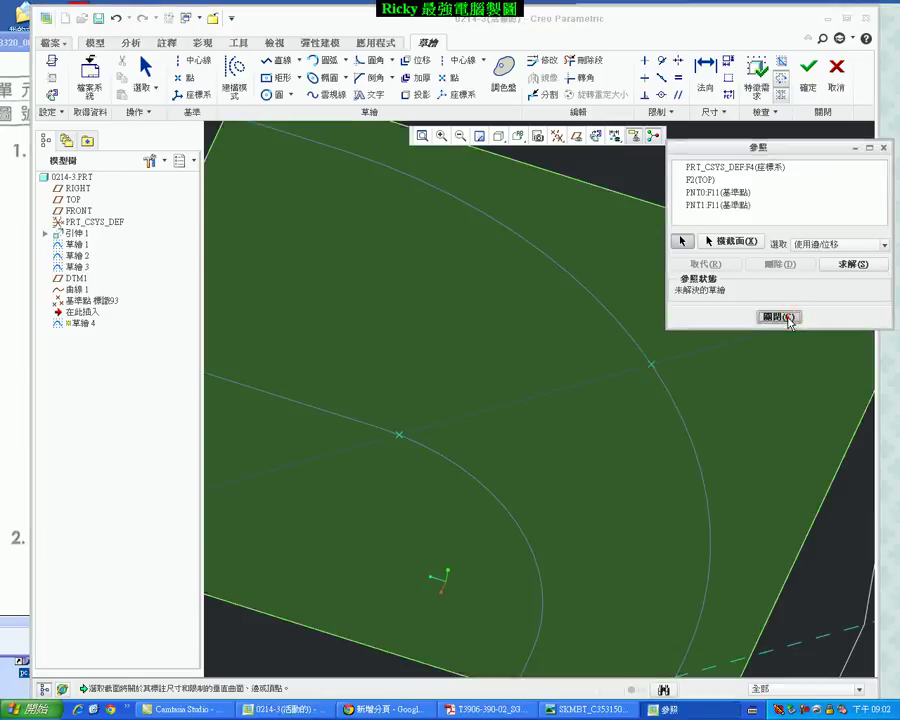
- Draw an axis-ends ellipse from PNT0 to PNT1 with its width set to 10
{"action": "left_click", "coordinate": [345, 78]}
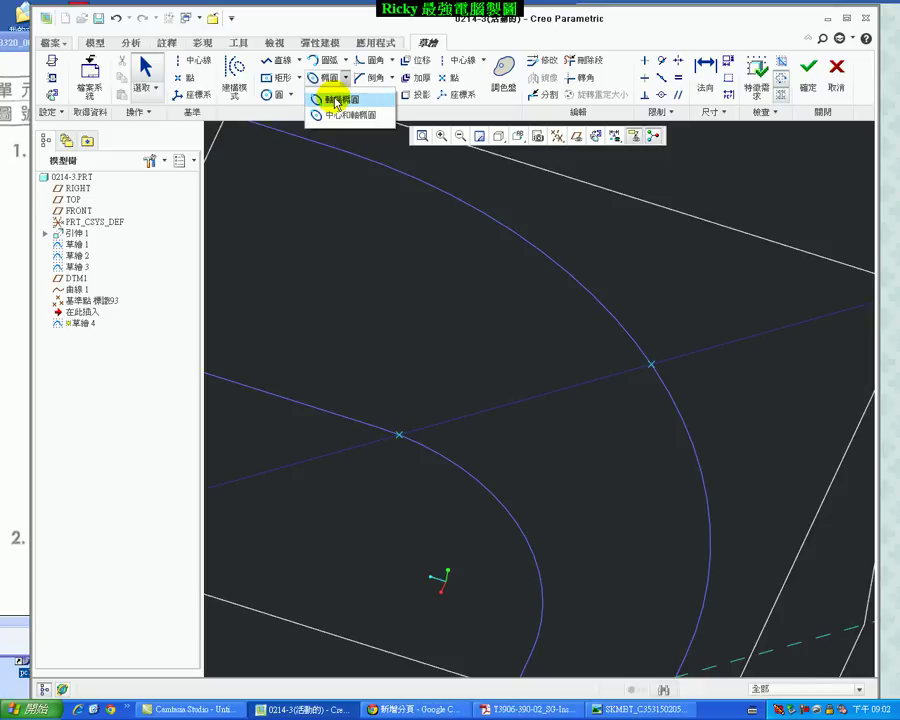
{"action": "left_click", "coordinate": [337, 101]}
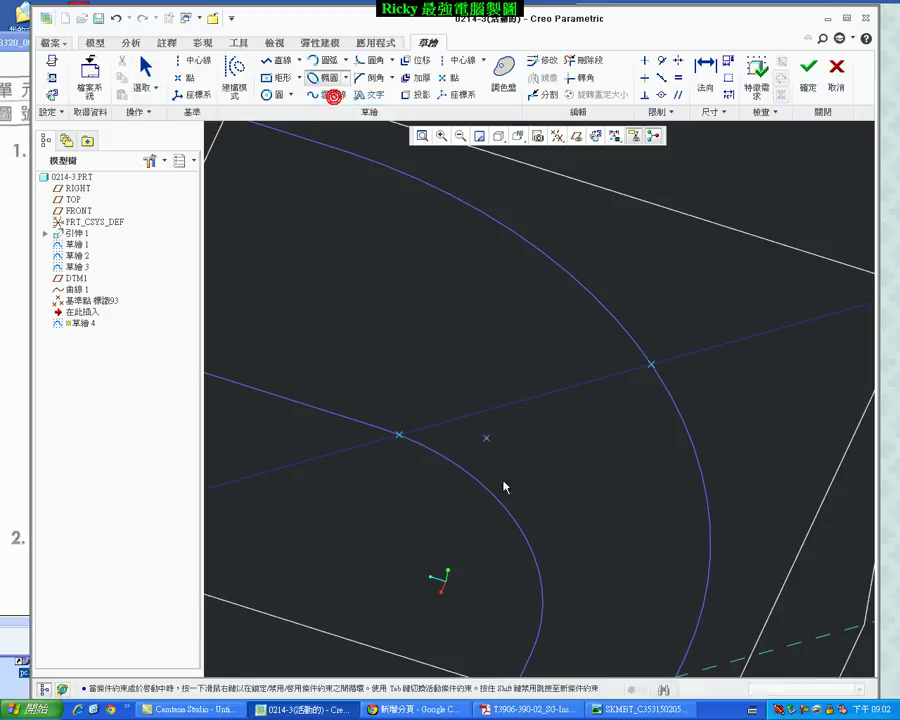
{"action": "left_click", "coordinate": [651, 366]}
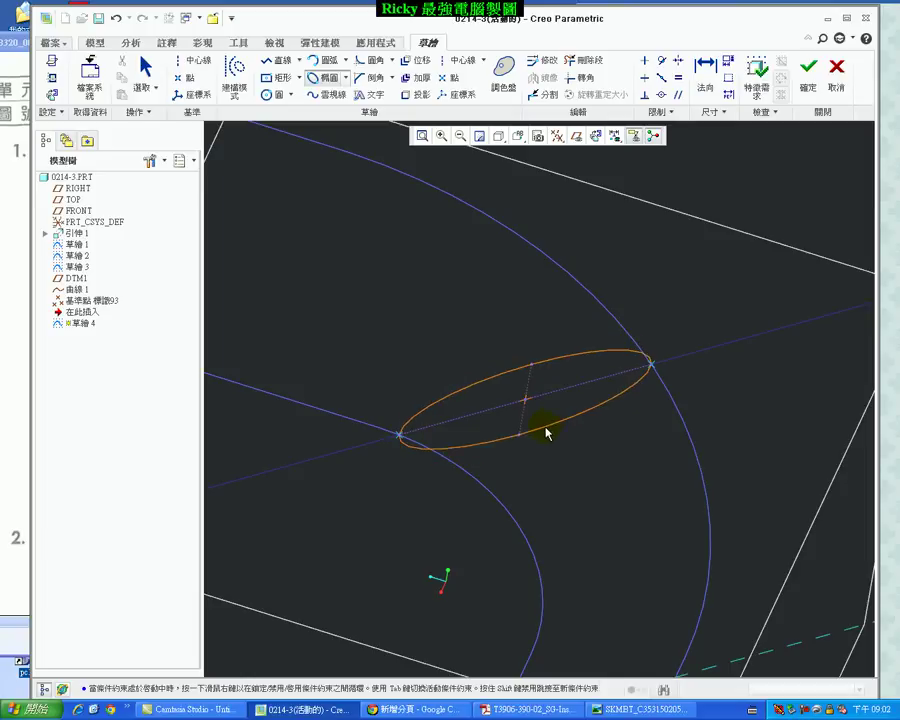
{"action": "left_click", "coordinate": [619, 431]}
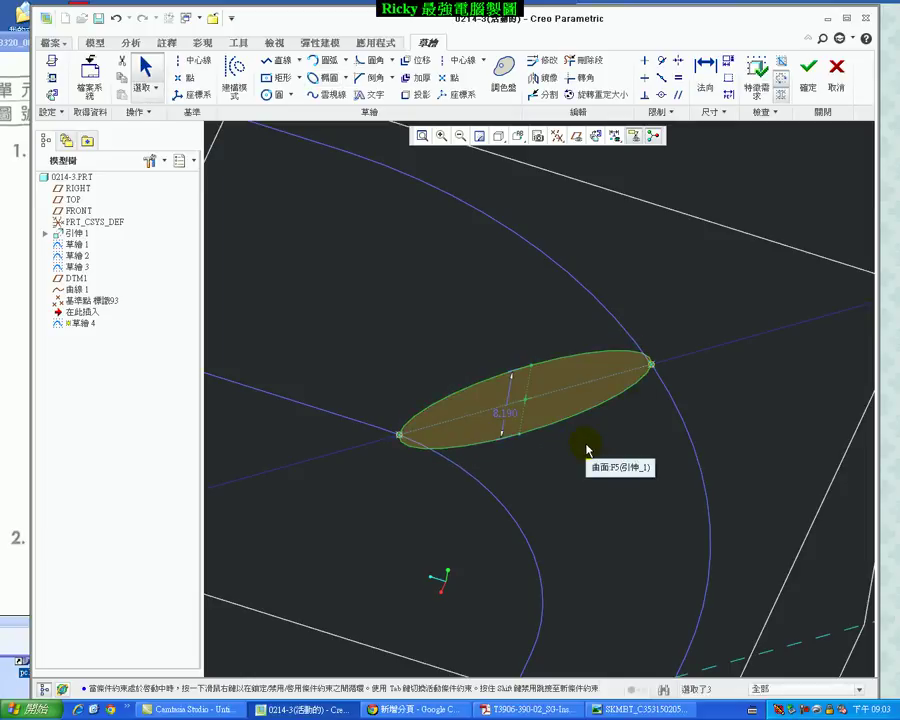
{"action": "left_click", "coordinate": [514, 417]}
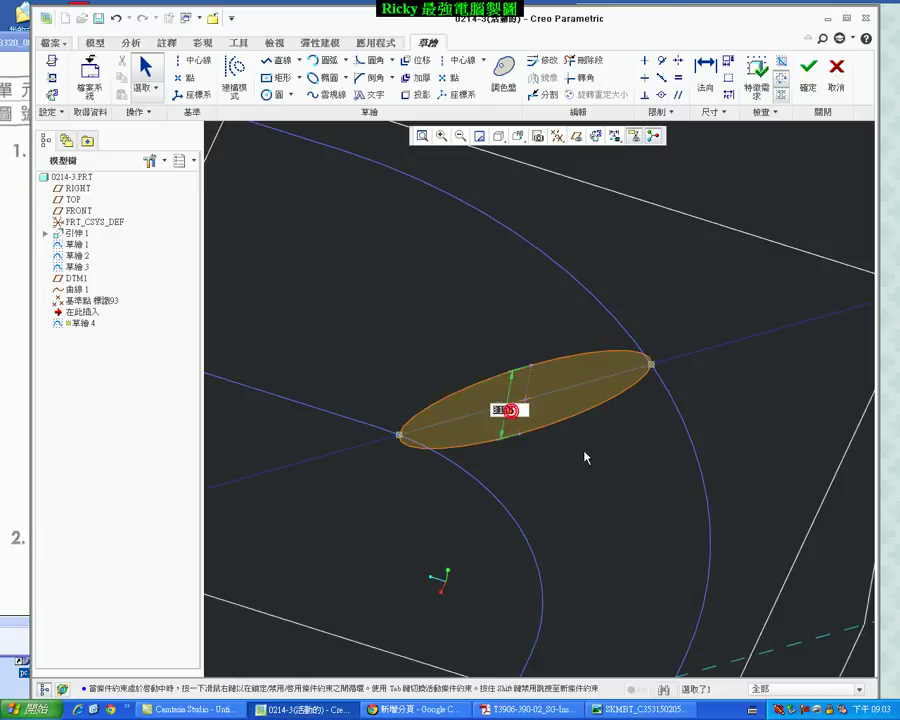
{"action": "key", "text": "Return"}
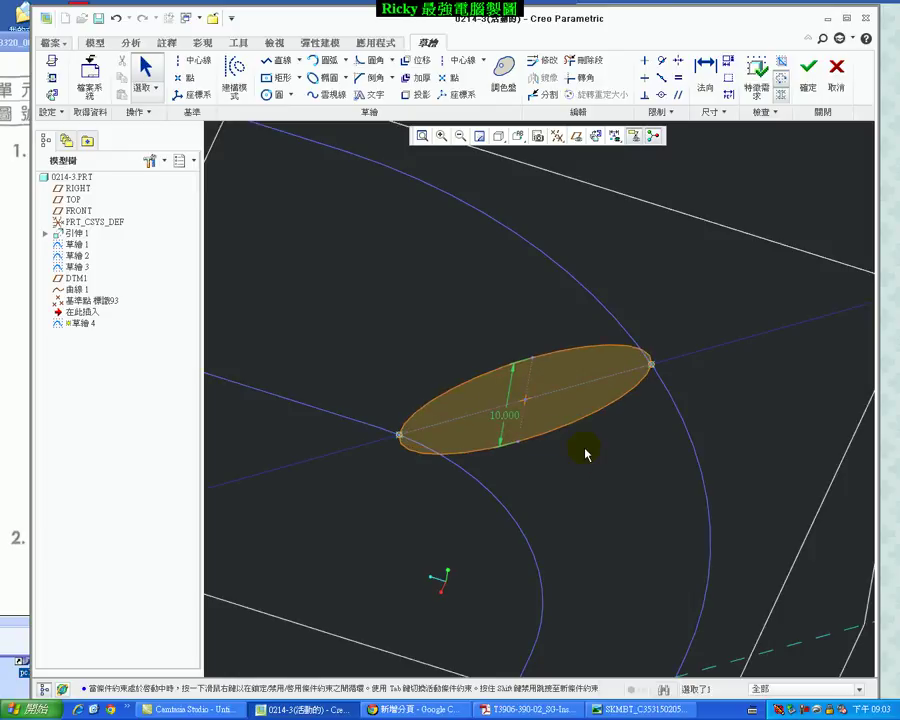
- Try 20 for the ellipse dimension, then set it back to 10
{"action": "middle_click_drag", "start_coordinate": [610, 452], "coordinate": [566, 404]}
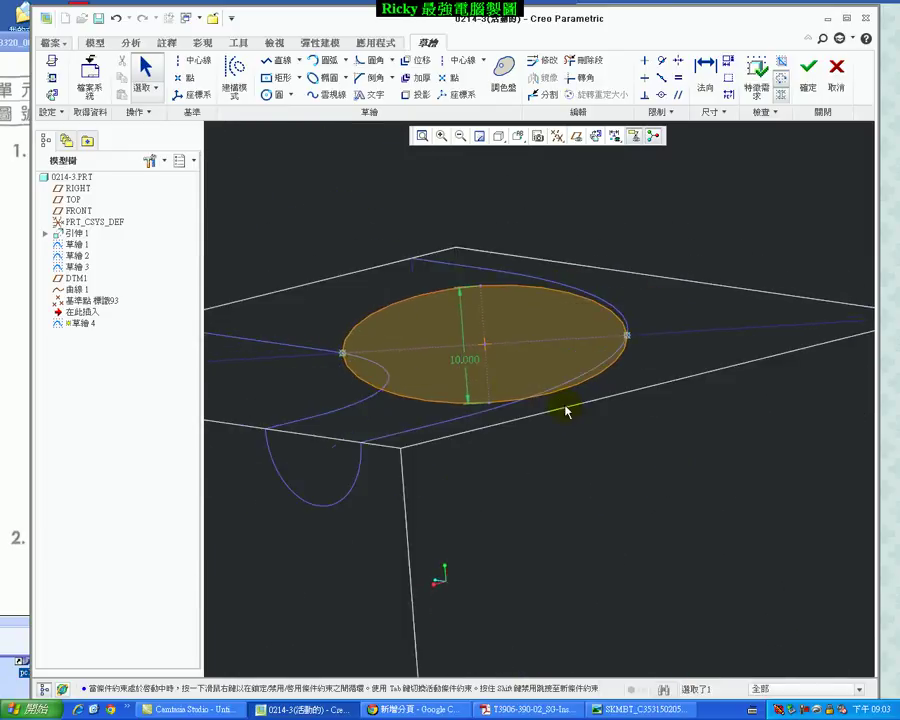
{"action": "double_click", "coordinate": [458, 358]}
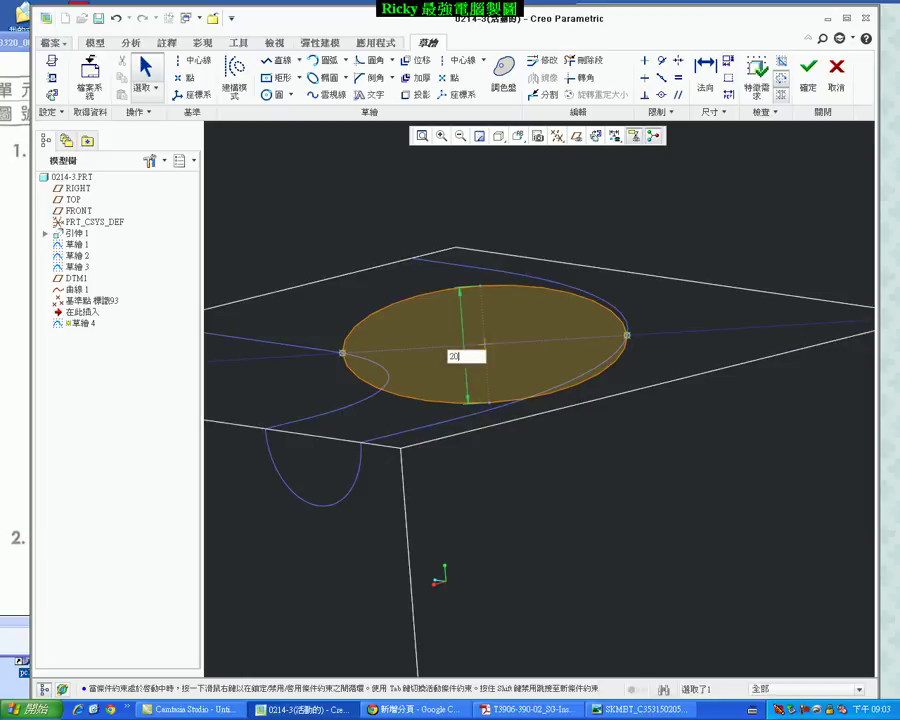
{"action": "key", "text": "Return"}
{"action": "mouse_move", "coordinate": [458, 382]}
{"action": "middle_mouse_down"}
{"action": "mouse_move", "coordinate": [626, 512]}
{"action": "mouse_move", "coordinate": [540, 452]}
{"action": "middle_mouse_up"}
{"action": "double_click", "coordinate": [468, 386]}
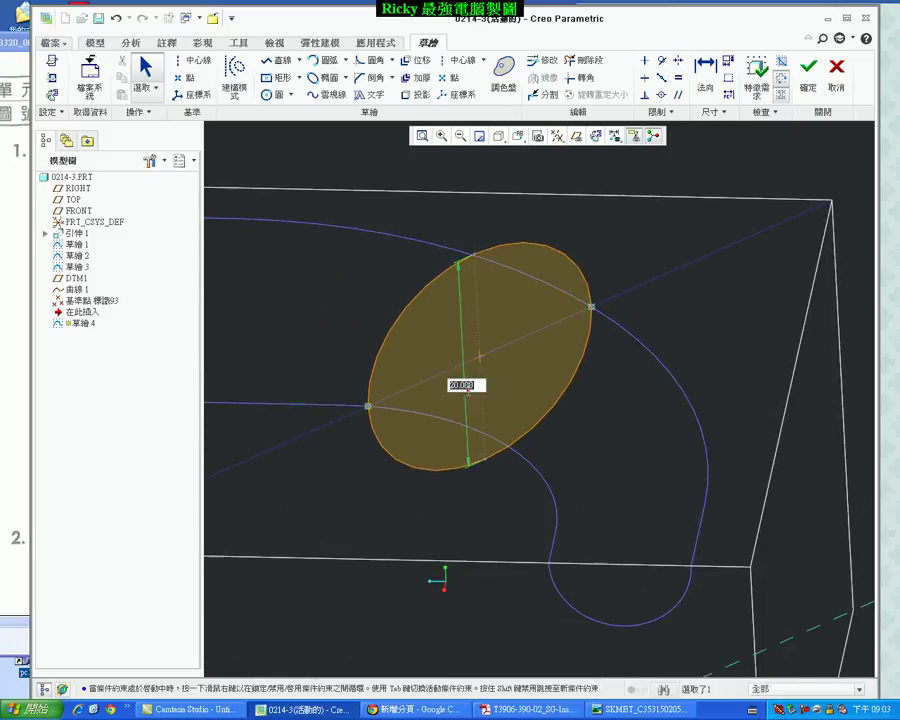
{"action": "type", "text": "10"}
{"action": "key", "text": "Return"}
{"action": "scroll", "coordinate": [544, 344], "scroll_direction": "up", "scroll_amount": 1}
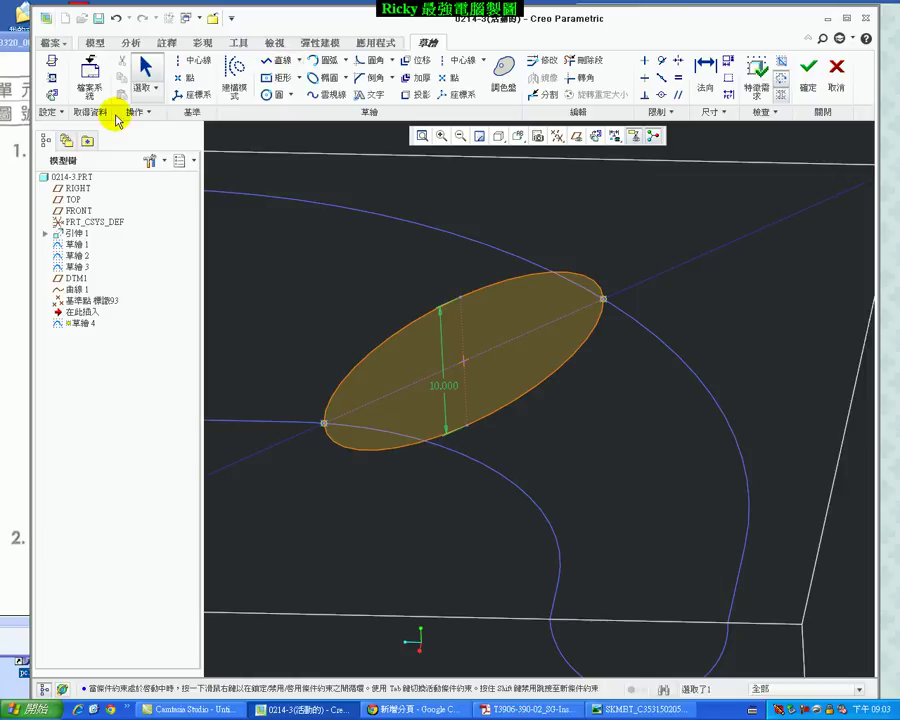
- Add Curve 1 as a sketch reference
{"action": "left_click", "coordinate": [56, 77]}
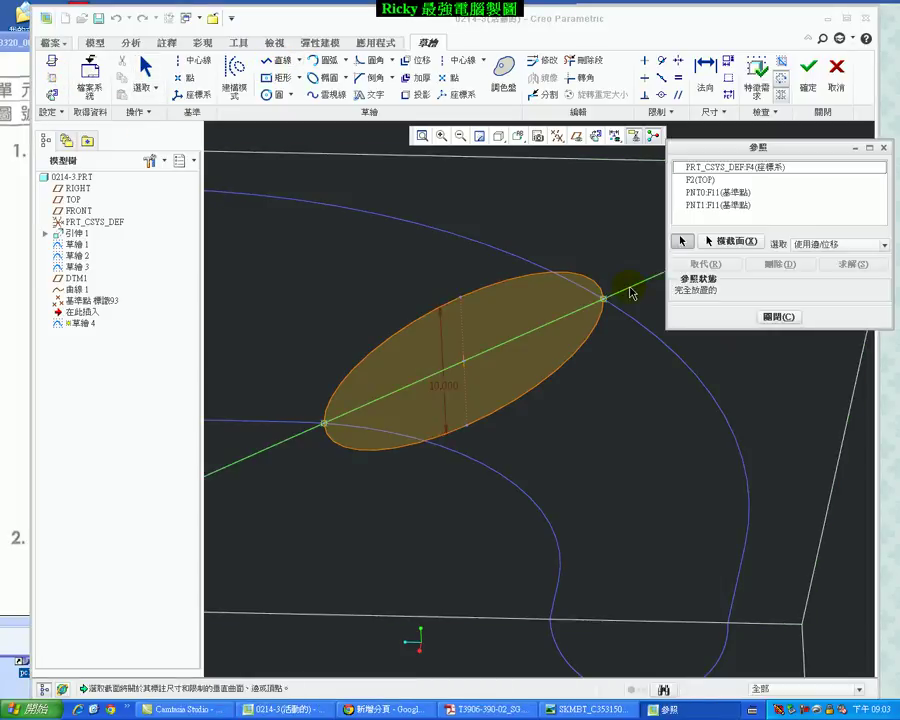
{"action": "left_click", "coordinate": [631, 292]}
{"action": "left_click", "coordinate": [784, 318]}
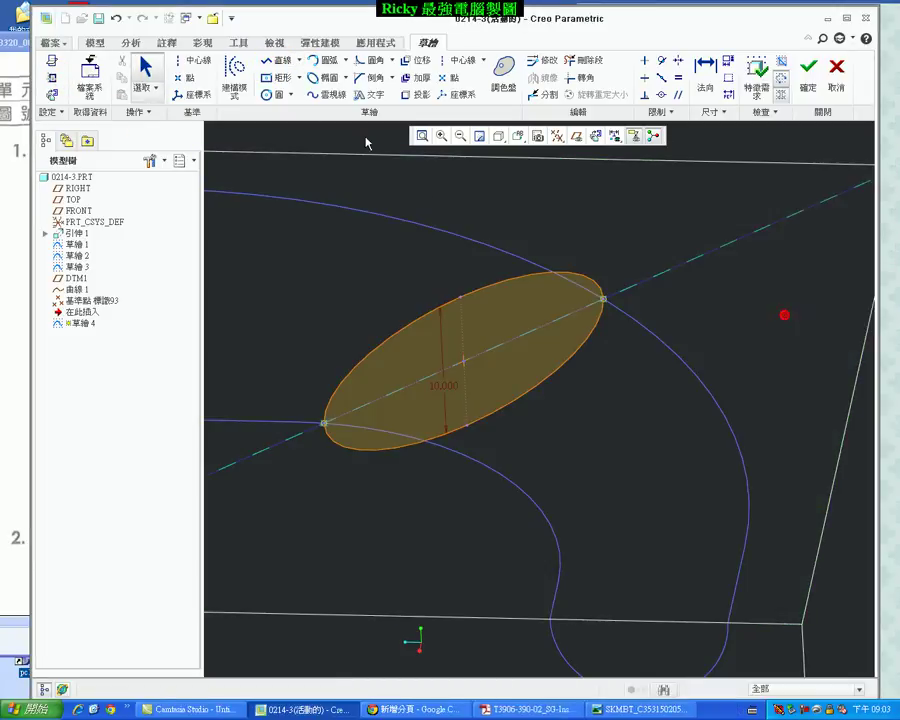
- Delete the ellipse's upper half, leaving a half-ellipse arc dimensioned 20
{"action": "left_click", "coordinate": [583, 60]}
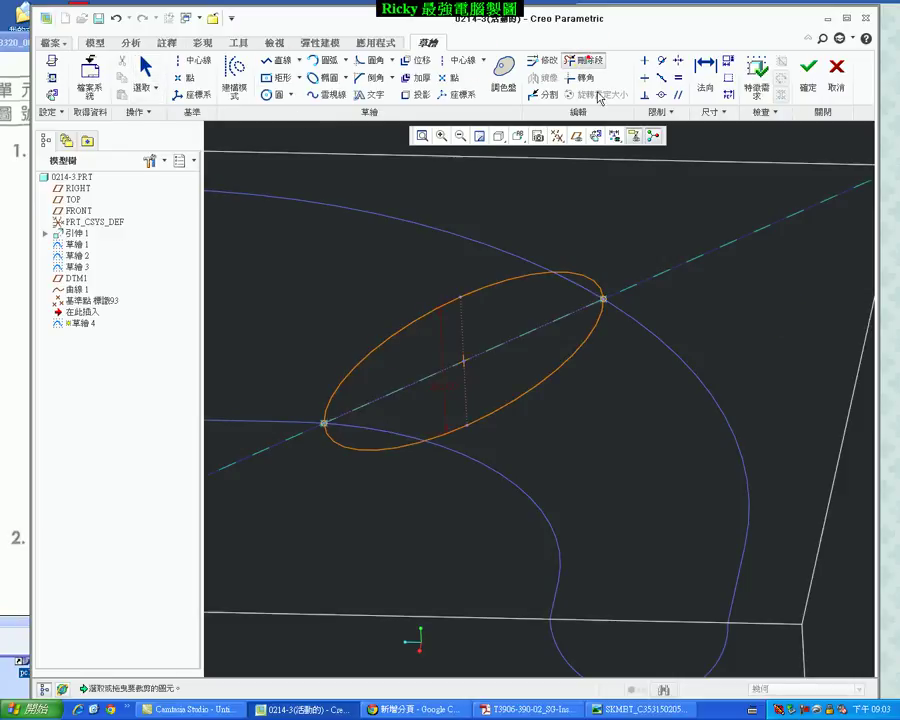
{"action": "left_click", "coordinate": [368, 347]}
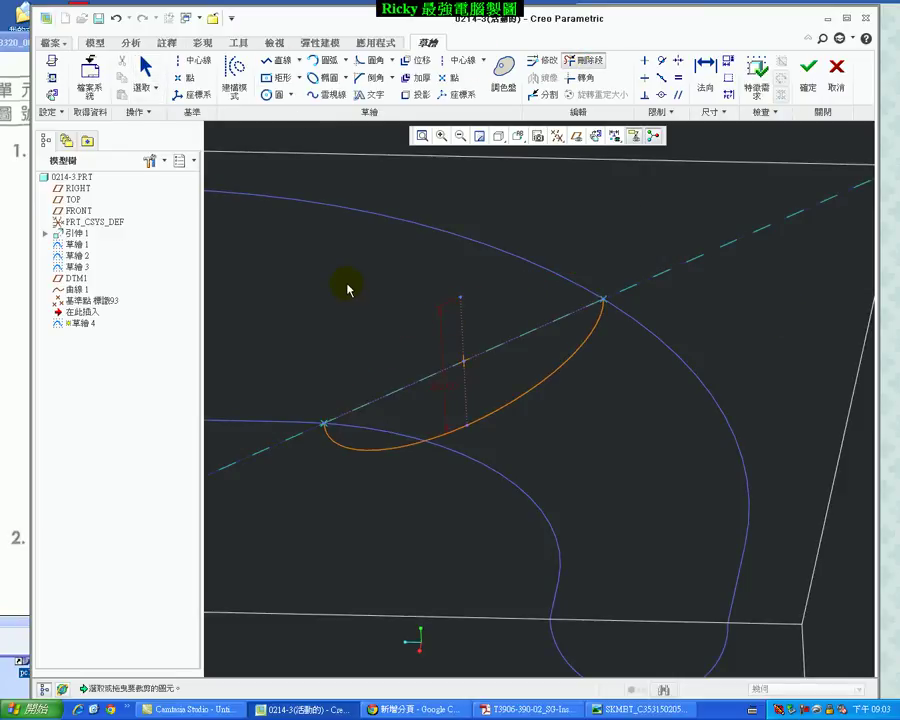
{"action": "middle_click", "coordinate": [389, 338]}
{"action": "mouse_move", "coordinate": [389, 338]}
{"action": "middle_mouse_down"}
{"action": "mouse_move", "coordinate": [584, 357]}
{"action": "mouse_move", "coordinate": [575, 374]}
{"action": "mouse_move", "coordinate": [536, 362]}
{"action": "mouse_move", "coordinate": [522, 372]}
{"action": "mouse_move", "coordinate": [651, 349]}
{"action": "mouse_move", "coordinate": [689, 362]}
{"action": "mouse_move", "coordinate": [673, 362]}
{"action": "mouse_move", "coordinate": [697, 389]}
{"action": "middle_mouse_up"}
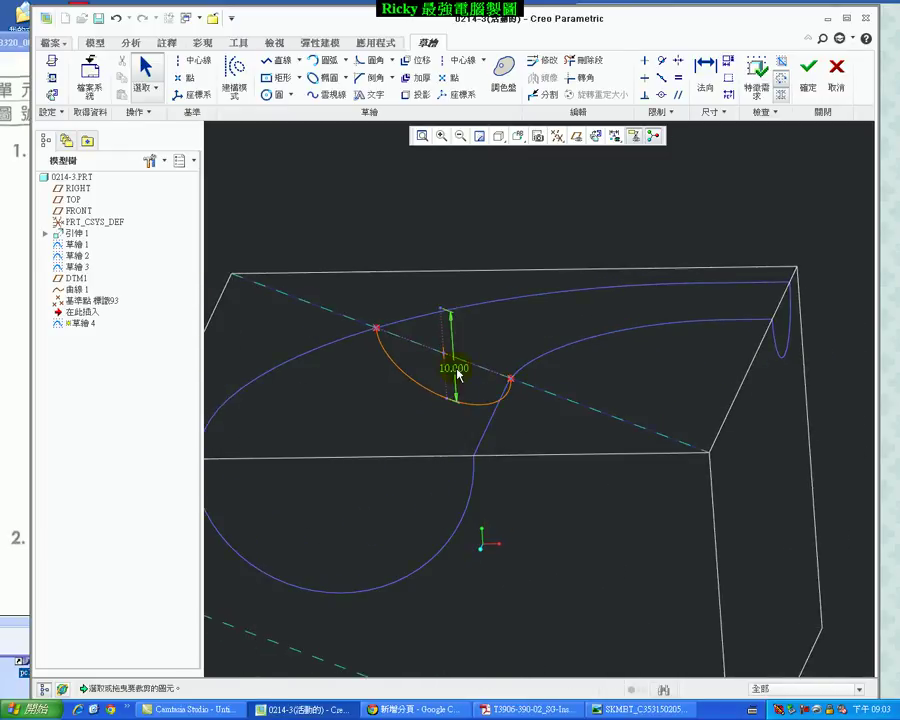
{"action": "key", "text": "Return"}
{"action": "mouse_move", "coordinate": [582, 434]}
{"action": "middle_mouse_down"}
{"action": "mouse_move", "coordinate": [548, 384]}
{"action": "mouse_move", "coordinate": [514, 400]}
{"action": "mouse_move", "coordinate": [601, 404]}
{"action": "mouse_move", "coordinate": [579, 426]}
{"action": "mouse_move", "coordinate": [545, 396]}
{"action": "mouse_move", "coordinate": [538, 370]}
{"action": "mouse_move", "coordinate": [522, 388]}
{"action": "mouse_move", "coordinate": [582, 396]}
{"action": "mouse_move", "coordinate": [553, 387]}
{"action": "mouse_move", "coordinate": [451, 416]}
{"action": "mouse_move", "coordinate": [543, 424]}
{"action": "mouse_move", "coordinate": [437, 311]}
{"action": "middle_mouse_up"}
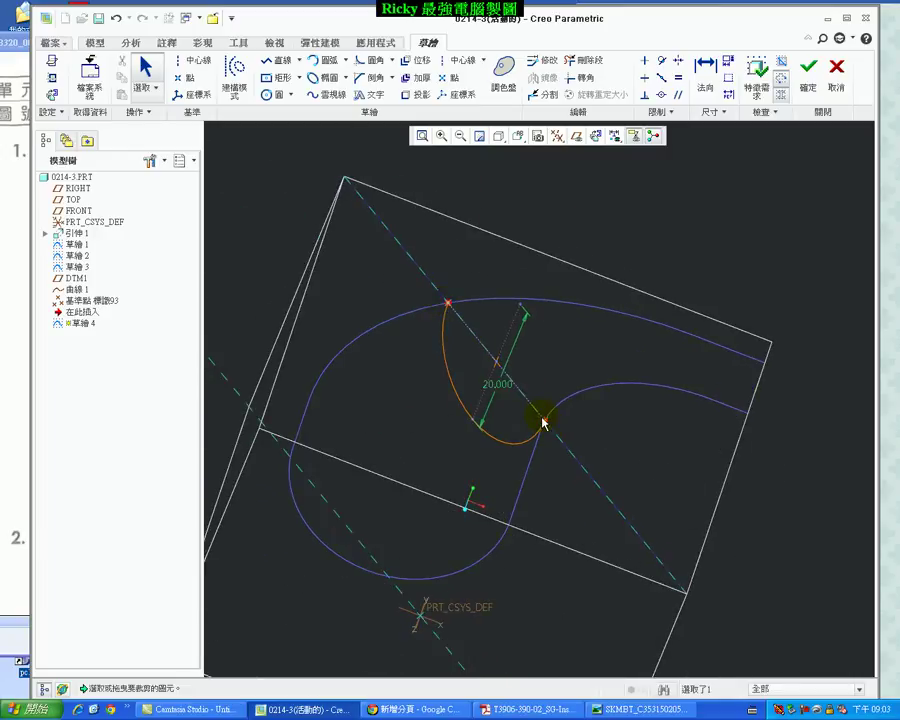
- Finish the half-ellipse sketch and switch the display to hidden lines
{"action": "left_click", "coordinate": [662, 245]}
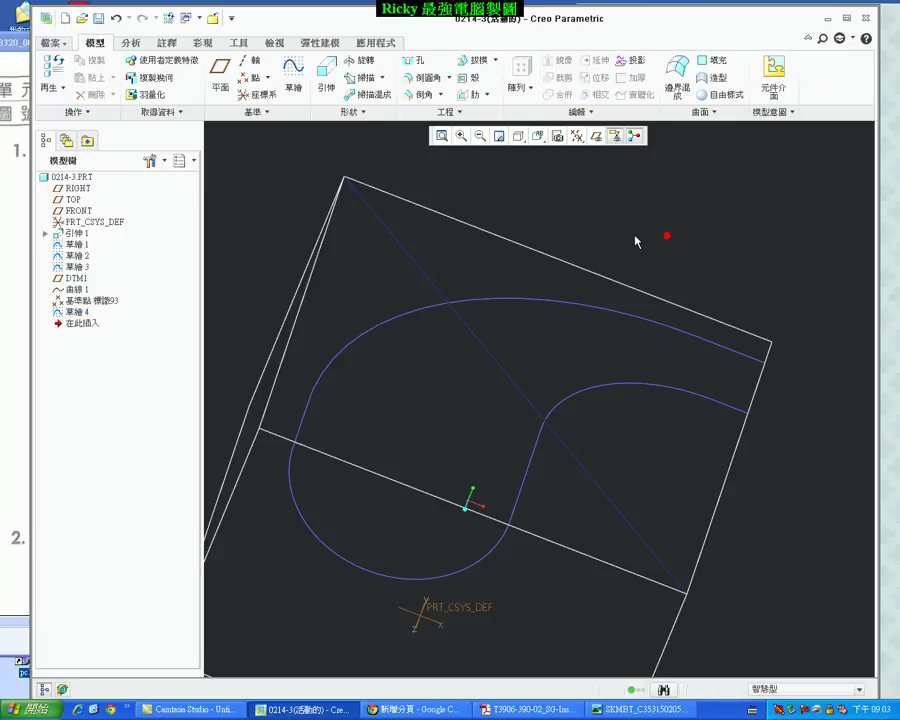
{"action": "middle_click_drag", "start_coordinate": [662, 245], "coordinate": [597, 204]}
{"action": "left_click", "coordinate": [515, 140]}
{"action": "left_click", "coordinate": [535, 216]}
{"action": "mouse_move", "coordinate": [535, 216]}
{"action": "middle_mouse_down"}
{"action": "mouse_move", "coordinate": [683, 220]}
{"action": "mouse_move", "coordinate": [673, 237]}
{"action": "middle_mouse_up"}
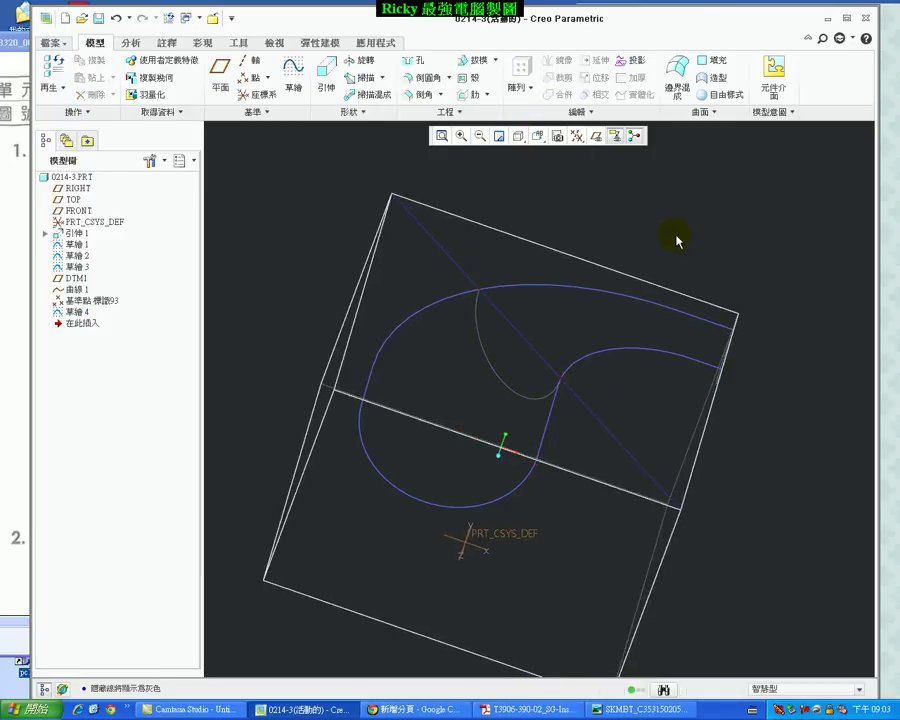
- Start a boundary blend with the front, middle and far arcs as first-direction sections
{"action": "left_click", "coordinate": [676, 72]}
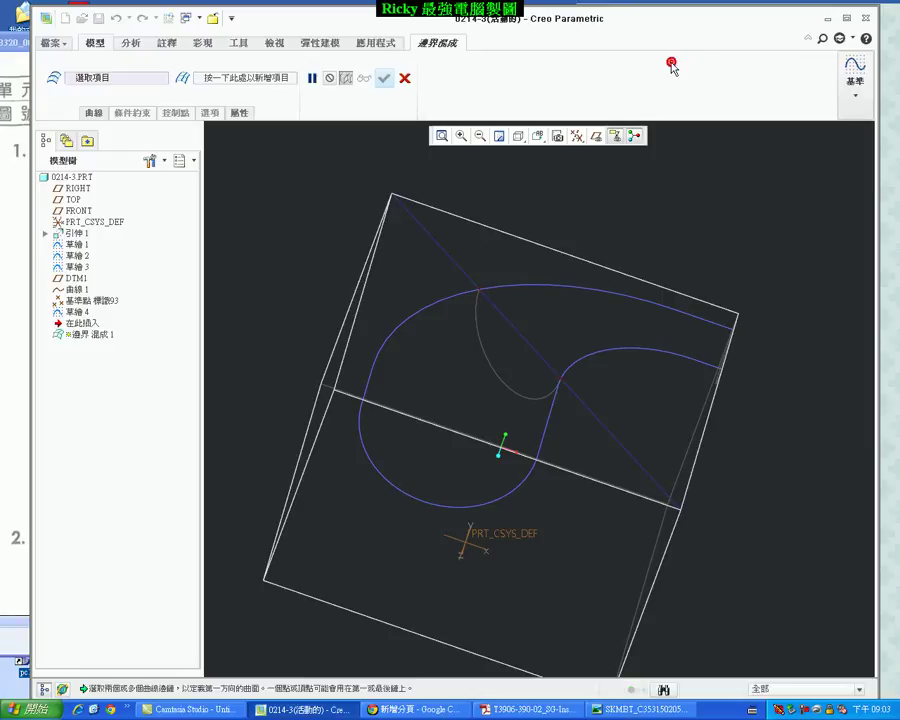
{"action": "left_click", "coordinate": [363, 452]}
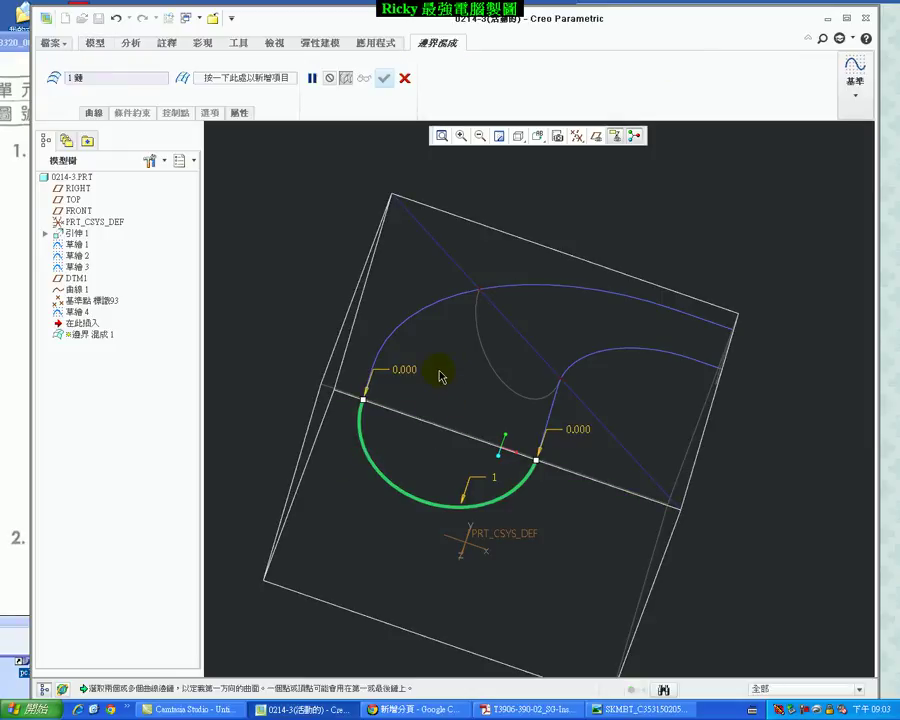
{"action": "left_click", "coordinate": [476, 321], "text": "ctrl"}
{"action": "mouse_move", "coordinate": [740, 350]}
{"action": "middle_mouse_down"}
{"action": "mouse_move", "coordinate": [747, 340]}
{"action": "mouse_move", "coordinate": [752, 381]}
{"action": "middle_mouse_up"}
{"action": "left_click", "coordinate": [741, 368], "text": "ctrl"}
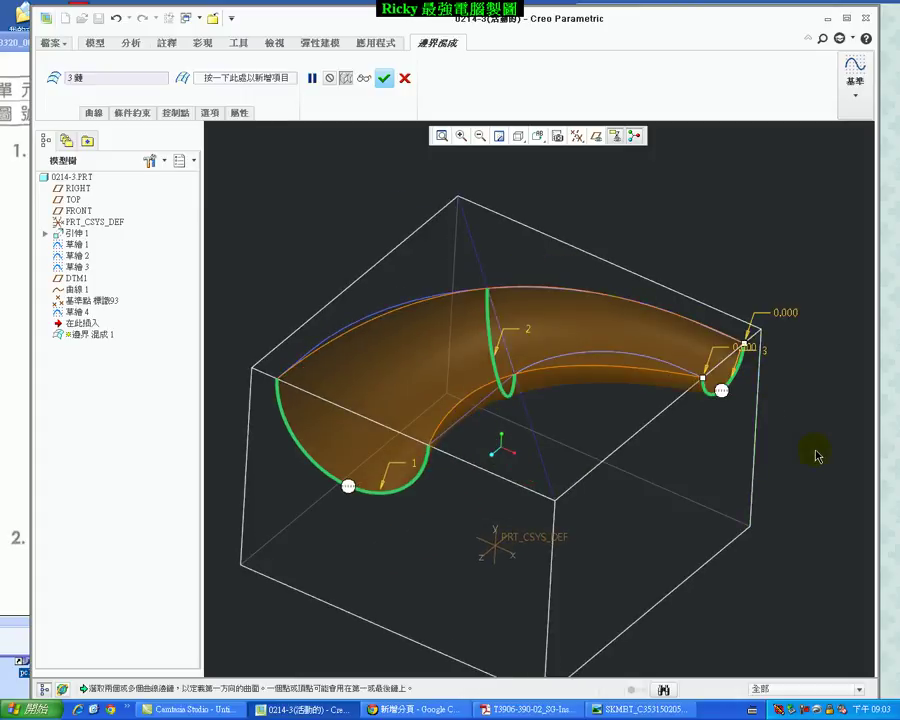
- Add the outer and inner guide curves as second-direction chains and accept the blend
{"action": "left_click", "coordinate": [250, 79]}
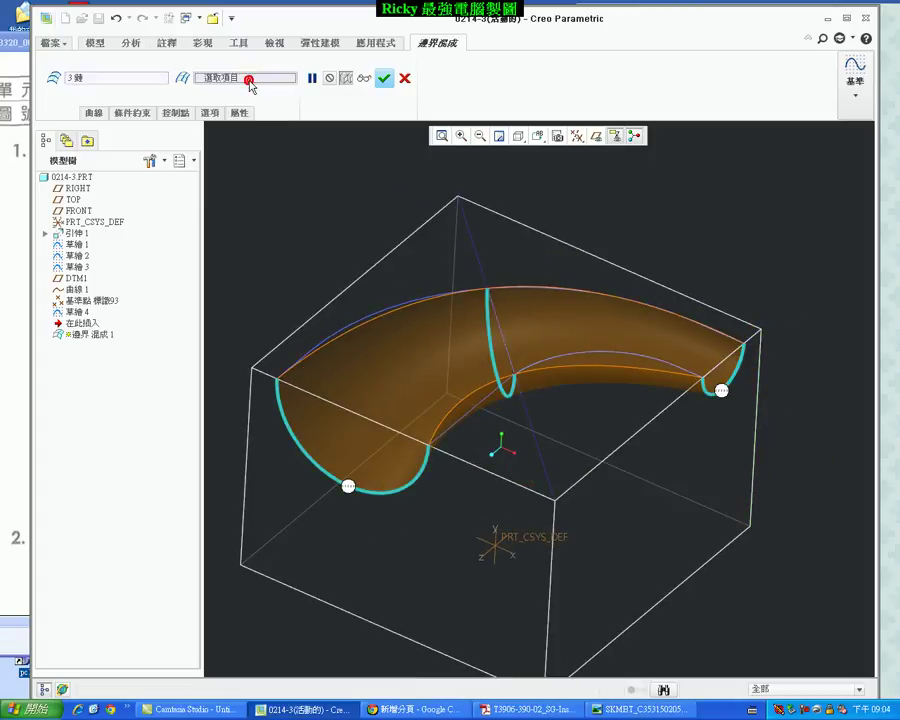
{"action": "left_click", "coordinate": [340, 335]}
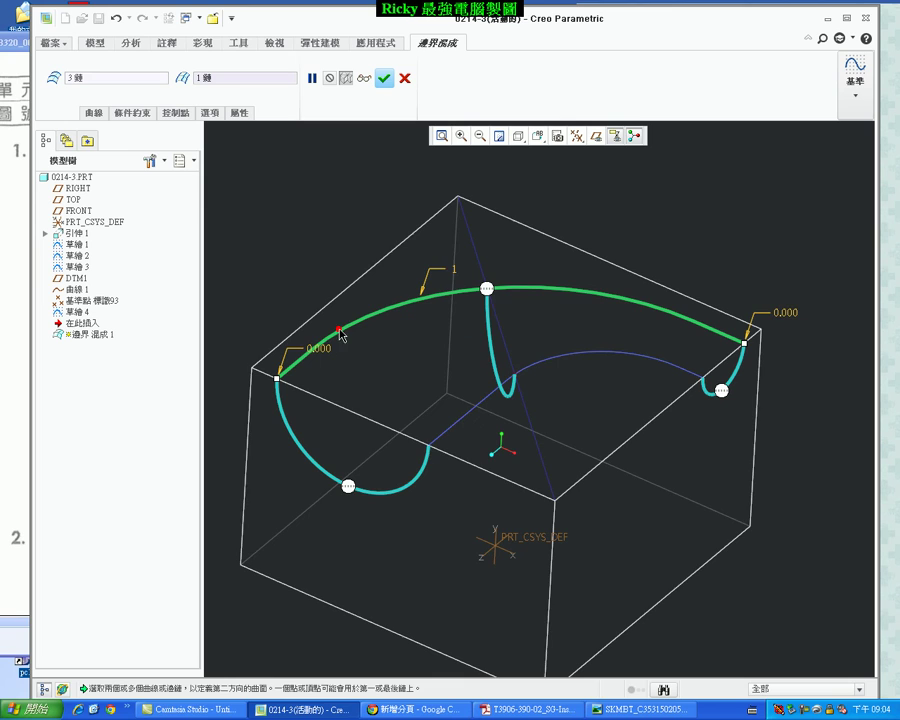
{"action": "left_click", "coordinate": [464, 426], "text": "ctrl"}
{"action": "mouse_move", "coordinate": [464, 426]}
{"action": "middle_mouse_down"}
{"action": "mouse_move", "coordinate": [678, 409]}
{"action": "mouse_move", "coordinate": [599, 402]}
{"action": "mouse_move", "coordinate": [518, 430]}
{"action": "mouse_move", "coordinate": [607, 426]}
{"action": "mouse_move", "coordinate": [580, 460]}
{"action": "mouse_move", "coordinate": [572, 452]}
{"action": "middle_mouse_up"}
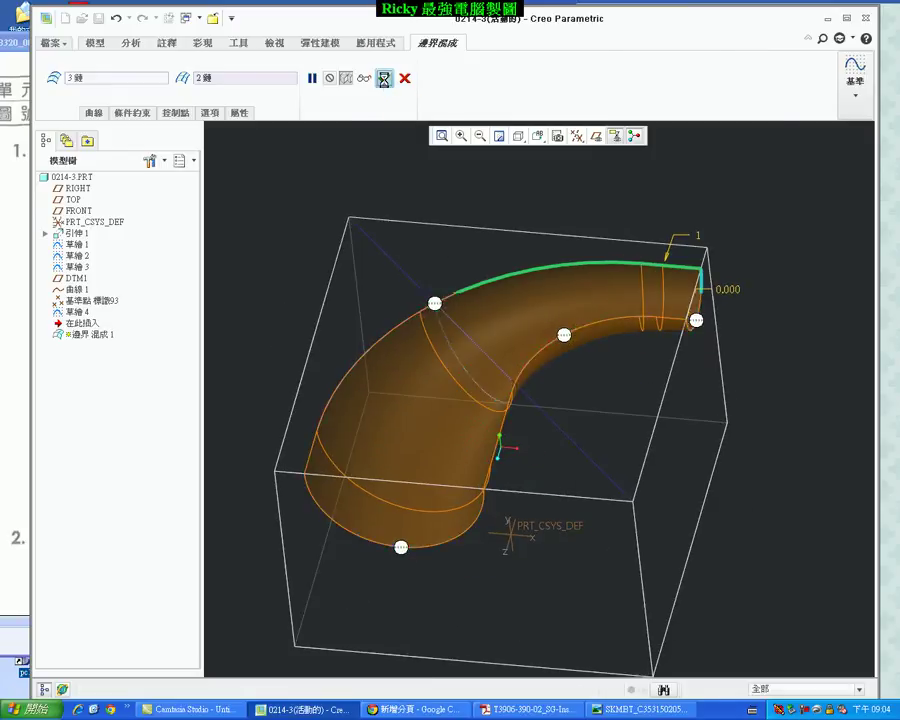
{"action": "left_click", "coordinate": [384, 79]}
{"action": "left_click", "coordinate": [536, 136]}
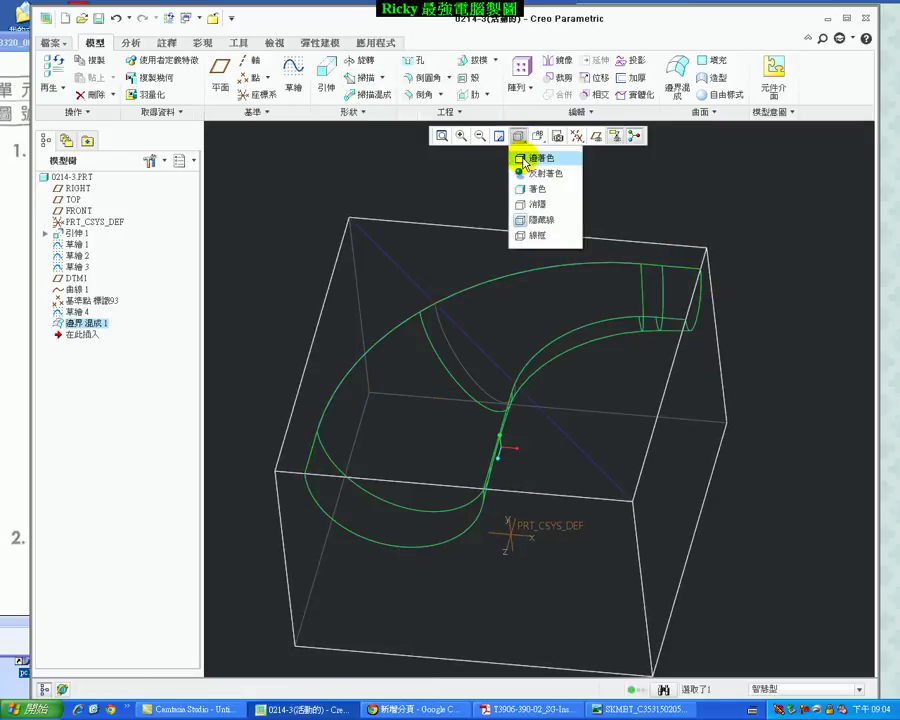
- Switch to Shading and solidify the blend surface with Remove Material to cut the groove
{"action": "left_click", "coordinate": [524, 154]}
{"action": "key", "text": "ctrl+d"}
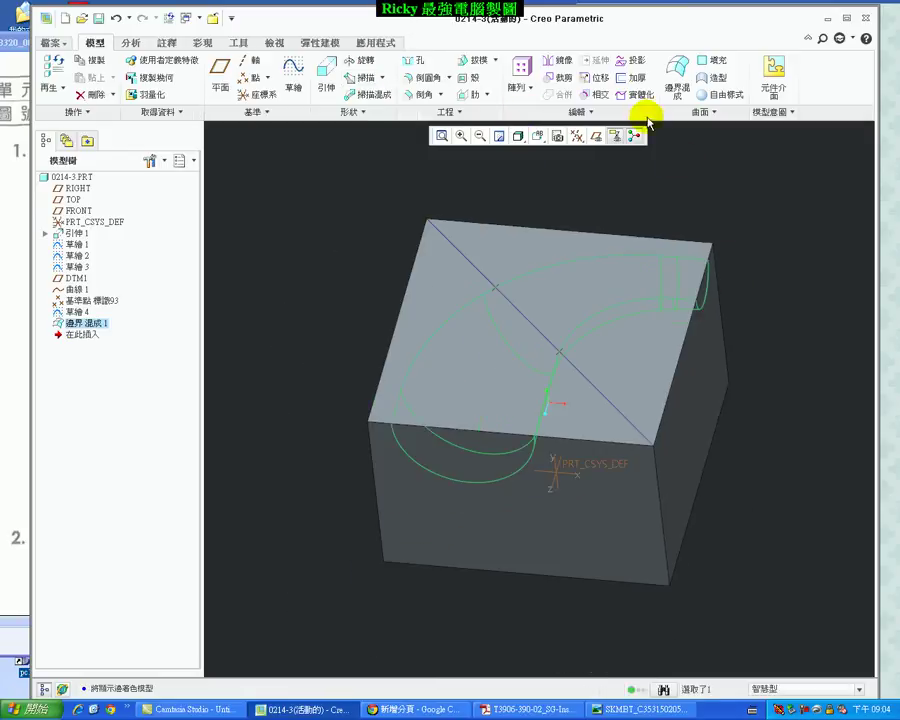
{"action": "left_click", "coordinate": [638, 95]}
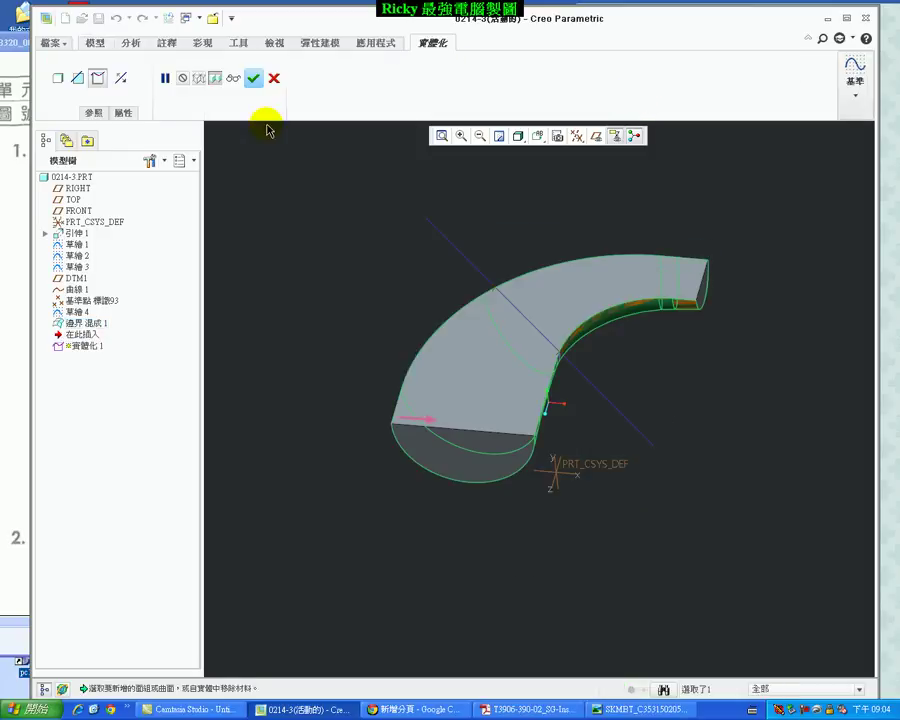
{"action": "left_click", "coordinate": [121, 78]}
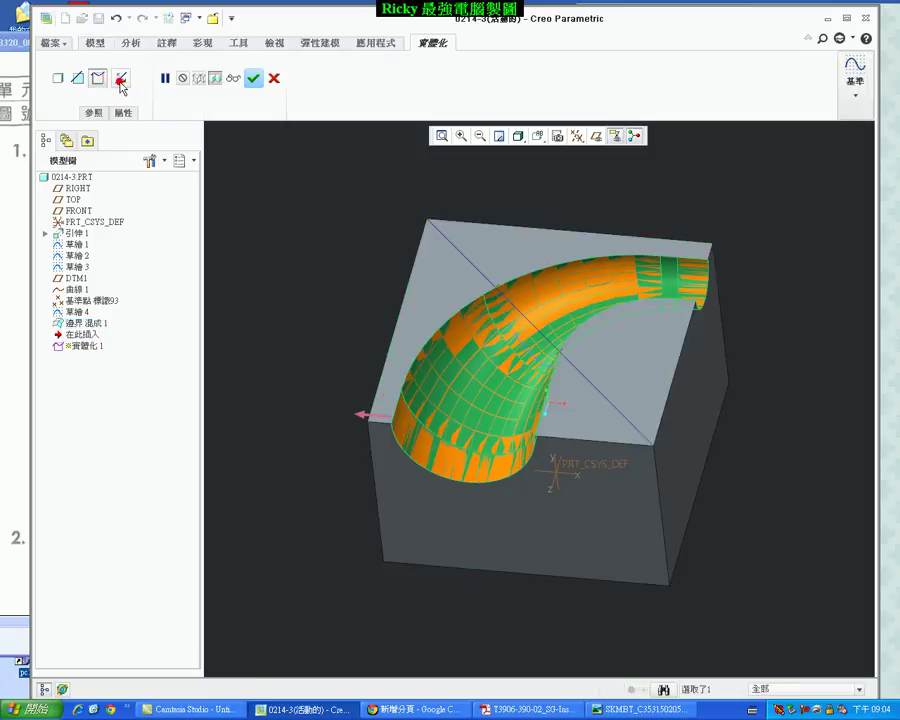
{"action": "middle_click_drag", "start_coordinate": [418, 374], "coordinate": [428, 150]}
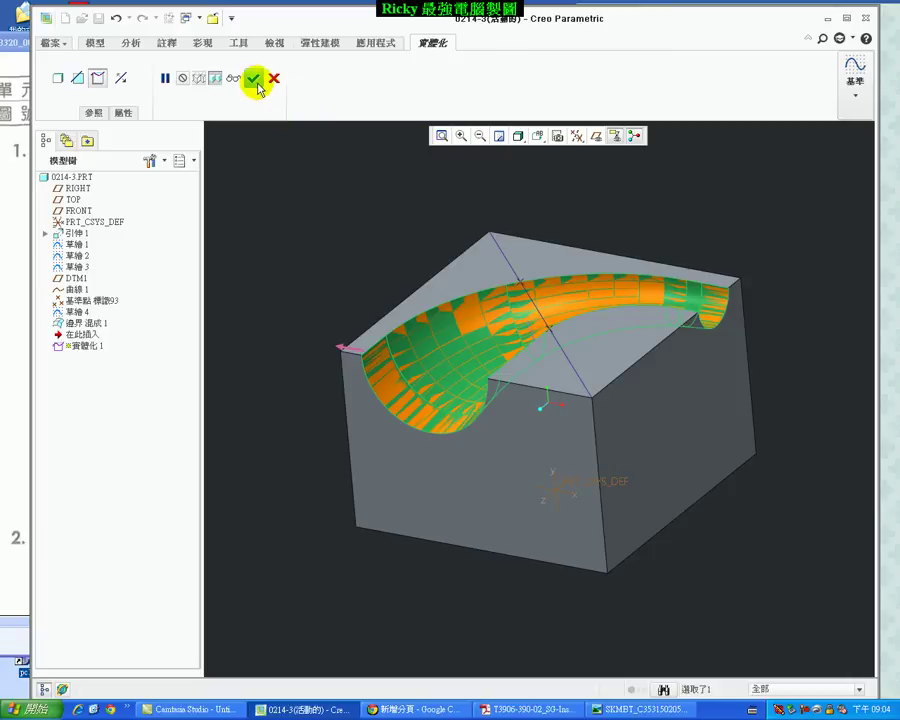
{"action": "left_click", "coordinate": [254, 79]}
{"action": "middle_click_drag", "start_coordinate": [261, 278], "coordinate": [308, 318]}
- Hide Sketches 1–4, Curve 1 and Boundary Blend 1, then view the groove from above
{"action": "scroll", "coordinate": [306, 270], "scroll_direction": "up", "scroll_amount": 2}
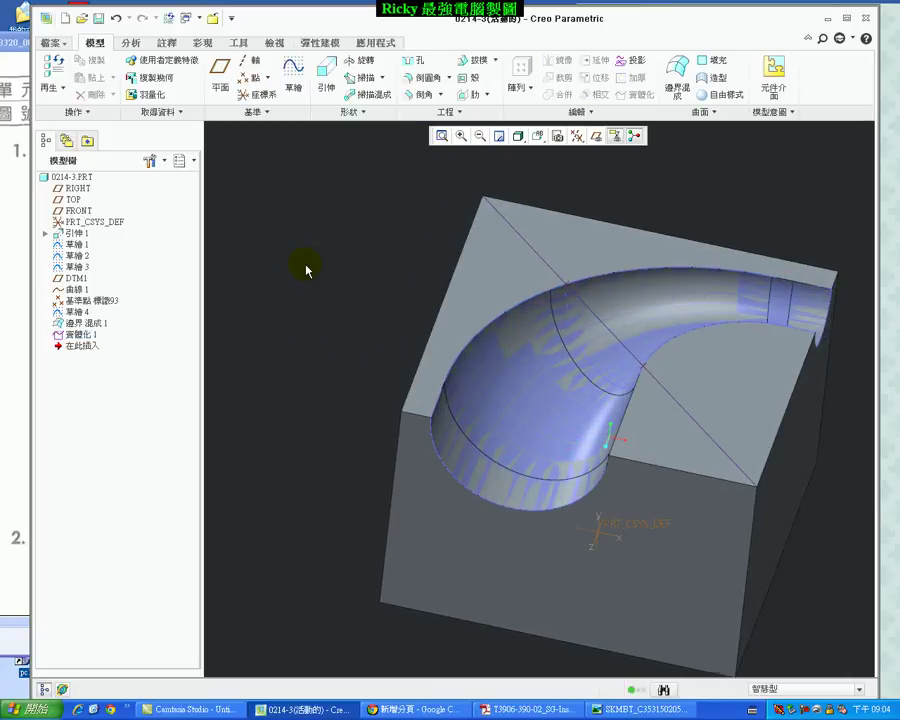
{"action": "left_click", "coordinate": [77, 256]}
{"action": "left_click", "coordinate": [75, 244], "text": "ctrl"}
{"action": "left_click", "coordinate": [77, 289], "text": "ctrl"}
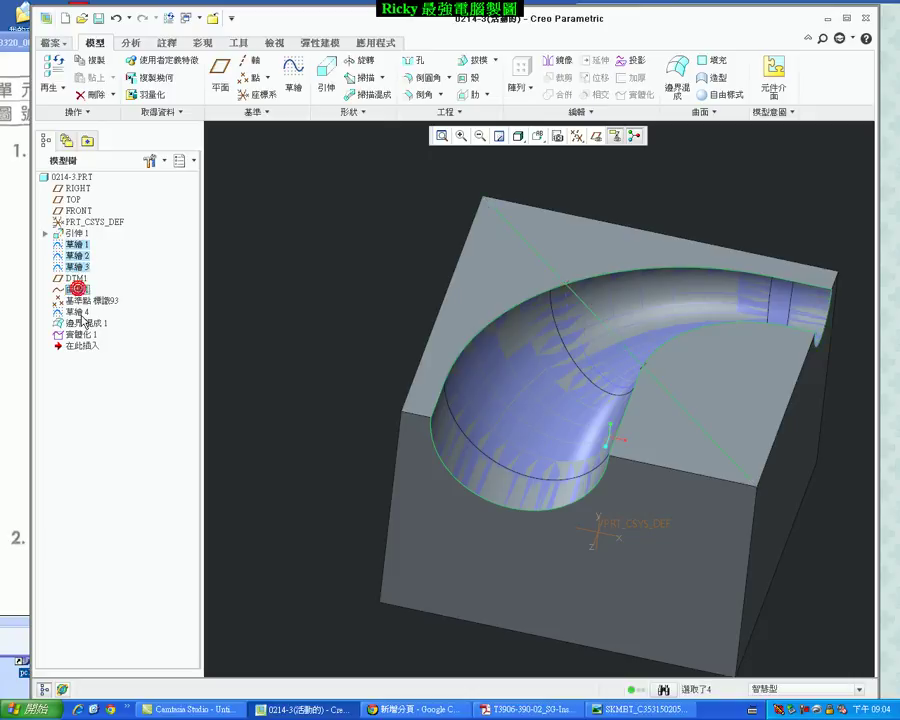
{"action": "right_click", "coordinate": [79, 315]}
{"action": "left_click", "coordinate": [109, 425]}
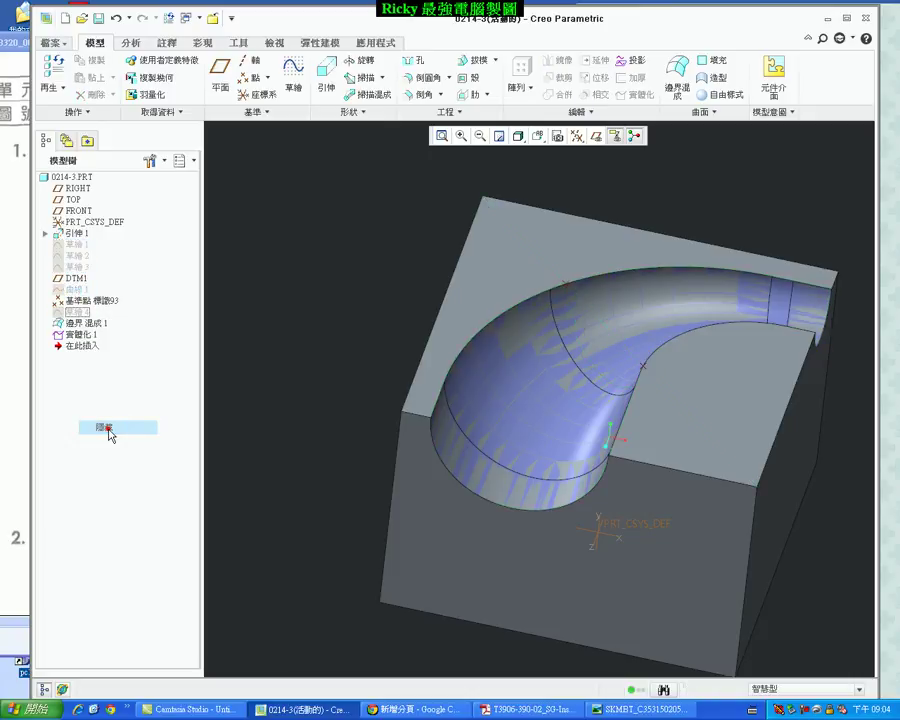
{"action": "right_click", "coordinate": [68, 324]}
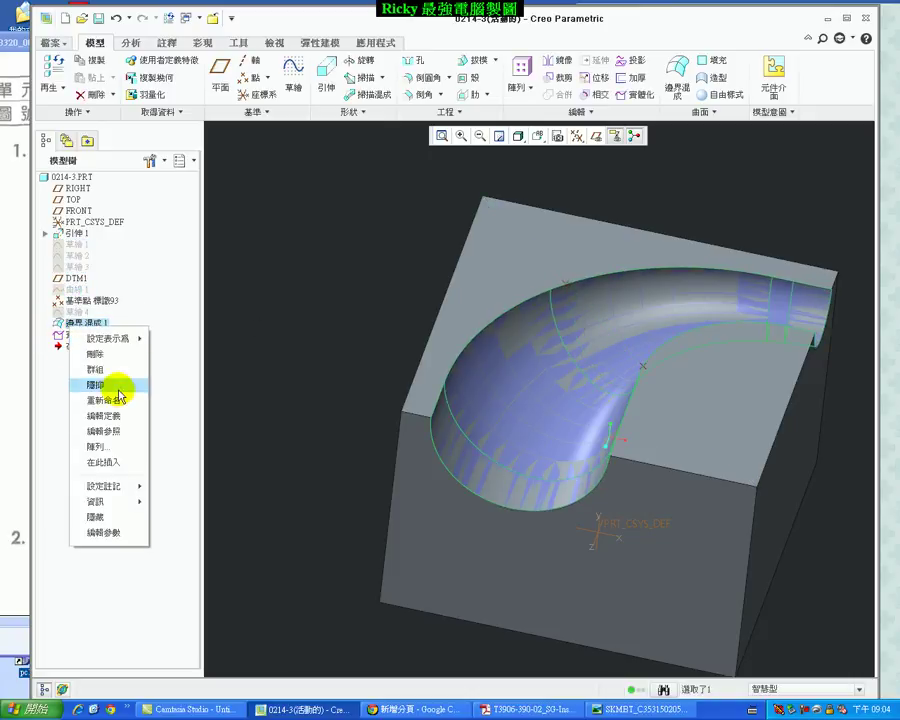
{"action": "left_click", "coordinate": [120, 516]}
{"action": "middle_click_drag", "start_coordinate": [325, 402], "coordinate": [353, 377]}
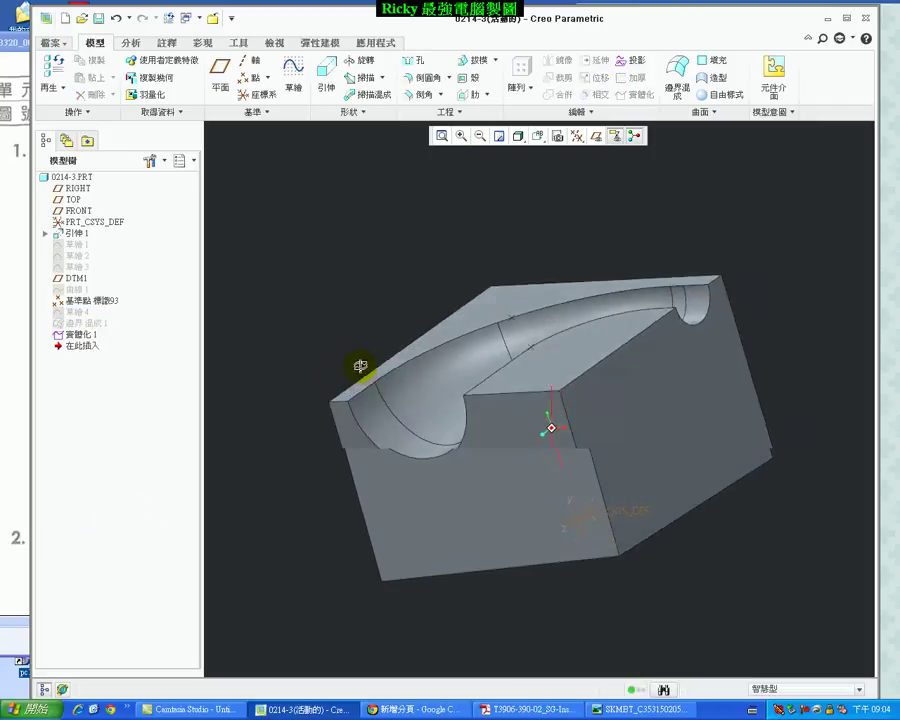
{"action": "middle_click_drag", "start_coordinate": [353, 377], "coordinate": [392, 397]}
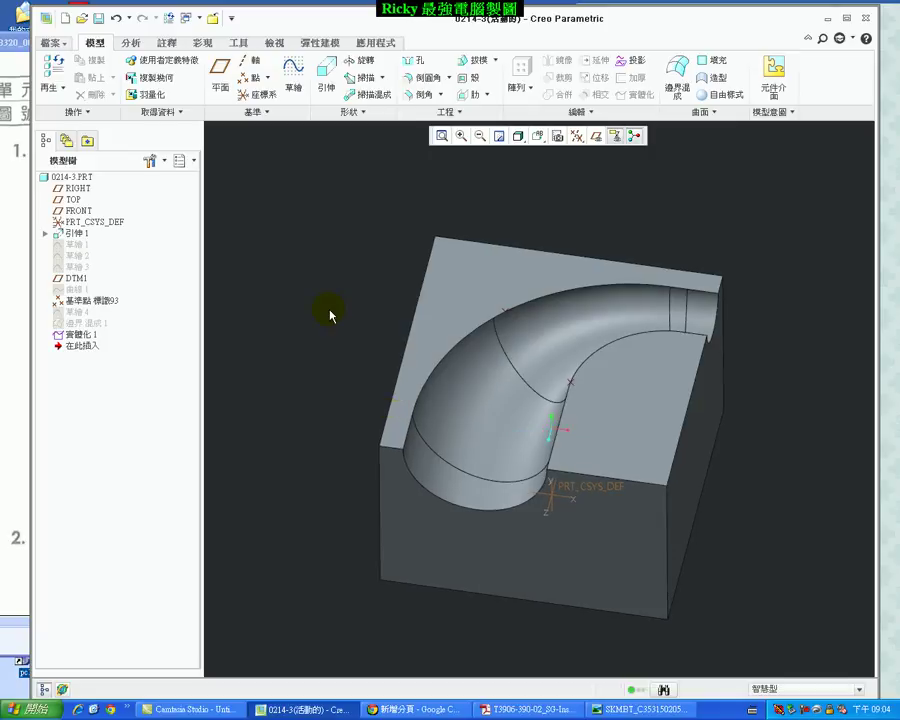